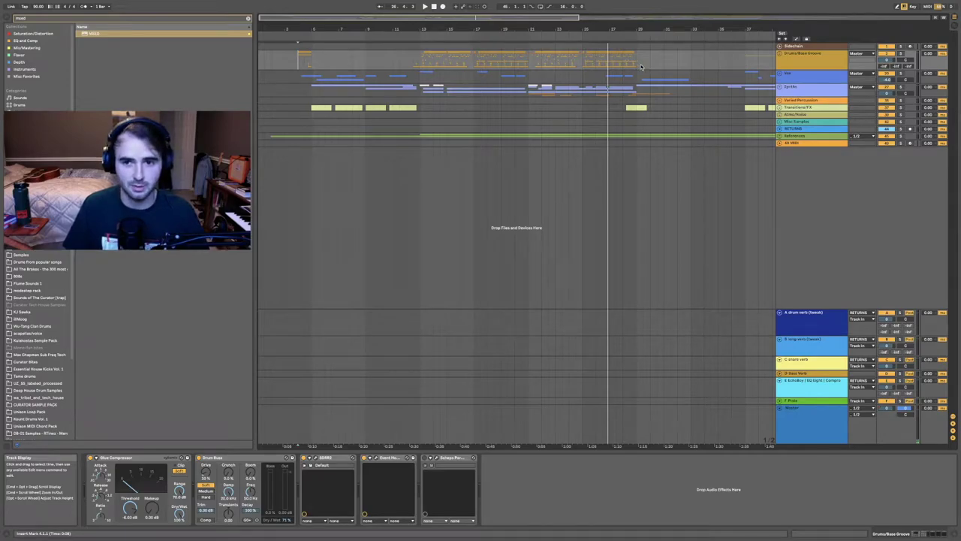
Play the beat and unfold the Drums/Bass Groove group to reveal its Kick, Bass and 808 tracks.
{"action": "key", "text": "space"}
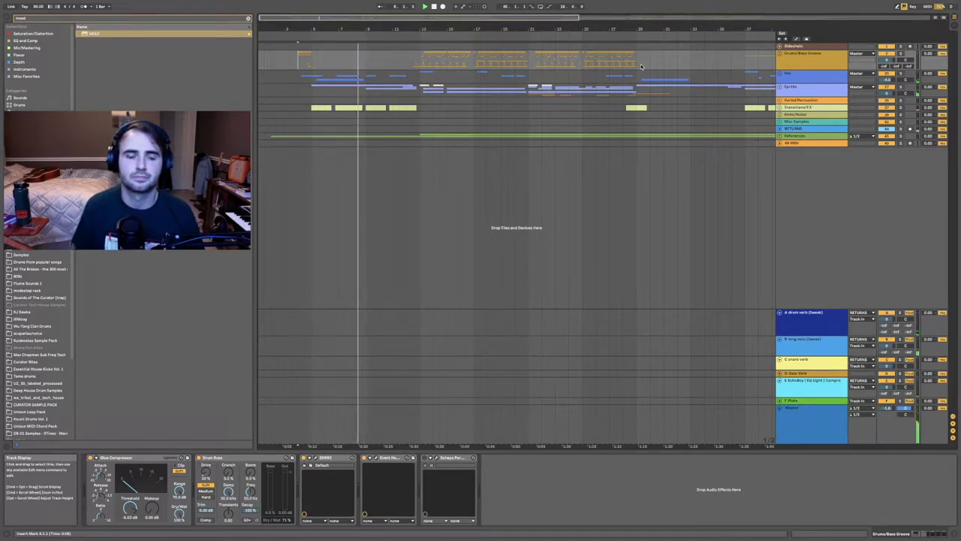
{"action": "left_click", "coordinate": [780, 54]}
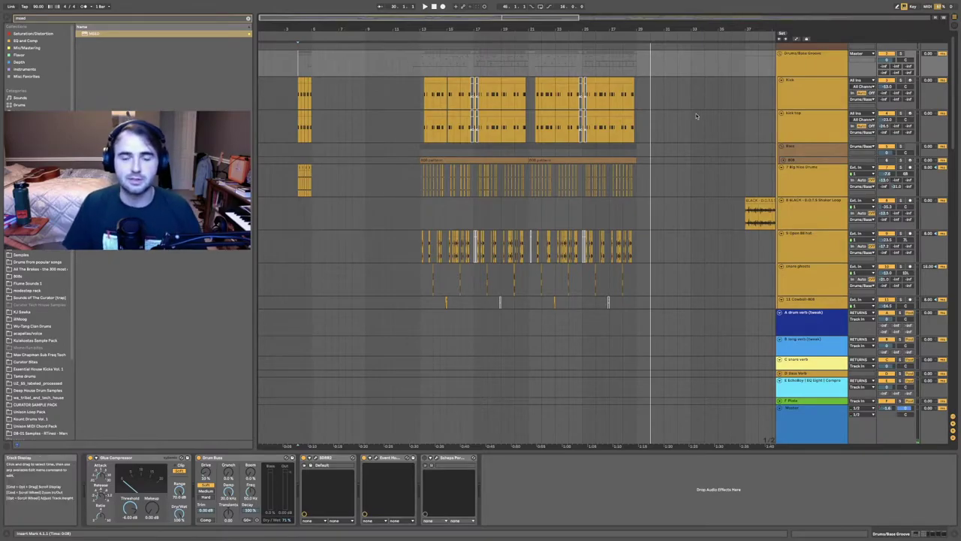
Browse the tracks, then fold and re-unfold the Drums/Bass Groove group.
{"action": "scroll", "coordinate": [697, 112], "scroll_direction": "down", "scroll_amount": 3}
{"action": "scroll", "coordinate": [695, 117], "scroll_direction": "down", "scroll_amount": 8}
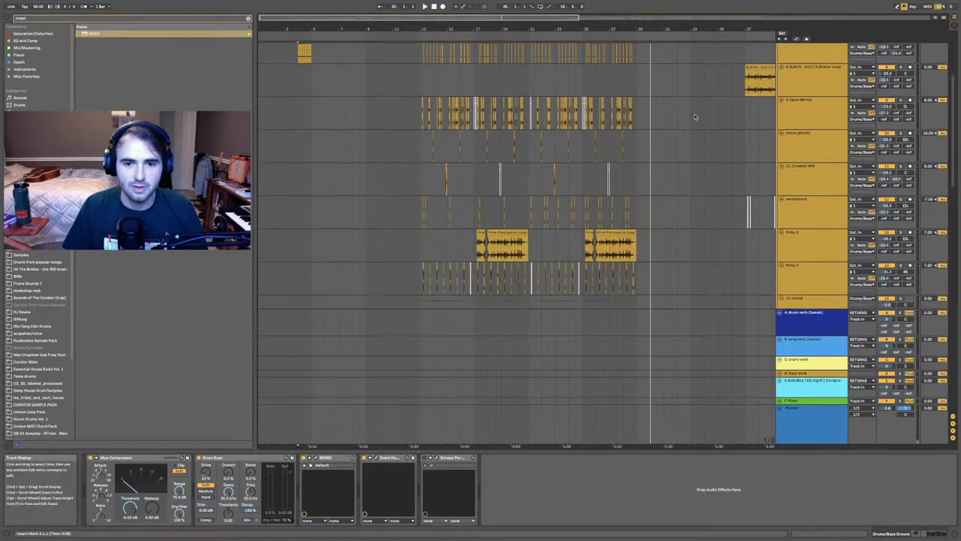
{"action": "scroll", "coordinate": [695, 117], "scroll_direction": "up", "scroll_amount": 10}
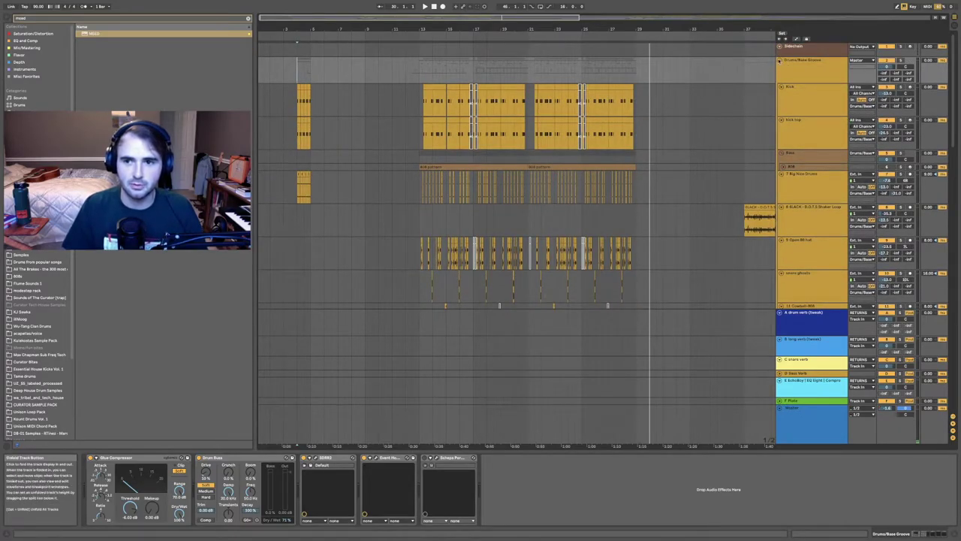
{"action": "left_click", "coordinate": [779, 59]}
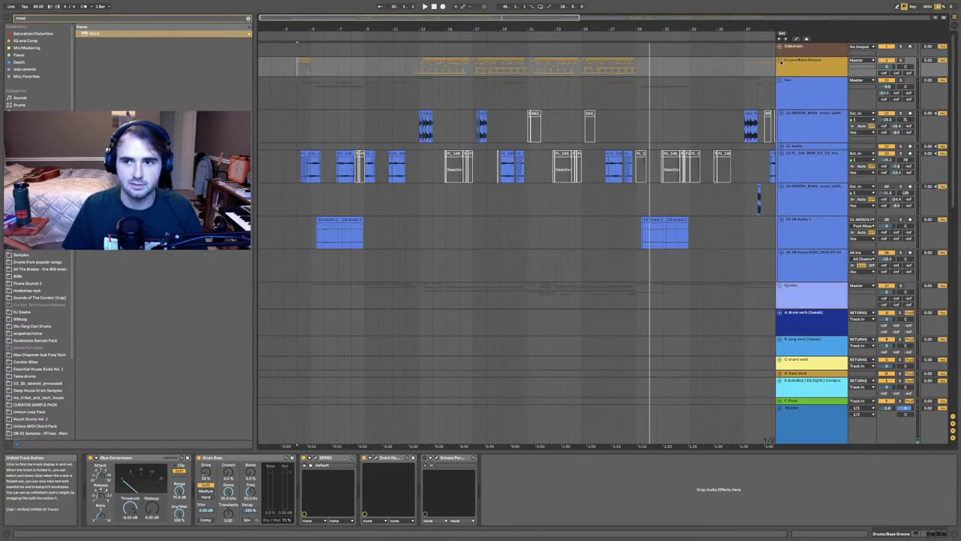
{"action": "left_click", "coordinate": [781, 61]}
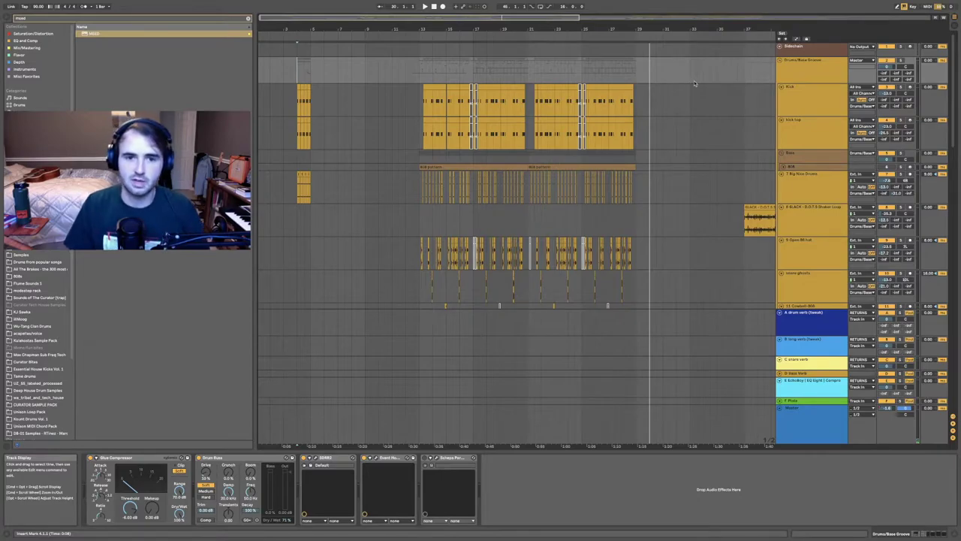
Play from bar 13 and show the BLACK D.O.T.S Shaker Loop track's device chain.
{"action": "left_click", "coordinate": [421, 76]}
{"action": "key", "text": "space"}
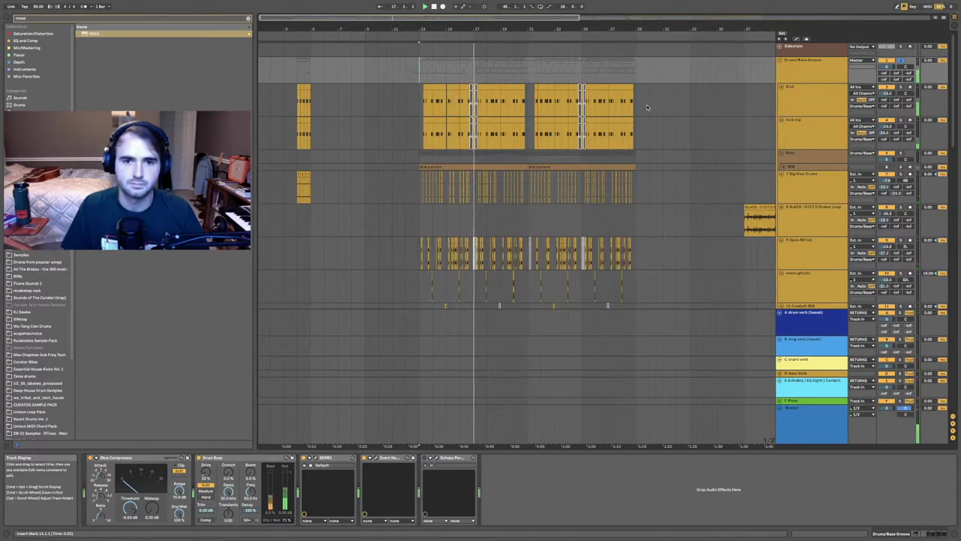
{"action": "scroll", "coordinate": [648, 107], "scroll_direction": "down", "scroll_amount": 5}
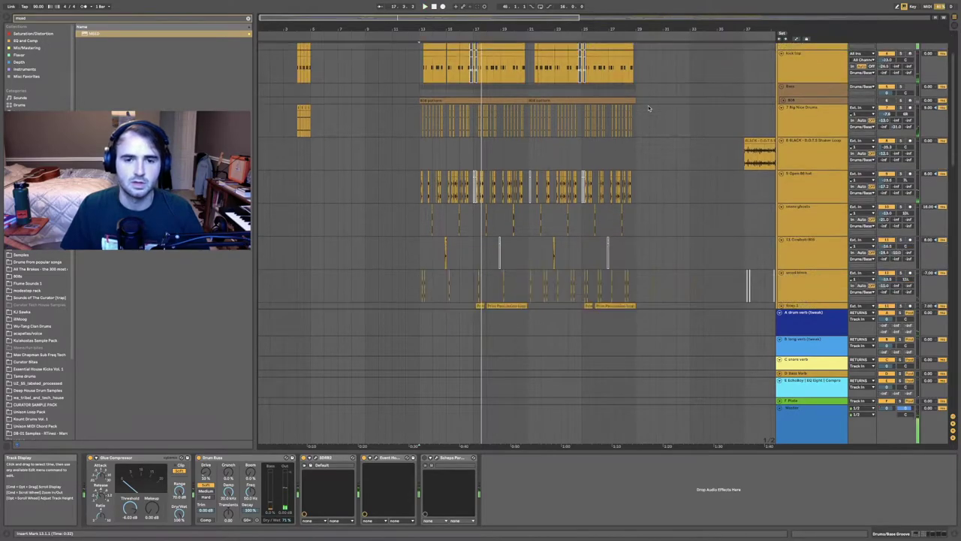
{"action": "scroll", "coordinate": [648, 105], "scroll_direction": "down", "scroll_amount": 2}
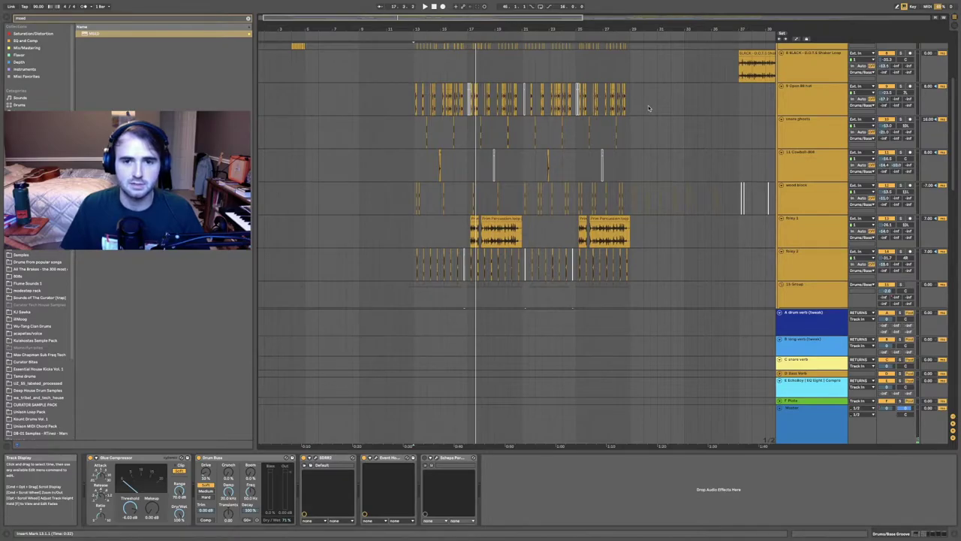
{"action": "scroll", "coordinate": [651, 107], "scroll_direction": "up", "scroll_amount": 7}
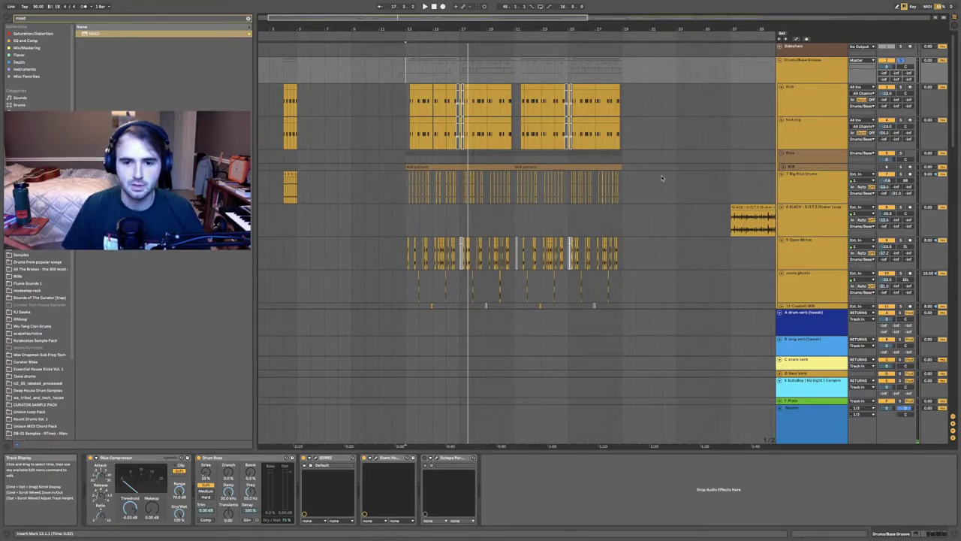
{"action": "scroll", "coordinate": [661, 176], "scroll_direction": "down", "scroll_amount": 3}
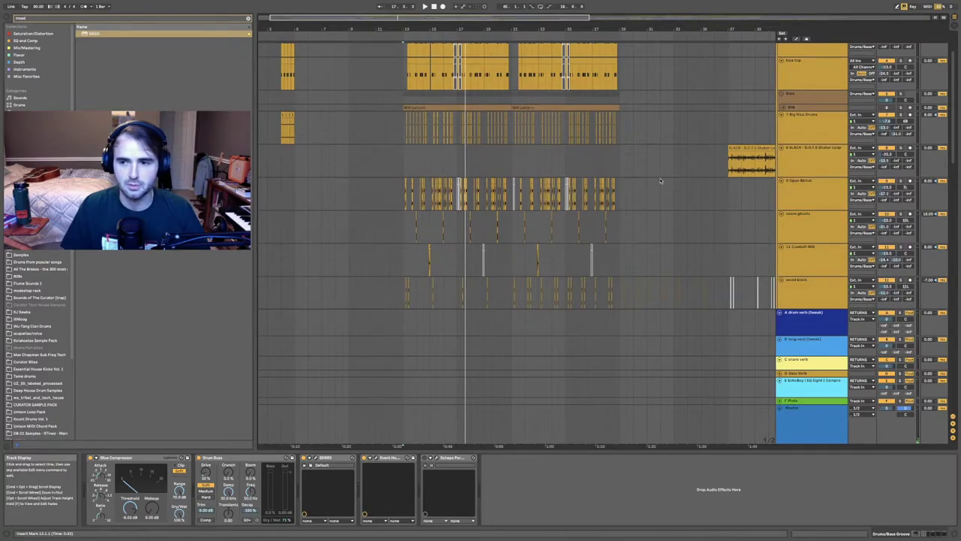
{"action": "left_click", "coordinate": [926, 172]}
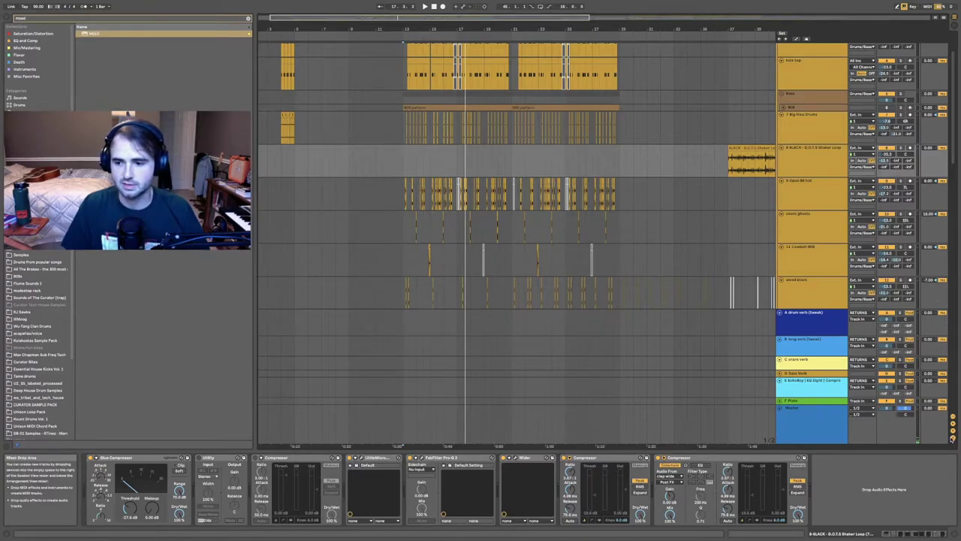
Toggle the Track Delay settings off and on a couple of times.
{"action": "left_click", "coordinate": [954, 440]}
{"action": "left_click", "coordinate": [955, 440]}
{"action": "left_click", "coordinate": [954, 440]}
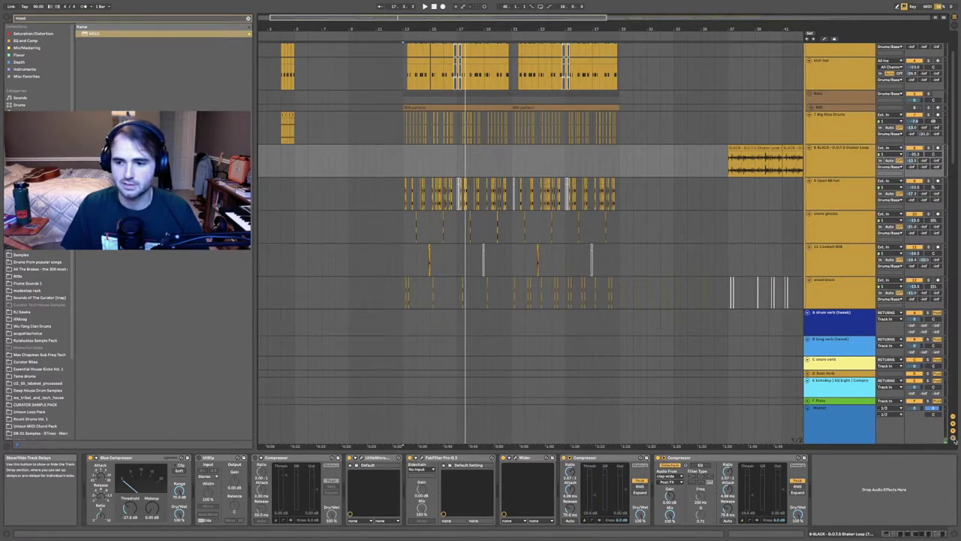
{"action": "left_click", "coordinate": [955, 440]}
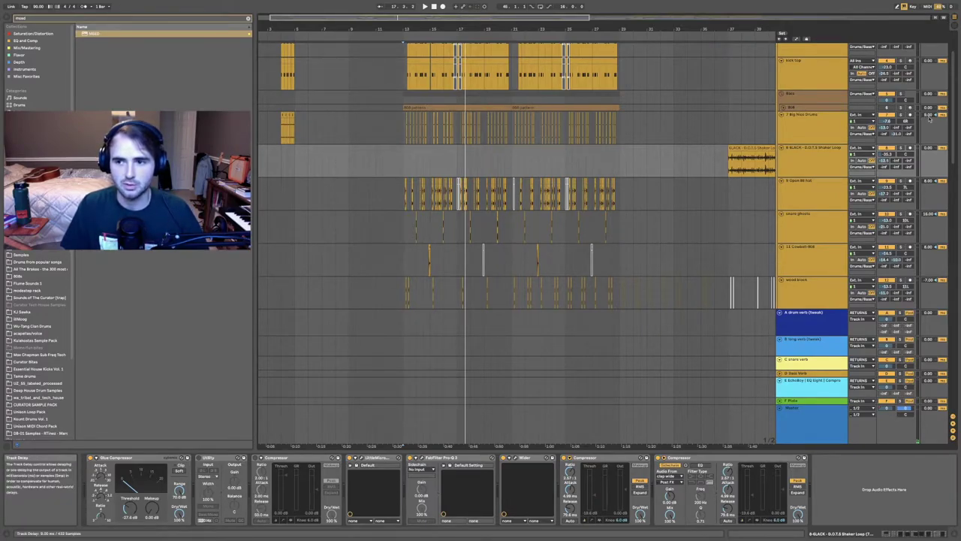
Show the Kick track's device chain, starting with the Homegrown Kick sampler.
{"action": "scroll", "coordinate": [695, 145], "scroll_direction": "down", "scroll_amount": 1}
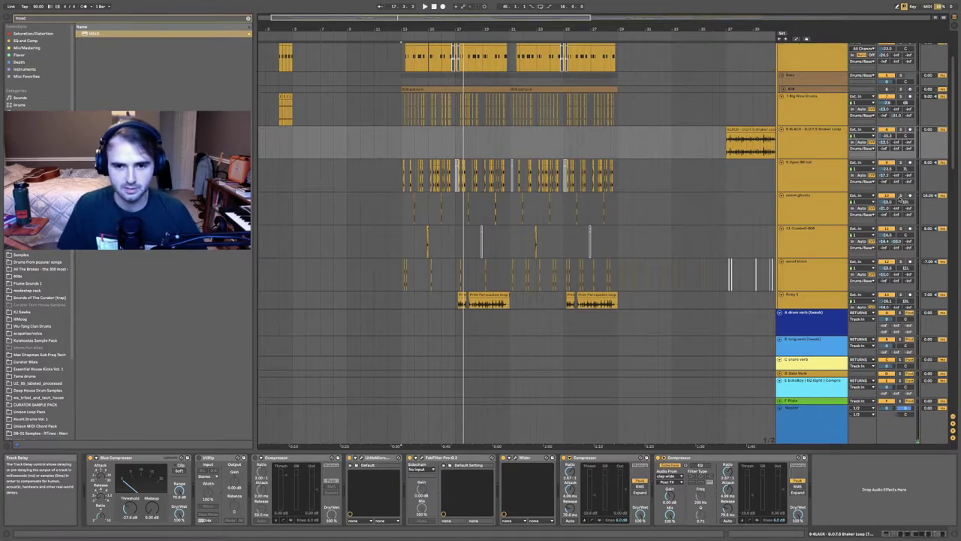
{"action": "scroll", "coordinate": [689, 176], "scroll_direction": "down", "scroll_amount": 4}
{"action": "scroll", "coordinate": [689, 176], "scroll_direction": "down", "scroll_amount": 2}
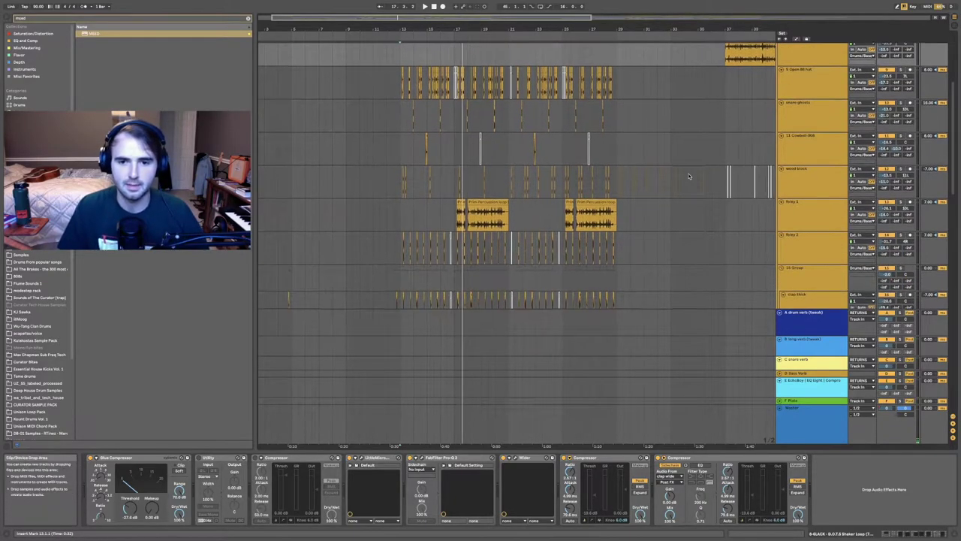
{"action": "scroll", "coordinate": [710, 198], "scroll_direction": "down", "scroll_amount": 4}
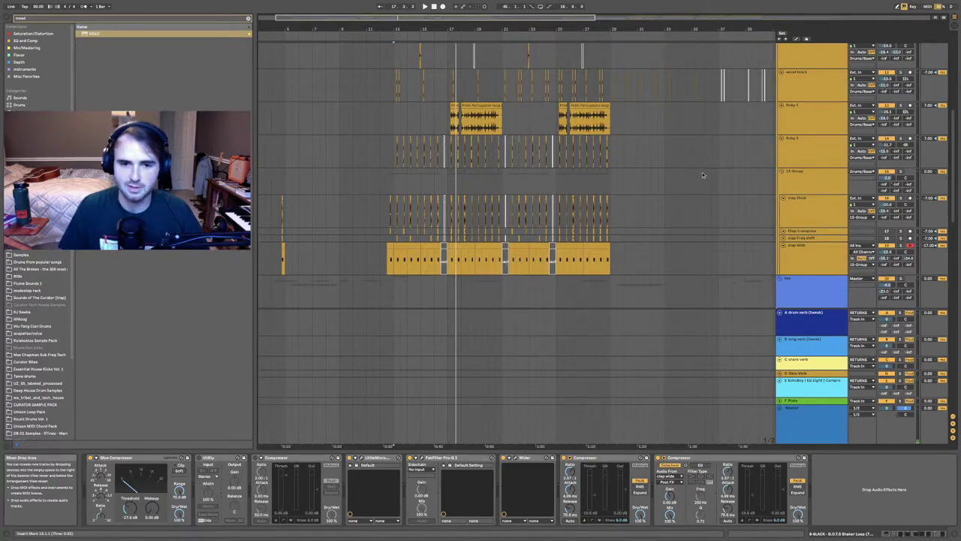
{"action": "scroll", "coordinate": [673, 169], "scroll_direction": "up", "scroll_amount": 15}
{"action": "scroll", "coordinate": [673, 169], "scroll_direction": "down", "scroll_amount": 3}
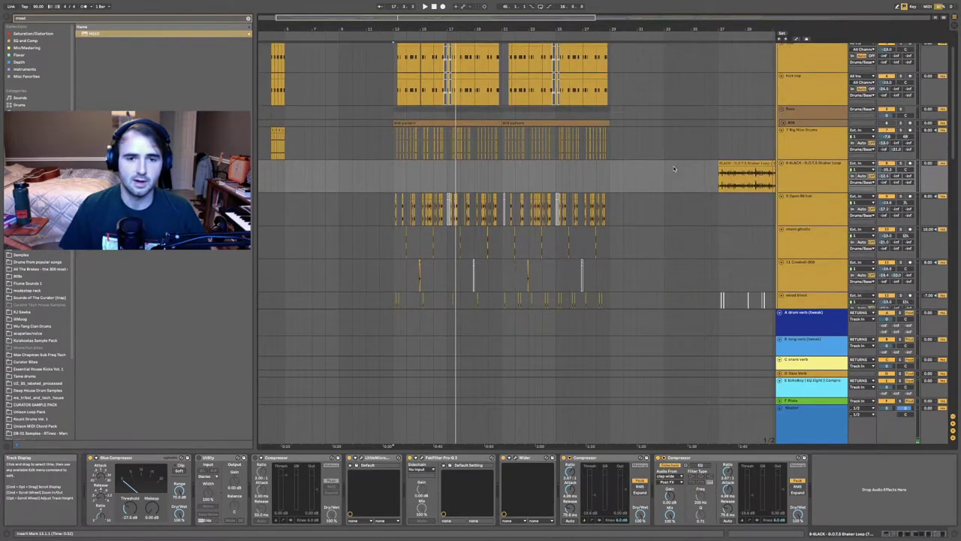
{"action": "scroll", "coordinate": [691, 161], "scroll_direction": "up", "scroll_amount": 3}
{"action": "left_click", "coordinate": [822, 93]}
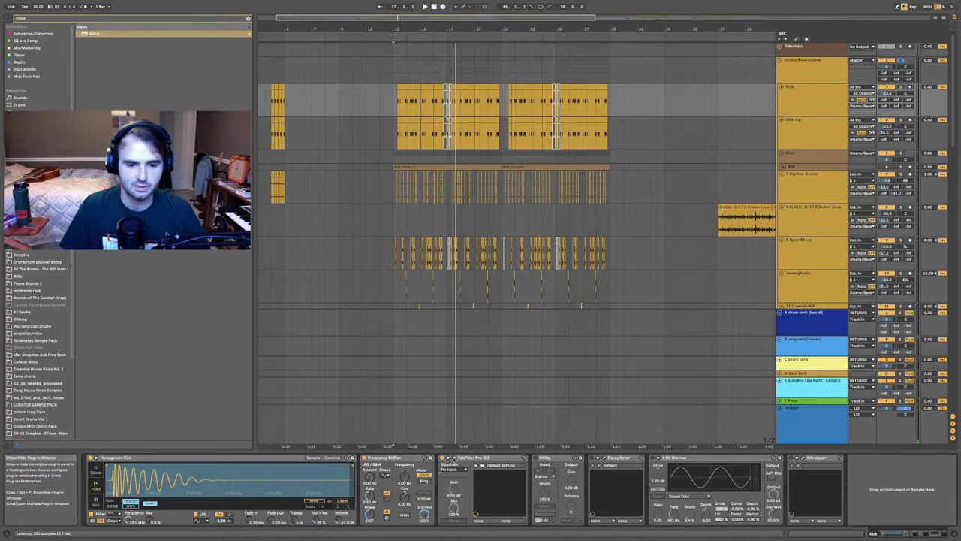
Inspect and close the kick's Pro-Q 3 EQ window, then play from bar 13.
{"action": "left_click", "coordinate": [450, 458]}
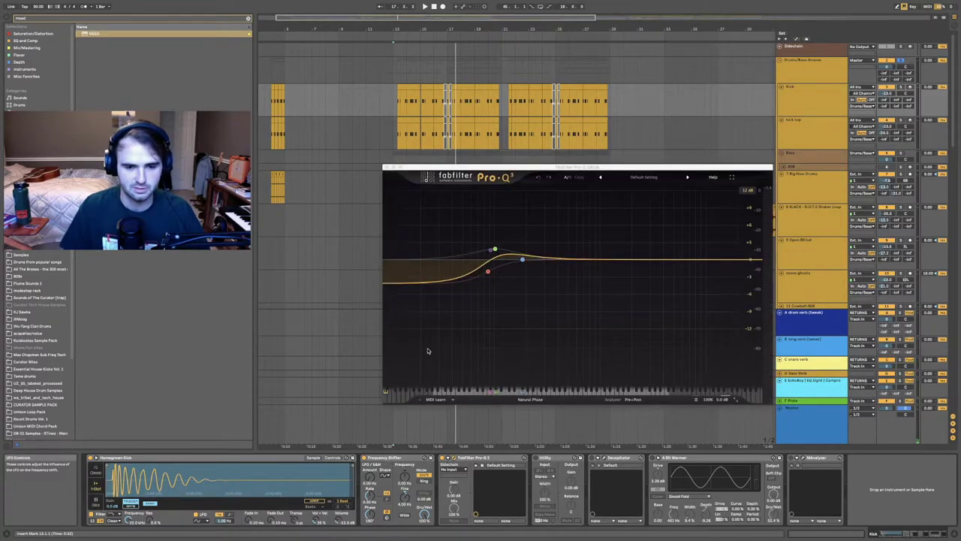
{"action": "left_click_drag", "start_coordinate": [418, 168], "coordinate": [409, 168]}
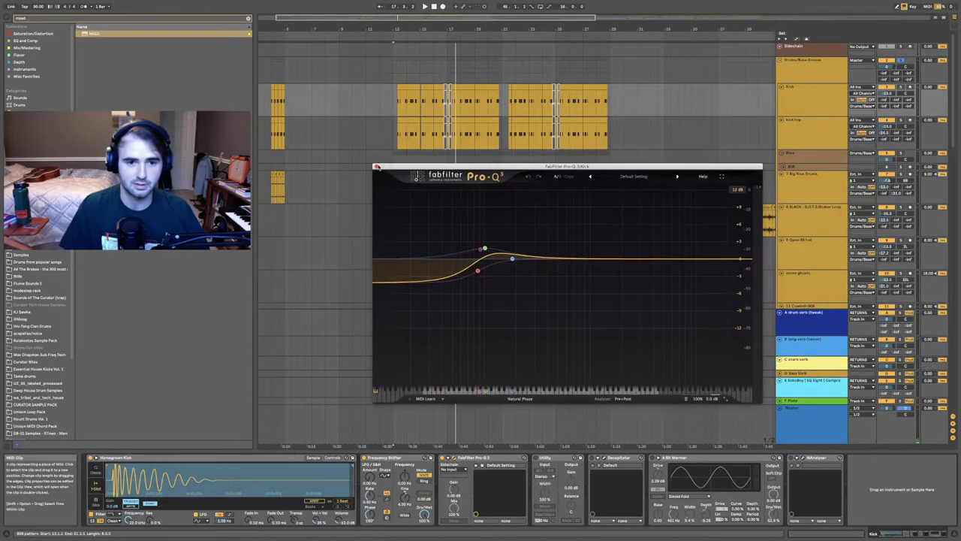
{"action": "left_click", "coordinate": [377, 167]}
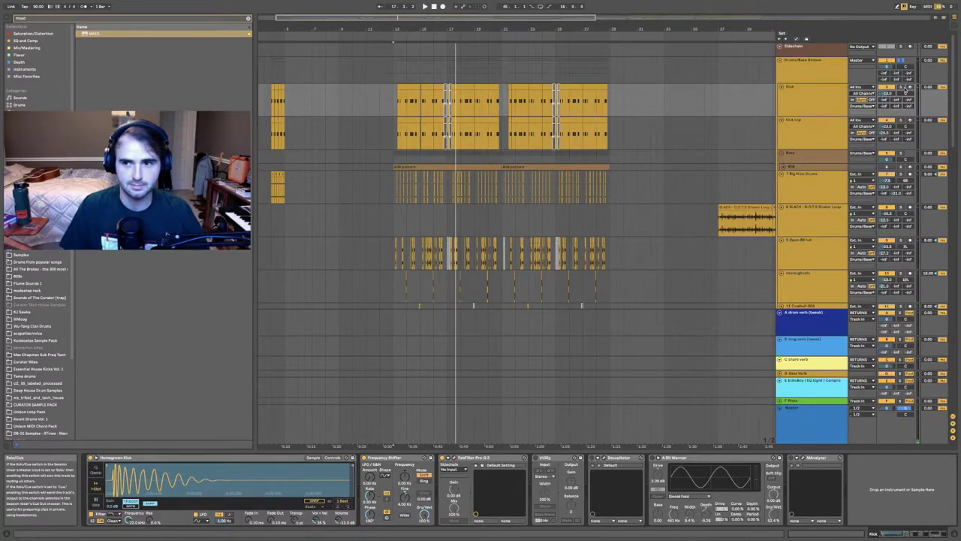
{"action": "left_click", "coordinate": [399, 104]}
{"action": "key", "text": "space"}
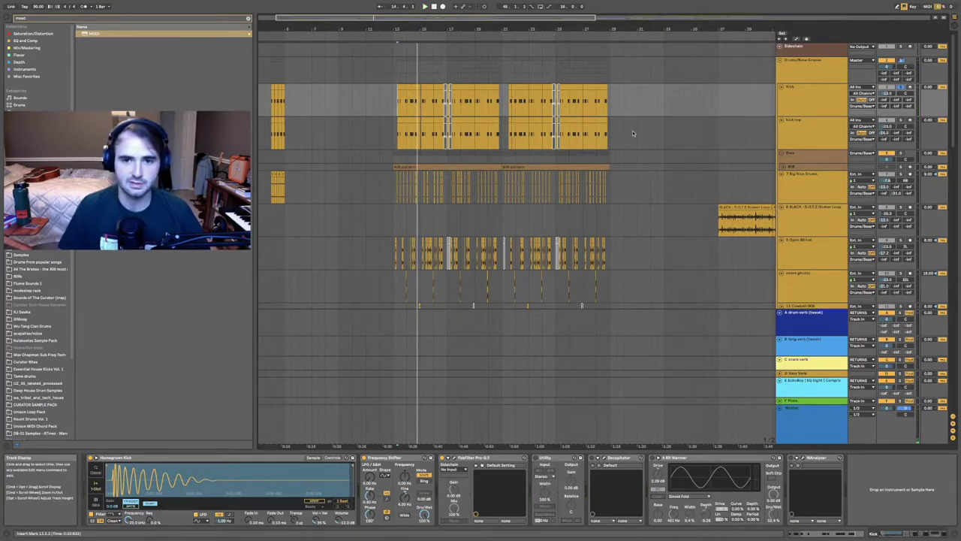
Play the Big Nice Drums track from bar 13, then move the start point to bar 29.
{"action": "scroll", "coordinate": [712, 133], "scroll_direction": "down", "scroll_amount": 1}
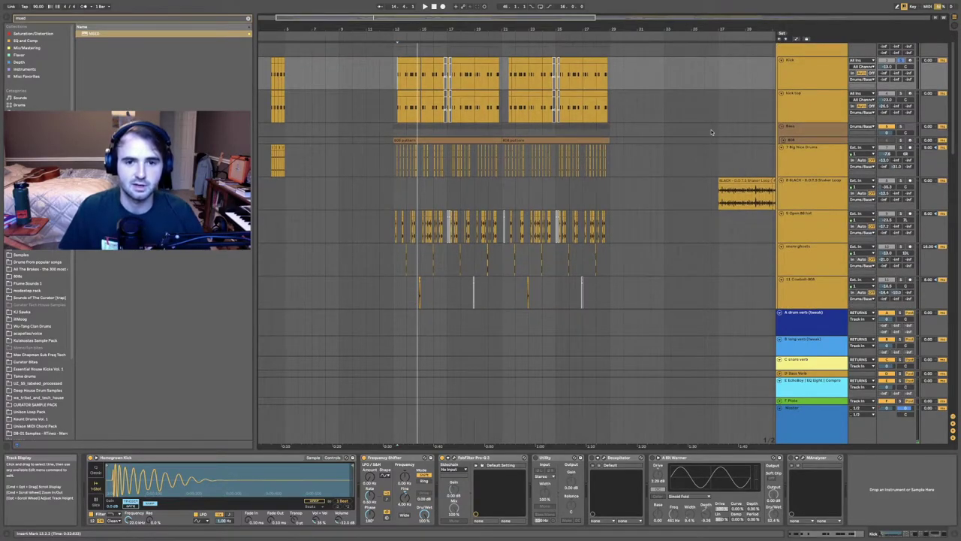
{"action": "scroll", "coordinate": [712, 133], "scroll_direction": "down", "scroll_amount": 1}
{"action": "scroll", "coordinate": [706, 133], "scroll_direction": "right", "scroll_amount": 1}
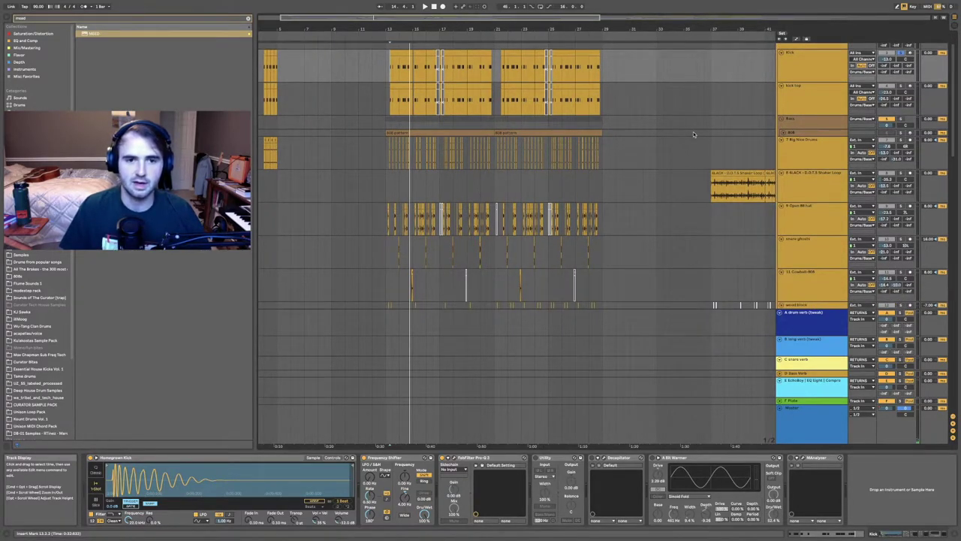
{"action": "left_click", "coordinate": [390, 157]}
{"action": "key", "text": "space"}
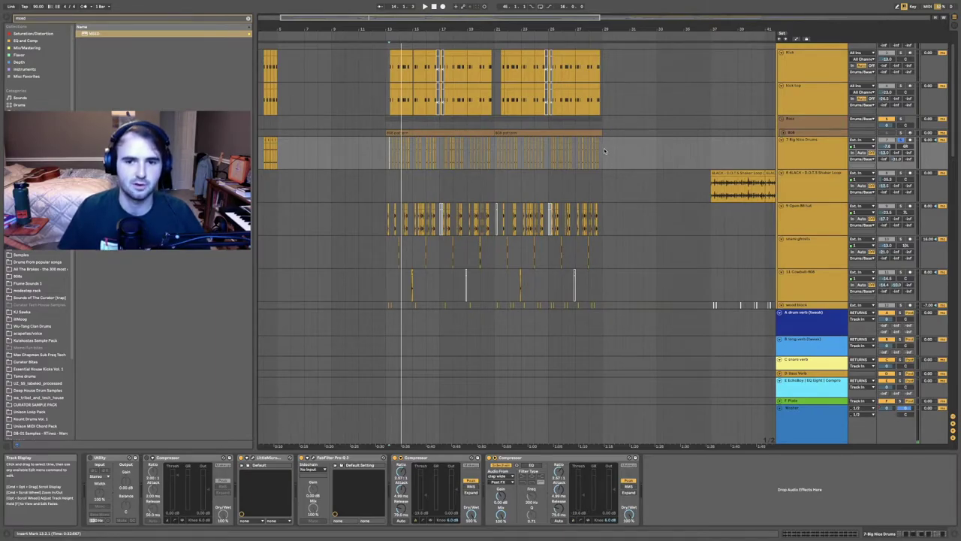
{"action": "left_click", "coordinate": [605, 151]}
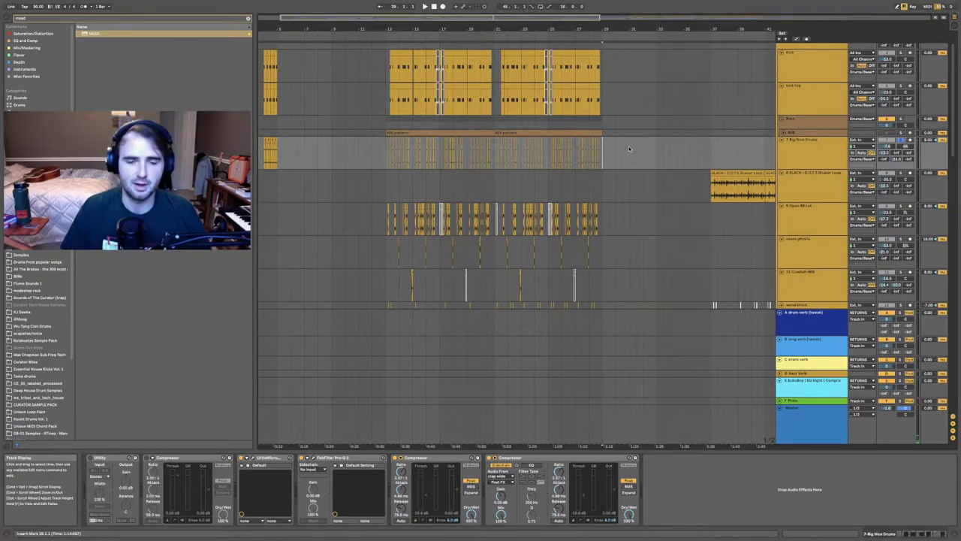
Play the shaker loop track from bar 13 and zoom in around that bar.
{"action": "scroll", "coordinate": [386, 185], "scroll_direction": "down", "scroll_amount": 2}
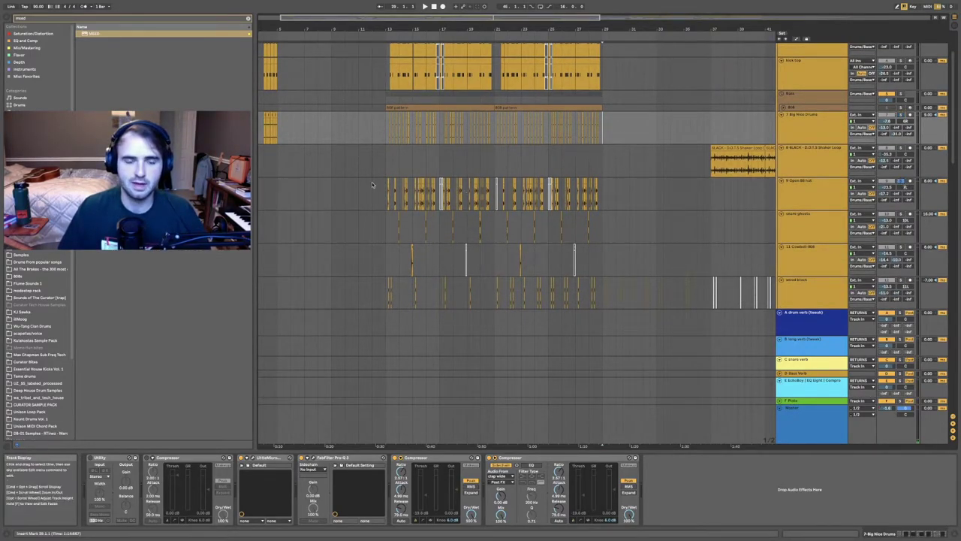
{"action": "left_click", "coordinate": [386, 172]}
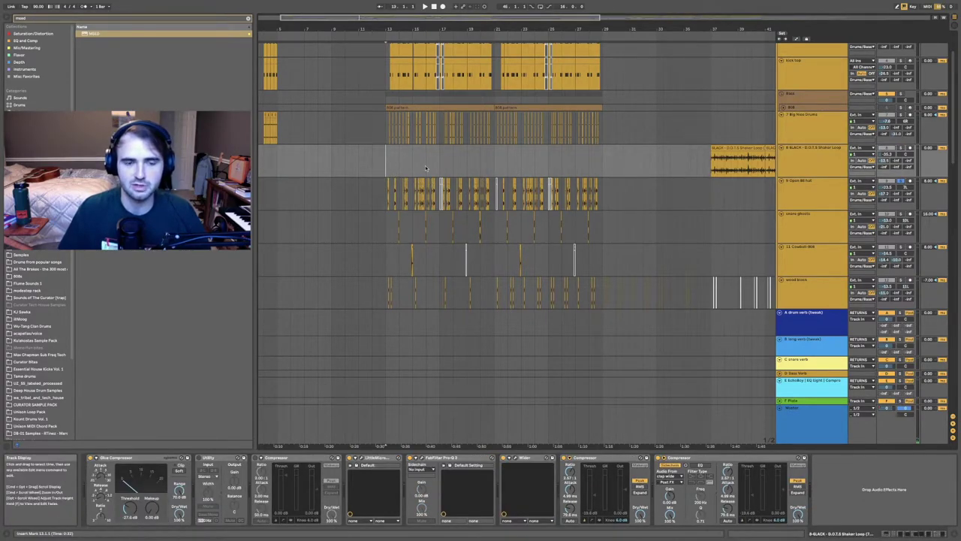
{"action": "key", "text": "space"}
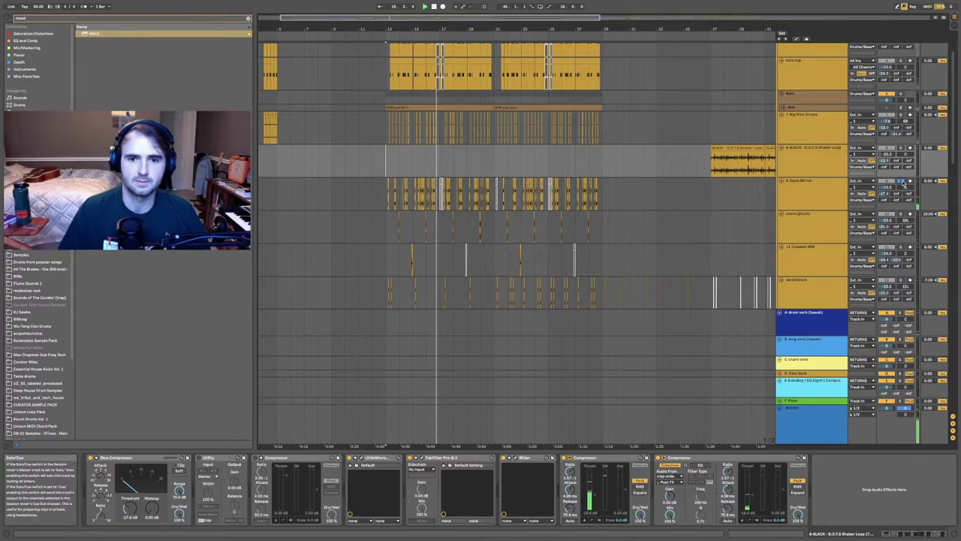
{"action": "left_click_drag", "start_coordinate": [317, 16], "coordinate": [612, 227]}
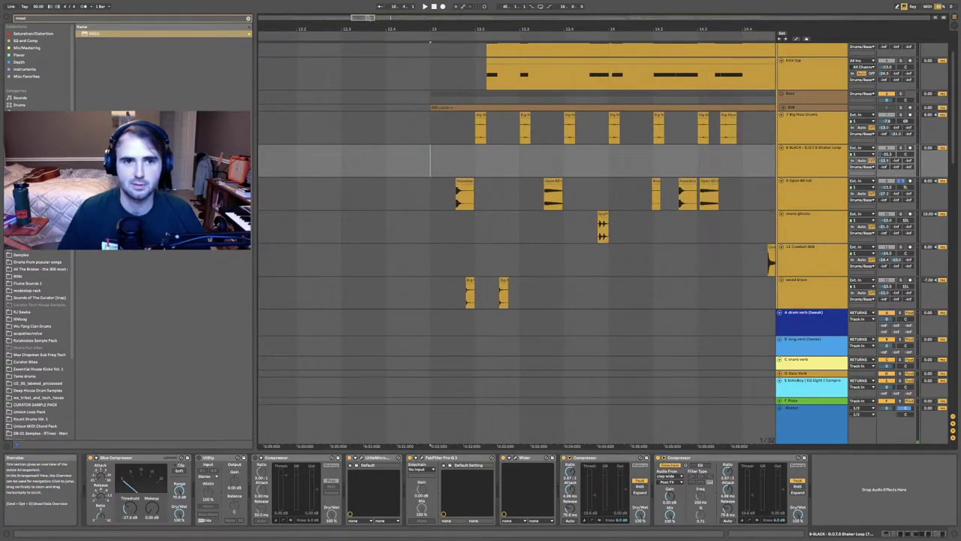
{"action": "left_click_drag", "start_coordinate": [368, 18], "coordinate": [358, 0]}
{"action": "left_click", "coordinate": [357, 230]}
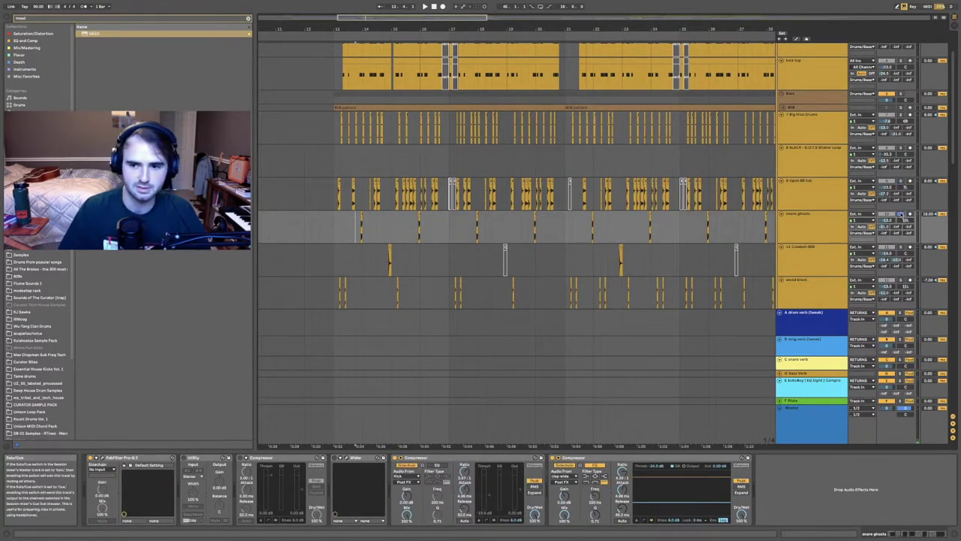
{"action": "key", "text": "space"}
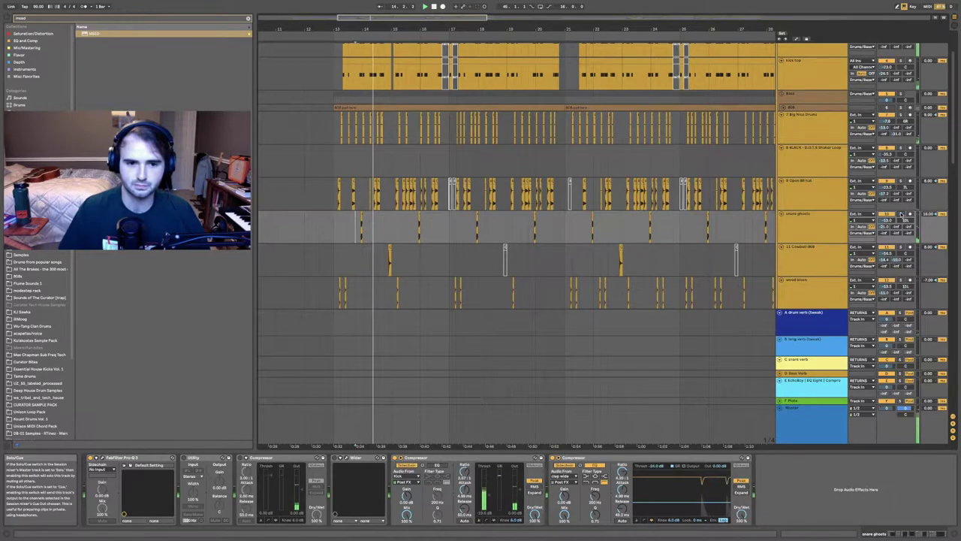
{"action": "key", "text": "space"}
{"action": "key", "text": "space"}
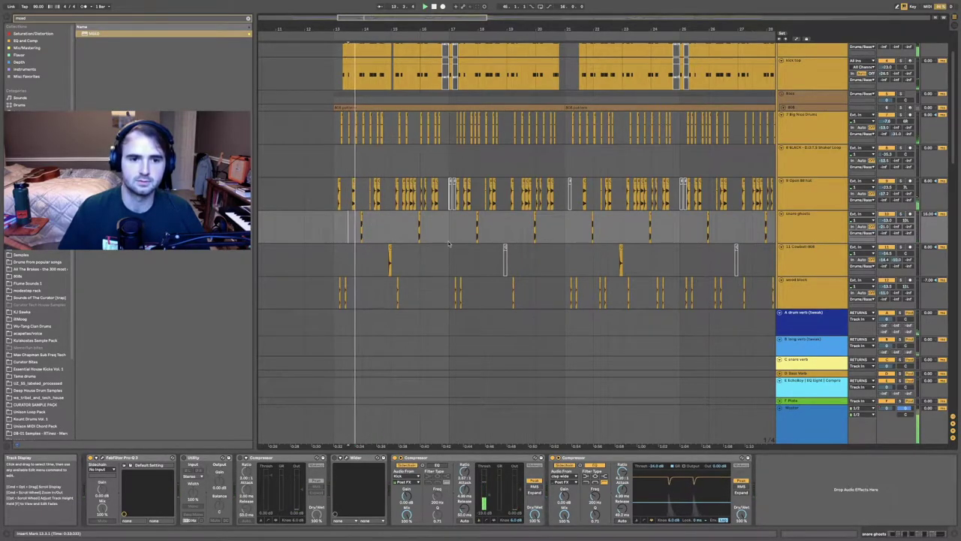
{"action": "left_click", "coordinate": [805, 419]}
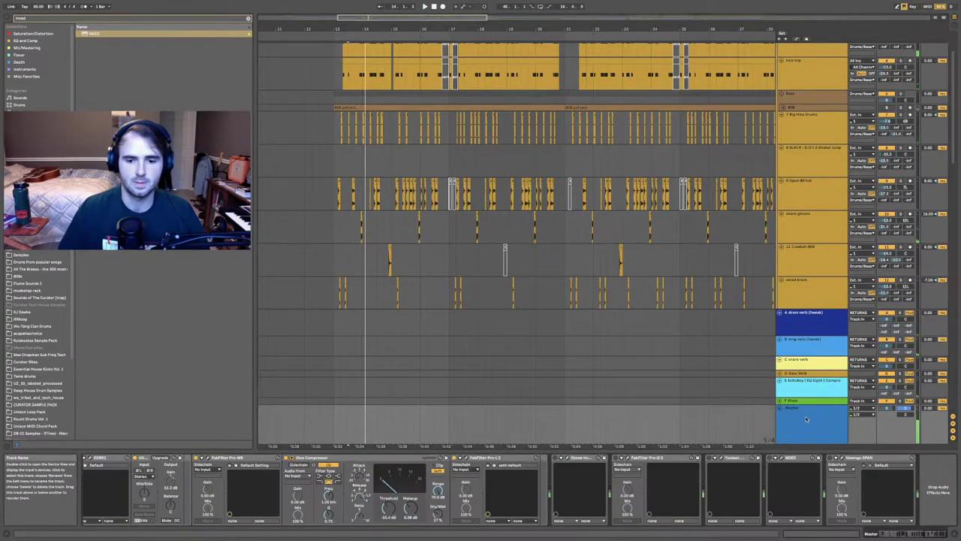
{"action": "scroll", "coordinate": [353, 495], "scroll_direction": "right", "scroll_amount": 10}
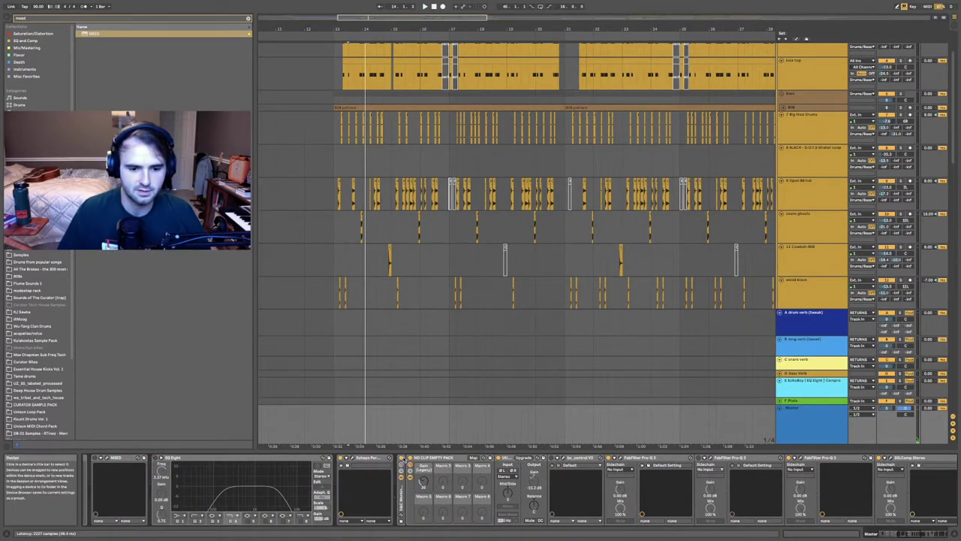
{"action": "scroll", "coordinate": [349, 489], "scroll_direction": "left", "scroll_amount": 5}
{"action": "scroll", "coordinate": [410, 474], "scroll_direction": "left", "scroll_amount": 5}
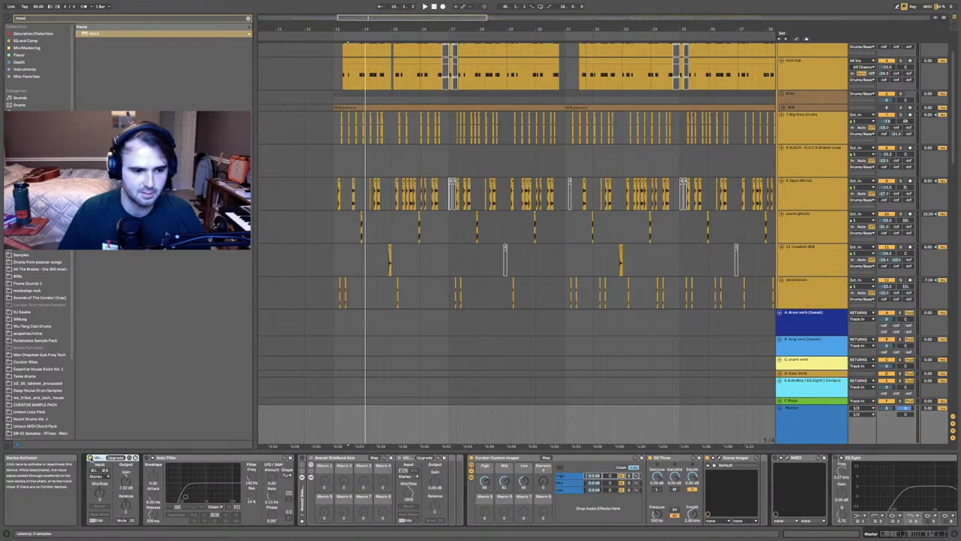
{"action": "left_click", "coordinate": [335, 224]}
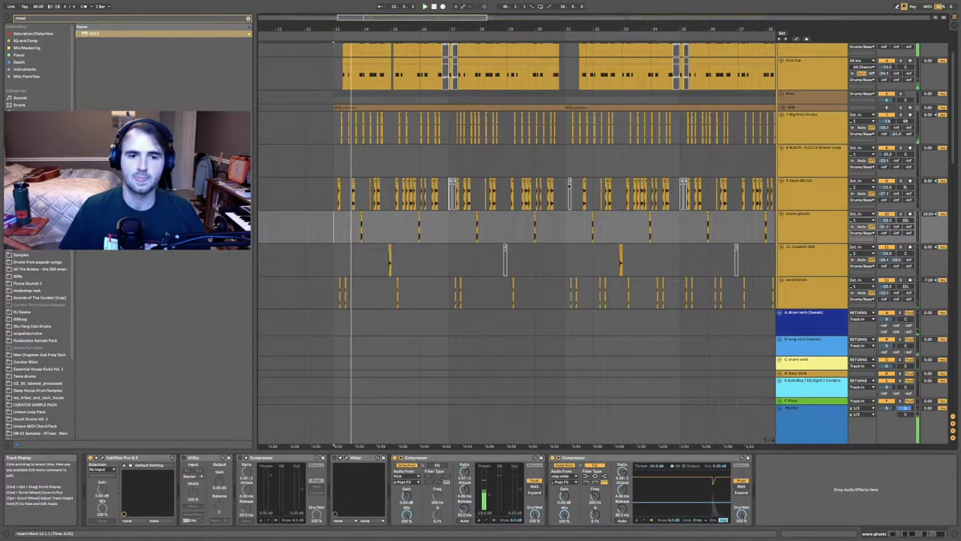
{"action": "scroll", "coordinate": [443, 189], "scroll_direction": "down", "scroll_amount": 2}
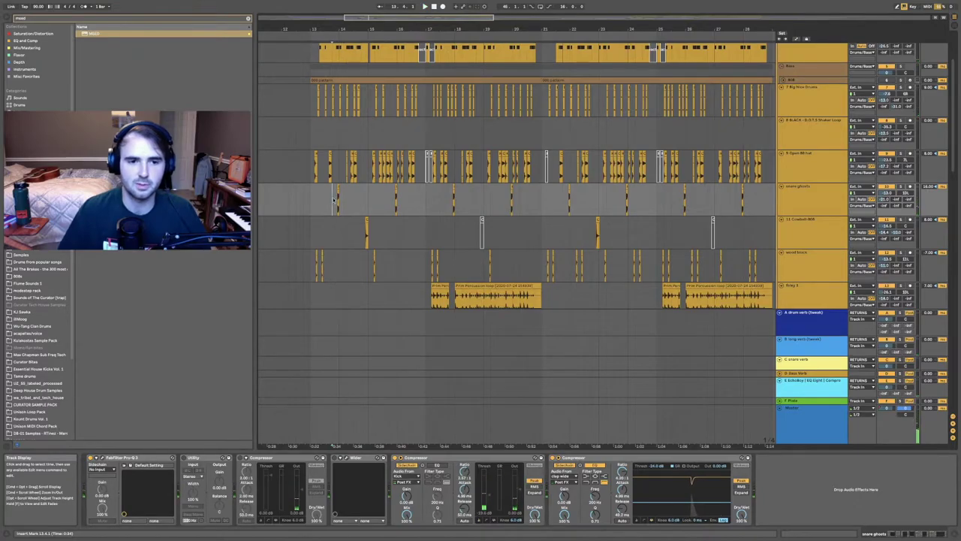
Show the Cowbell 808 track's effects and audition its hit near bar 14.
{"action": "left_click", "coordinate": [360, 237]}
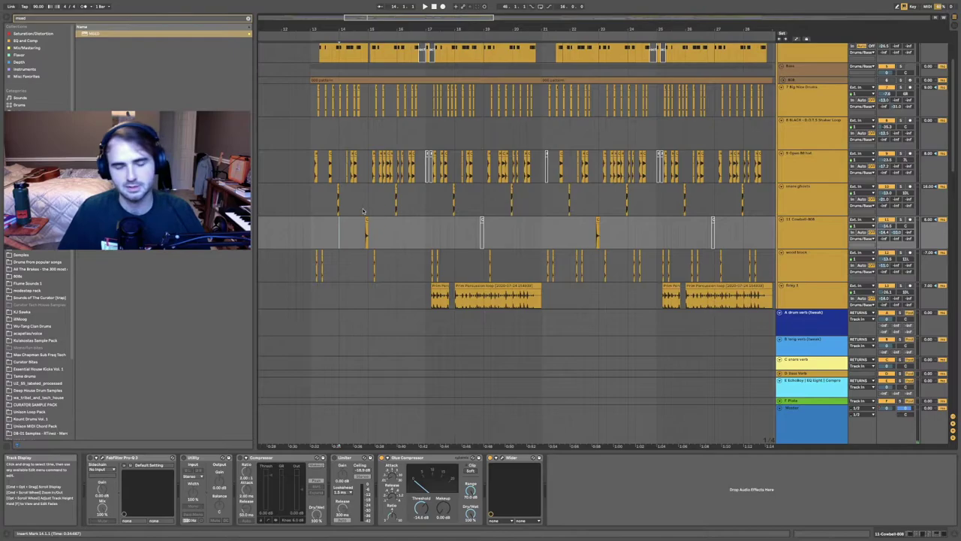
{"action": "key", "text": "space"}
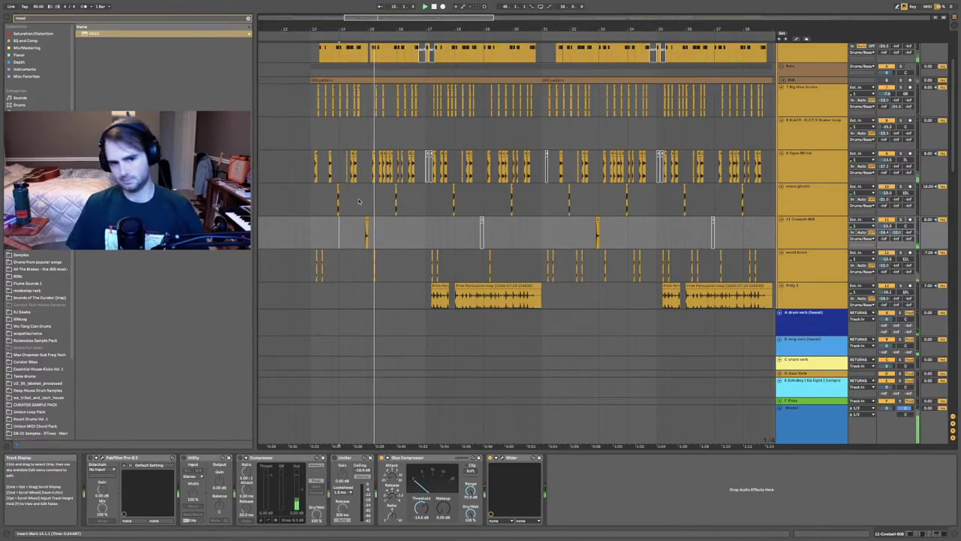
{"action": "mouse_move", "coordinate": [359, 210]}
{"action": "left_mouse_down"}
{"action": "mouse_move", "coordinate": [377, 231]}
{"action": "mouse_move", "coordinate": [363, 194]}
{"action": "left_mouse_up"}
{"action": "key", "text": "space"}
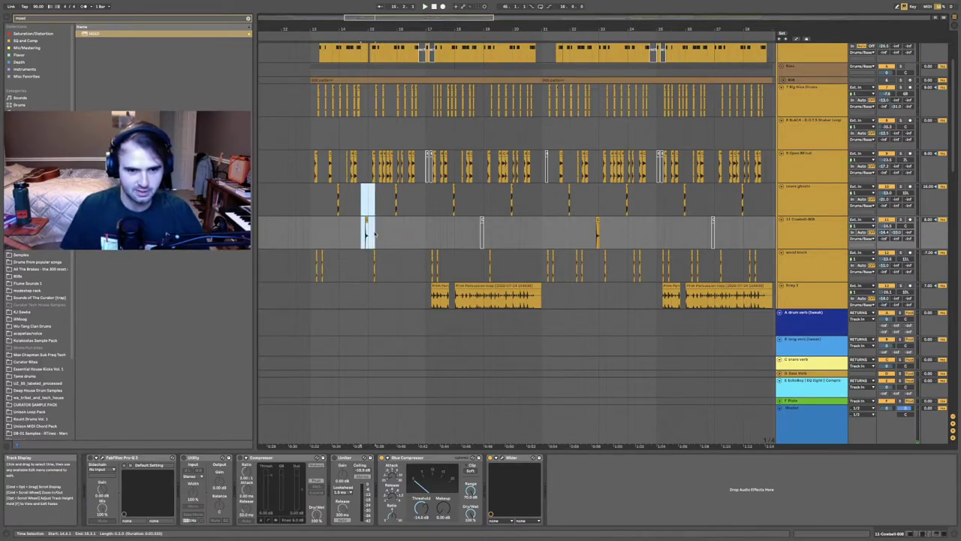
{"action": "scroll", "coordinate": [386, 218], "scroll_direction": "down", "scroll_amount": 1}
{"action": "scroll", "coordinate": [386, 218], "scroll_direction": "down", "scroll_amount": 3}
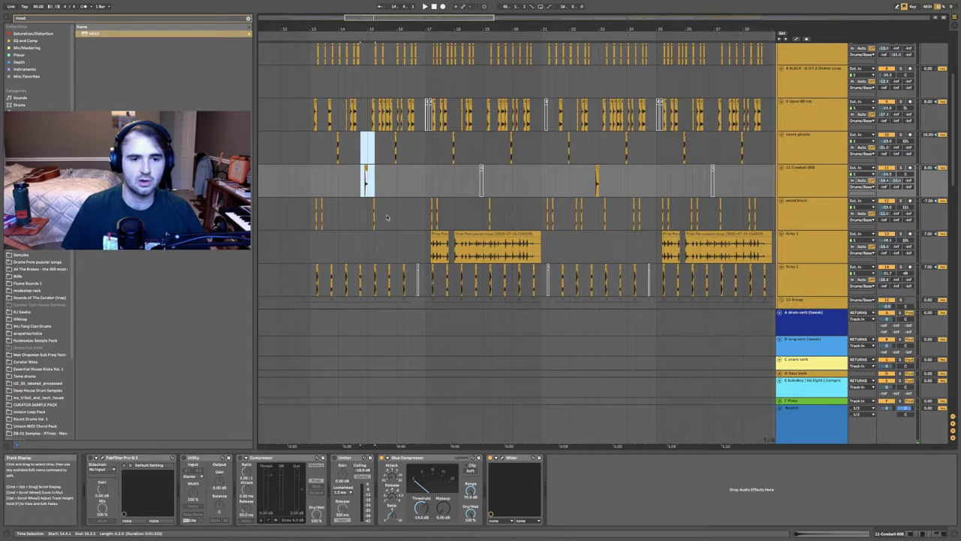
Mark bars 13–17 on the percussion track and audition its clip starting at bar 17.
{"action": "scroll", "coordinate": [443, 207], "scroll_direction": "down", "scroll_amount": 1}
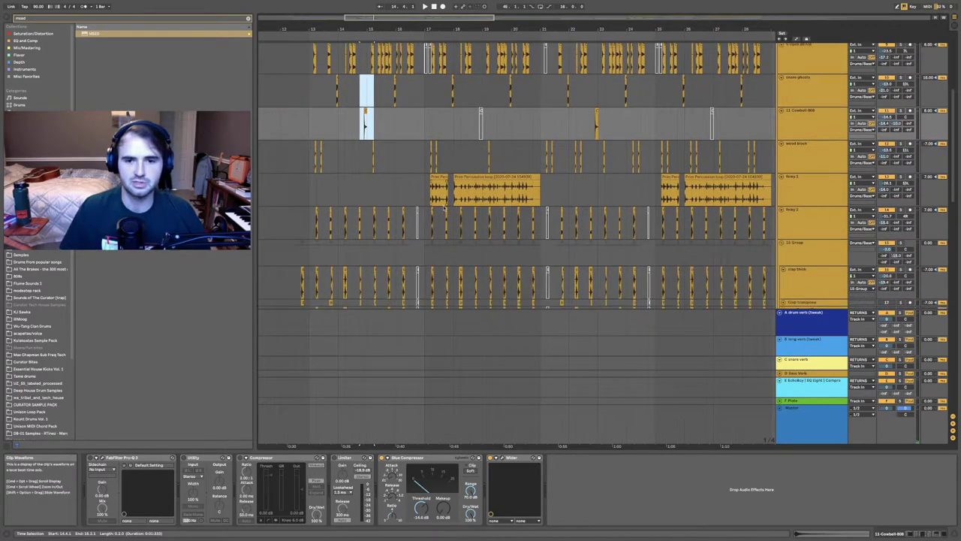
{"action": "left_click", "coordinate": [513, 186]}
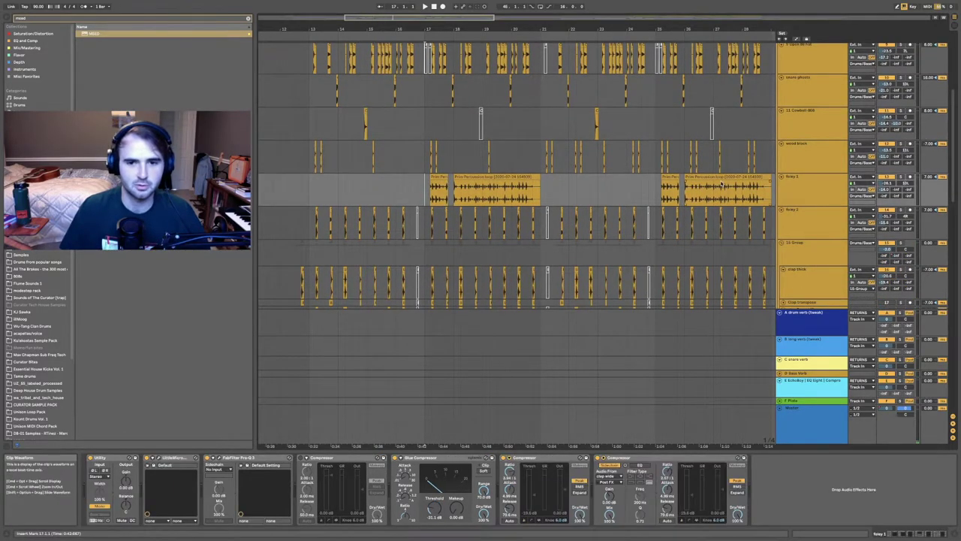
{"action": "scroll", "coordinate": [678, 169], "scroll_direction": "right", "scroll_amount": 2}
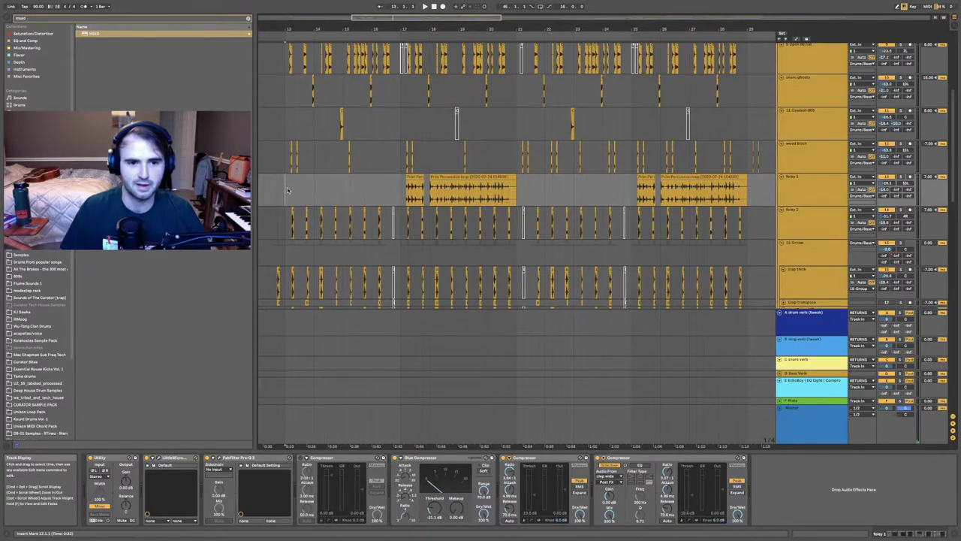
{"action": "left_click_drag", "start_coordinate": [285, 189], "coordinate": [400, 189]}
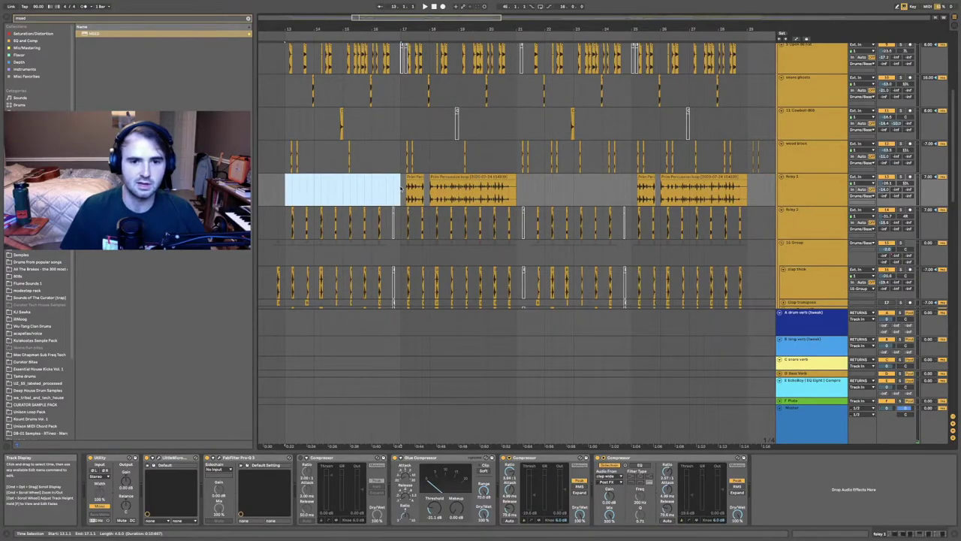
{"action": "left_click", "coordinate": [405, 188]}
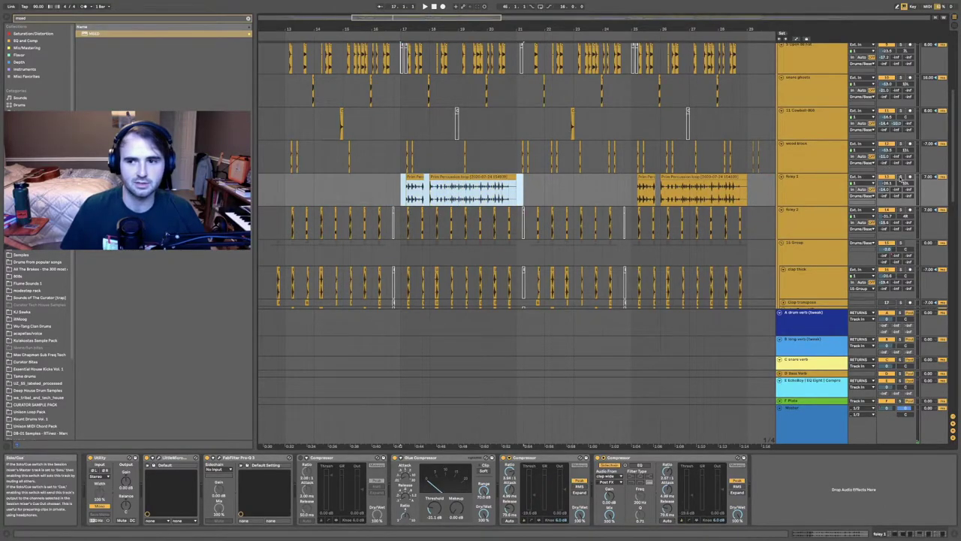
{"action": "key", "text": "space"}
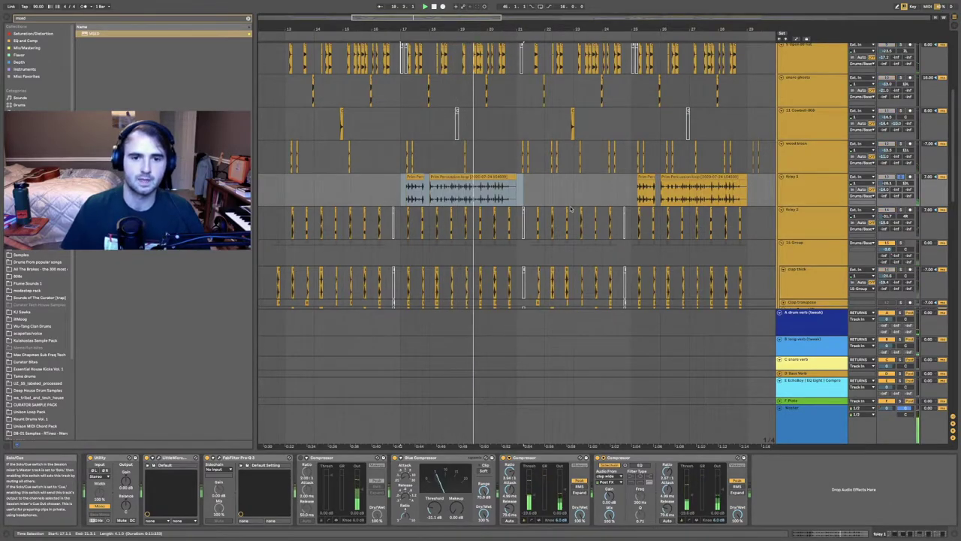
{"action": "key", "text": "space"}
{"action": "scroll", "coordinate": [501, 186], "scroll_direction": "down", "scroll_amount": 5}
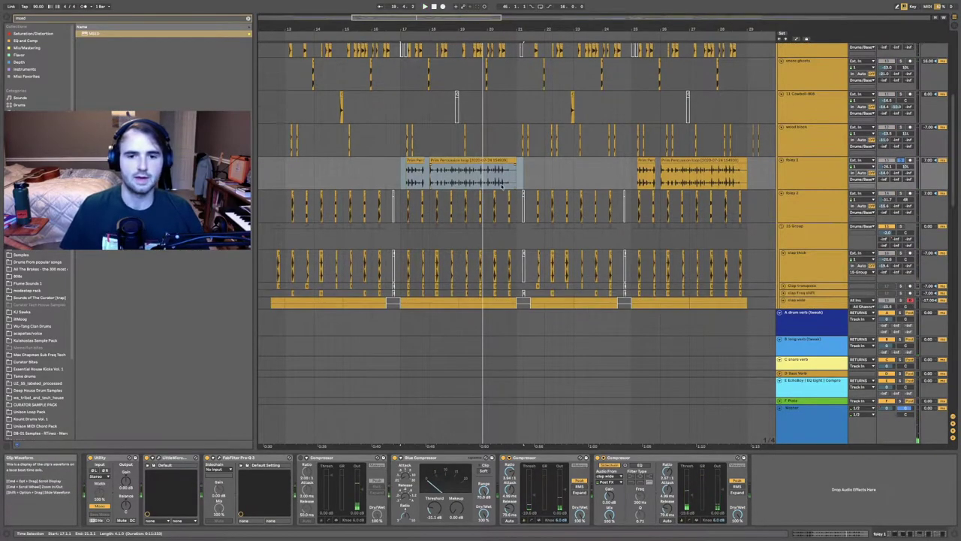
{"action": "scroll", "coordinate": [840, 221], "scroll_direction": "down", "scroll_amount": 1}
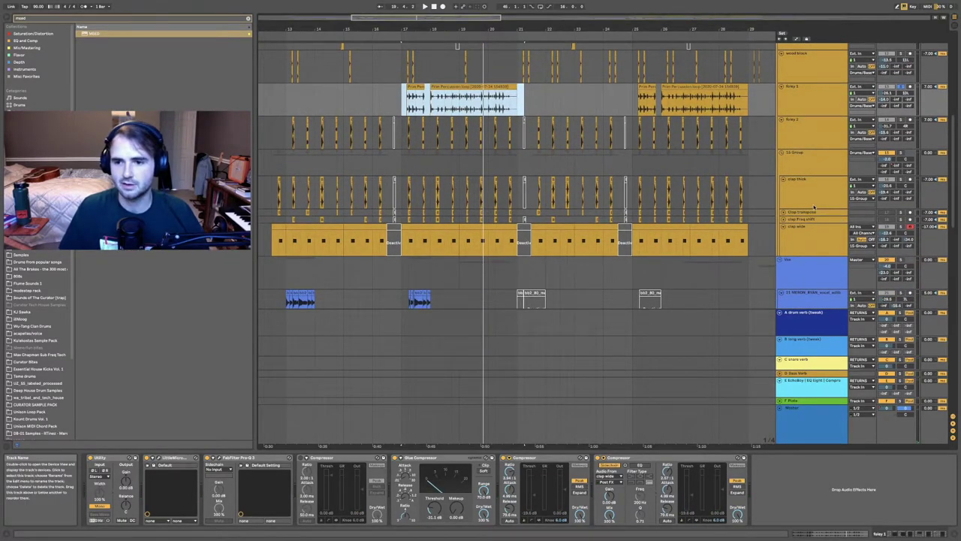
{"action": "left_click", "coordinate": [357, 167]}
{"action": "key", "text": "space"}
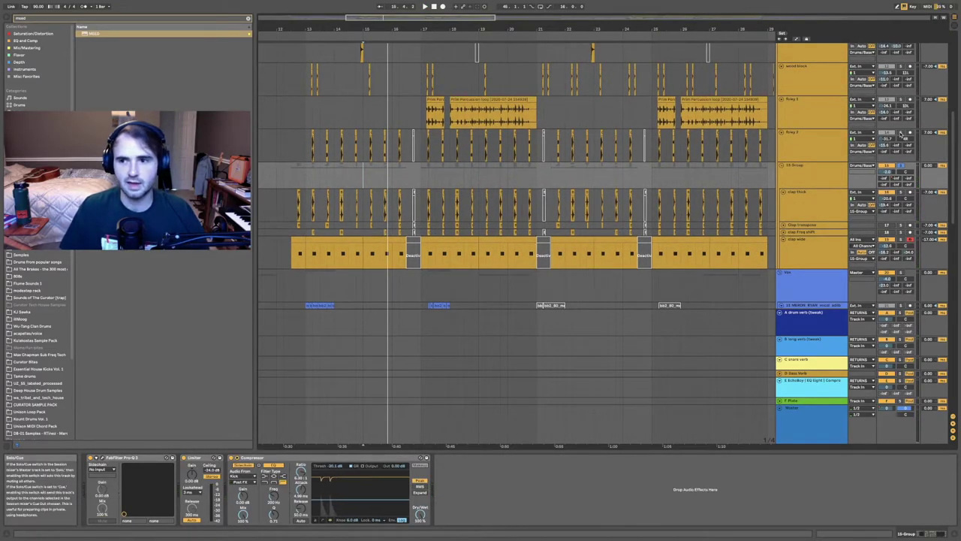
{"action": "left_click", "coordinate": [305, 120]}
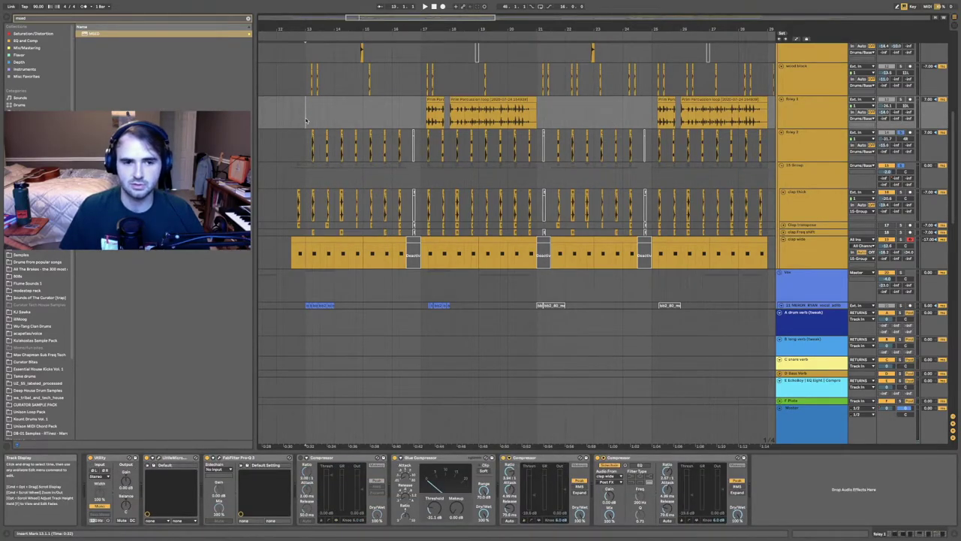
{"action": "key", "text": "space"}
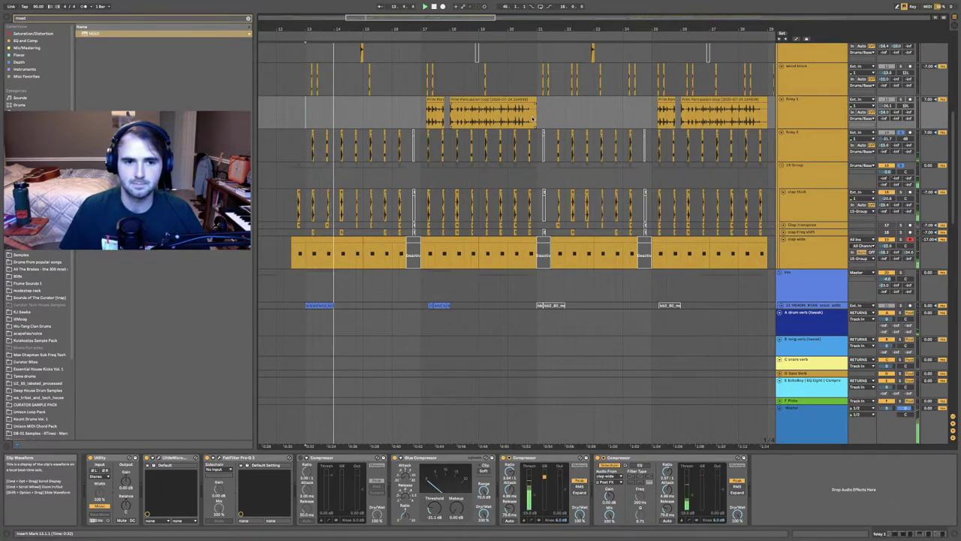
{"action": "key", "text": "space"}
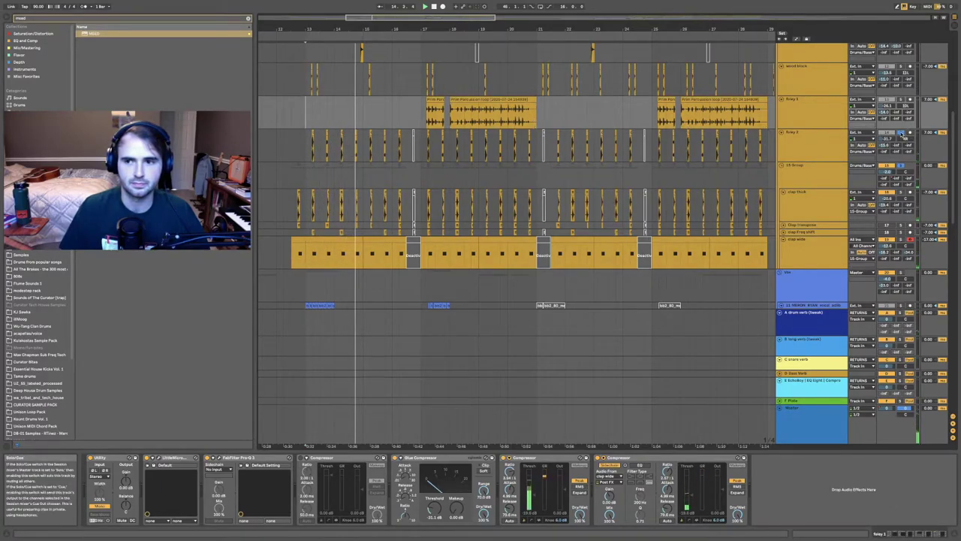
{"action": "key", "text": "space"}
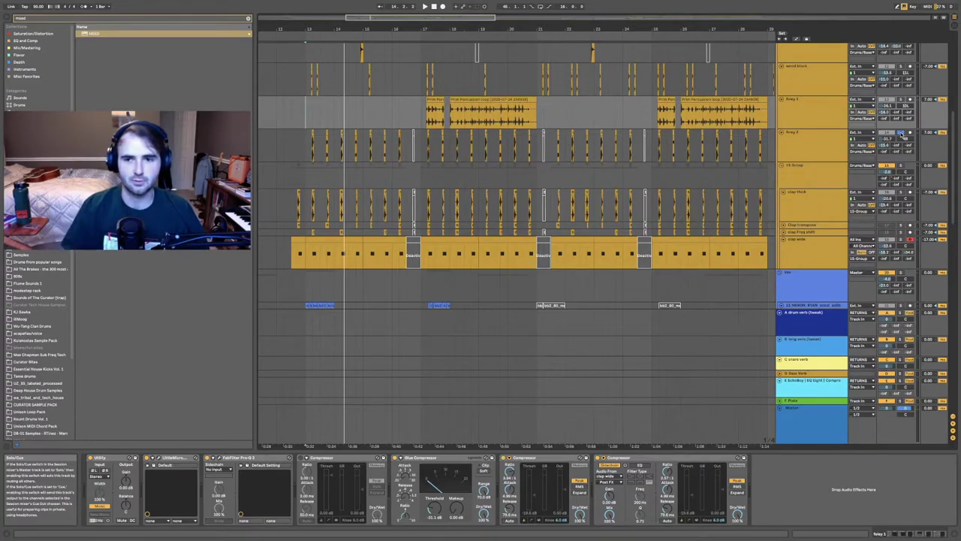
{"action": "scroll", "coordinate": [477, 174], "scroll_direction": "down", "scroll_amount": 1}
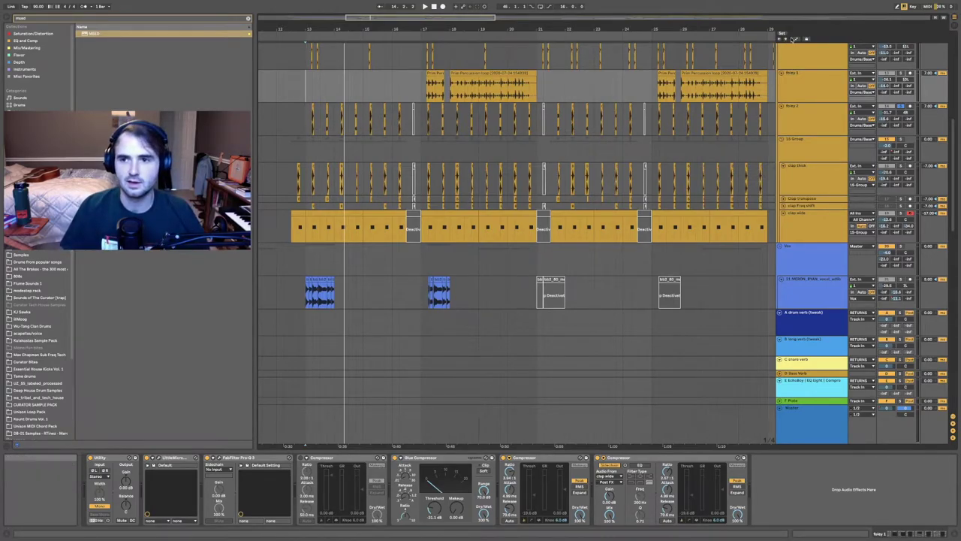
{"action": "left_click", "coordinate": [796, 39]}
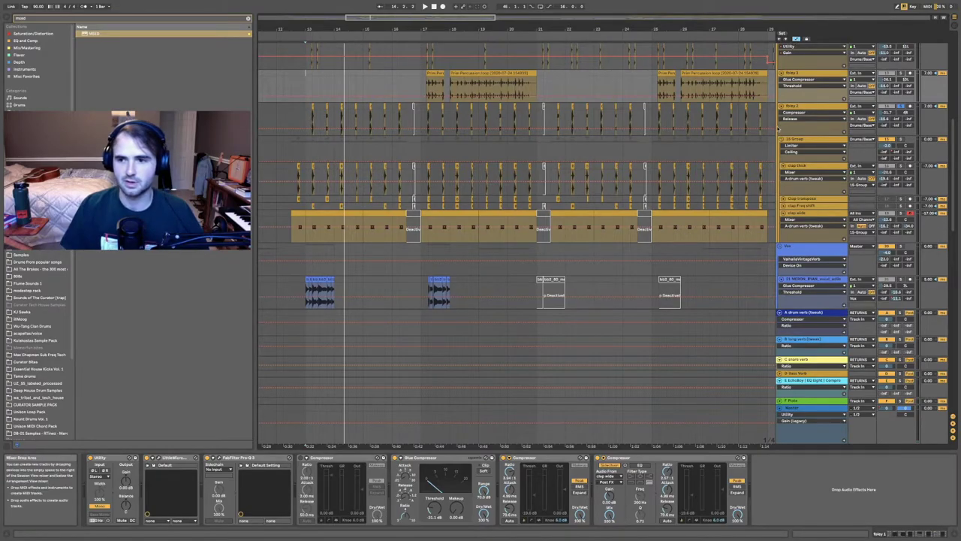
Audition the Group track's B long verb send automation across bars 14–16.
{"action": "left_click", "coordinate": [897, 156]}
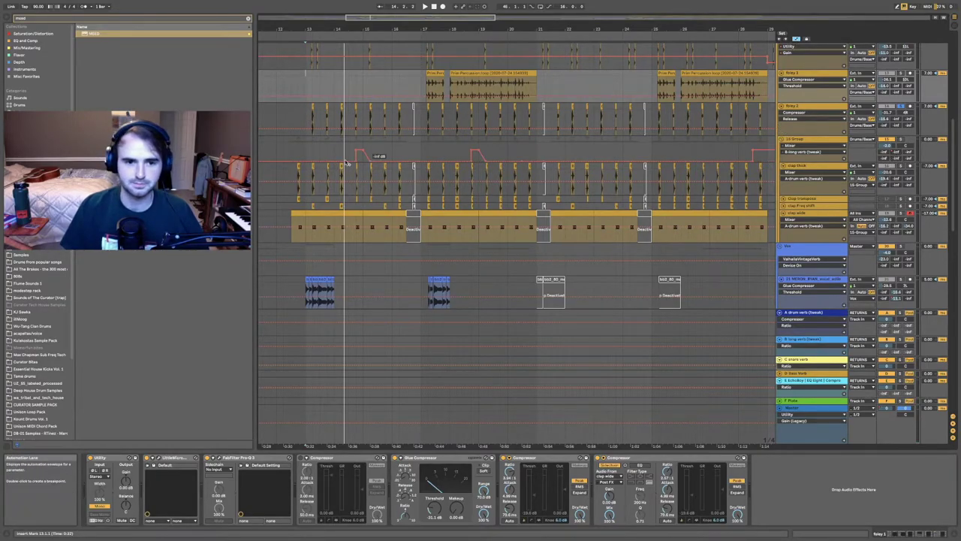
{"action": "left_click_drag", "start_coordinate": [348, 153], "coordinate": [420, 153]}
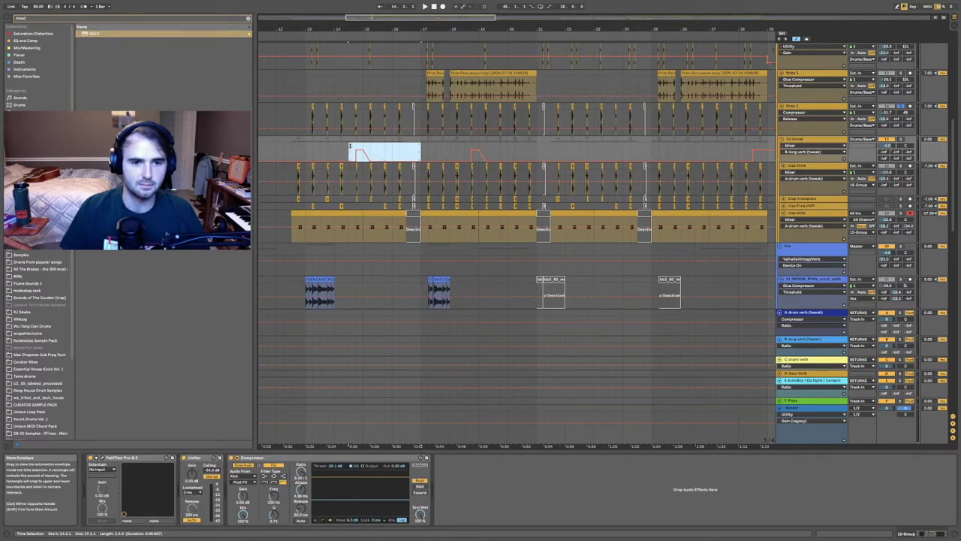
{"action": "left_click_drag", "start_coordinate": [342, 148], "coordinate": [399, 148]}
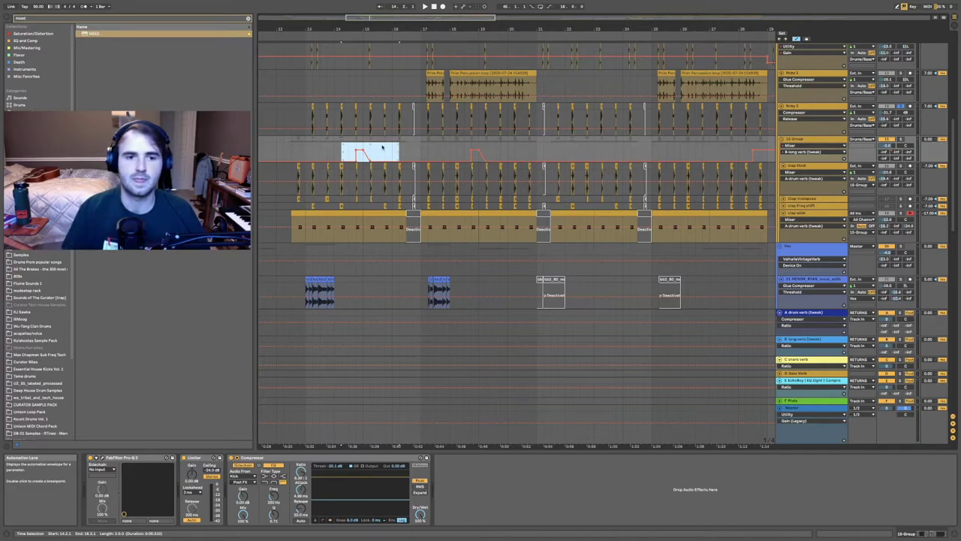
{"action": "left_click", "coordinate": [901, 139]}
{"action": "key", "text": "space"}
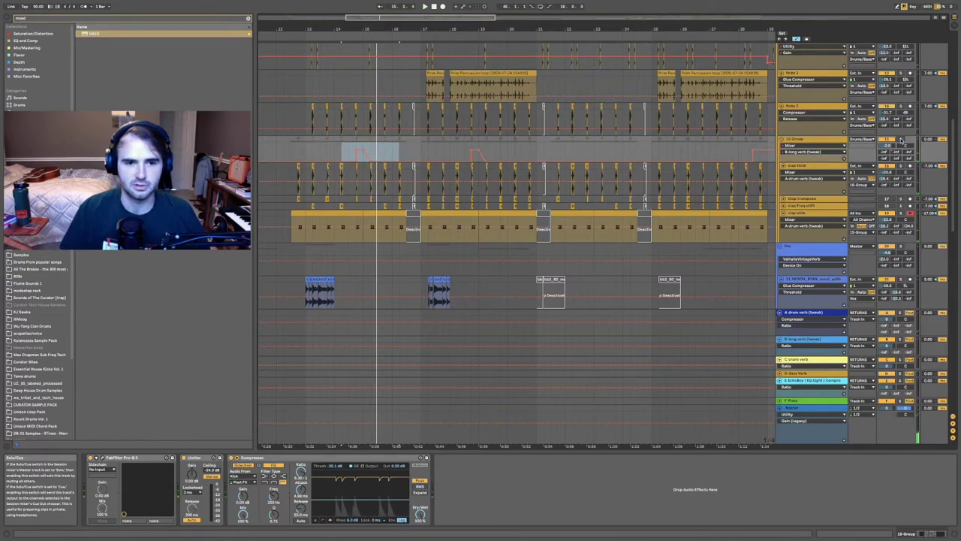
{"action": "key", "text": "space"}
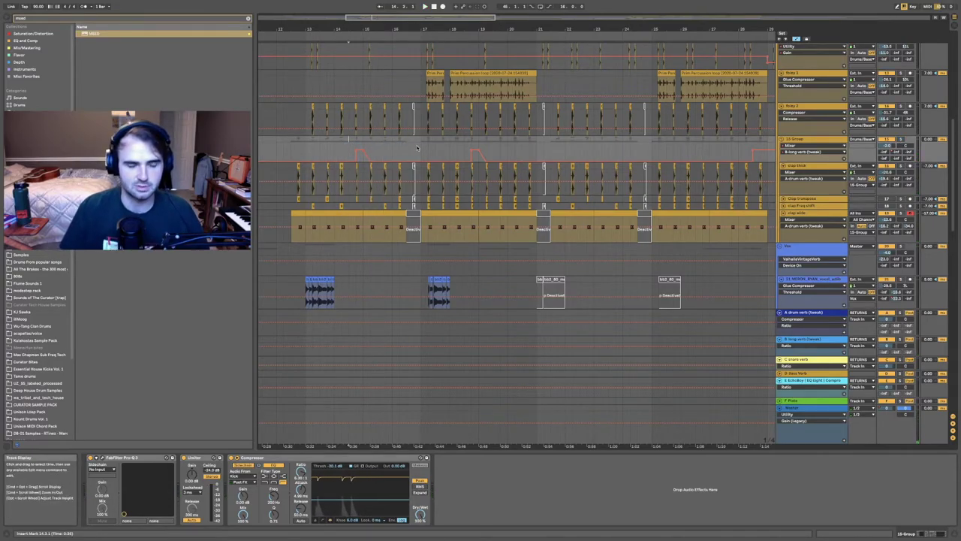
Zoom out and collapse the Drums/Base Groove group into a single row.
{"action": "scroll", "coordinate": [392, 145], "scroll_direction": "down", "scroll_amount": 2}
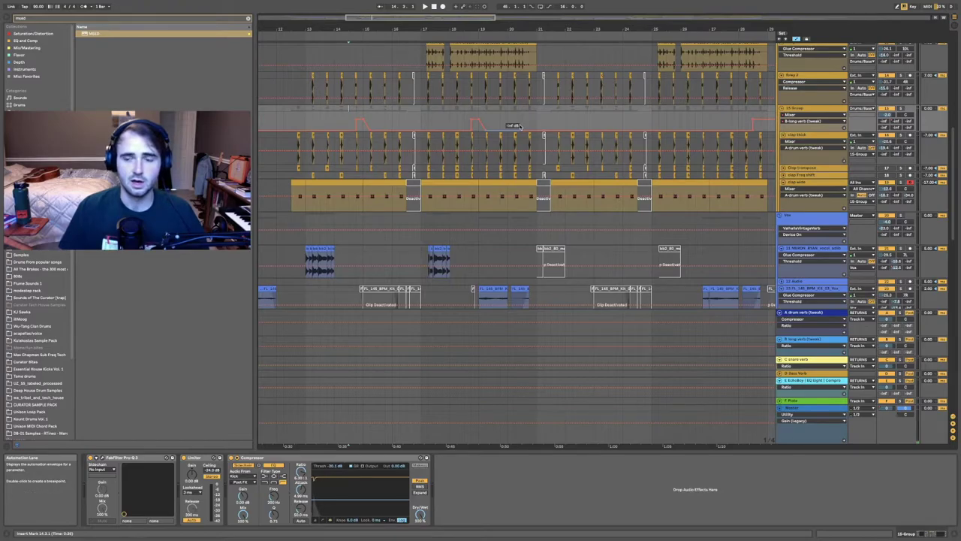
{"action": "left_click_drag", "start_coordinate": [498, 30], "coordinate": [498, 16]}
{"action": "scroll", "coordinate": [704, 87], "scroll_direction": "up", "scroll_amount": 2}
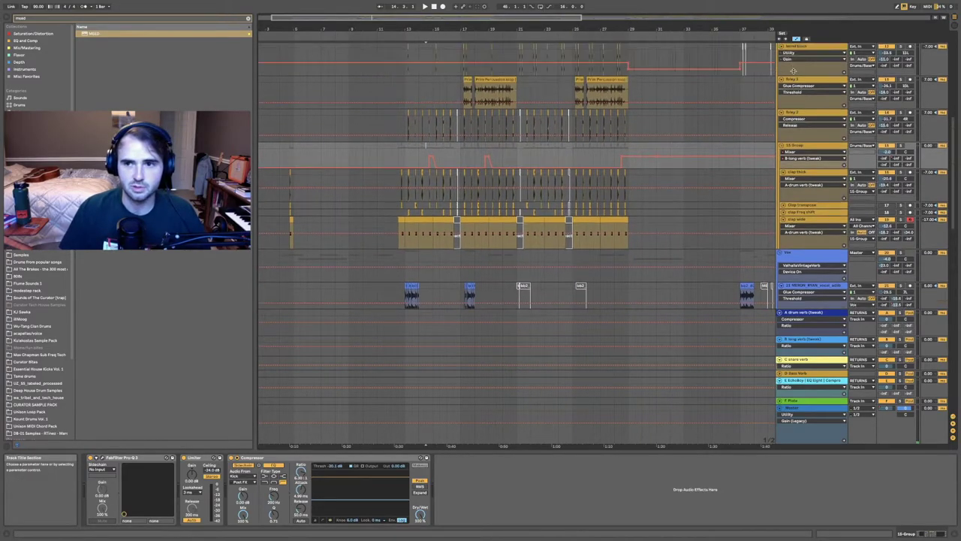
{"action": "left_click", "coordinate": [780, 60]}
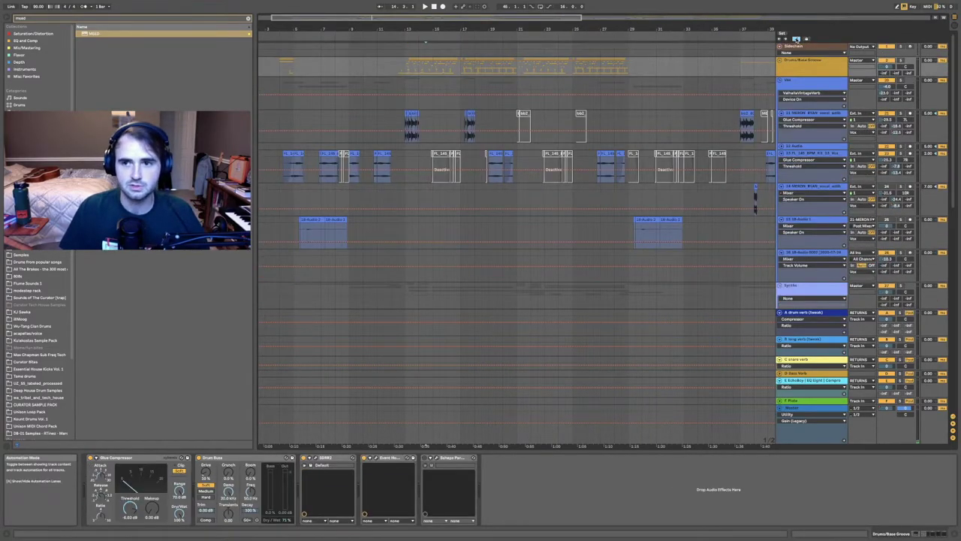
{"action": "key", "text": "ctrl+a"}
Solo the 28 LABS track in the Synths group, play the song, and show its devices.
{"action": "scroll", "coordinate": [525, 133], "scroll_direction": "left", "scroll_amount": 1}
{"action": "scroll", "coordinate": [524, 133], "scroll_direction": "down", "scroll_amount": 2}
{"action": "scroll", "coordinate": [631, 302], "scroll_direction": "down", "scroll_amount": 3}
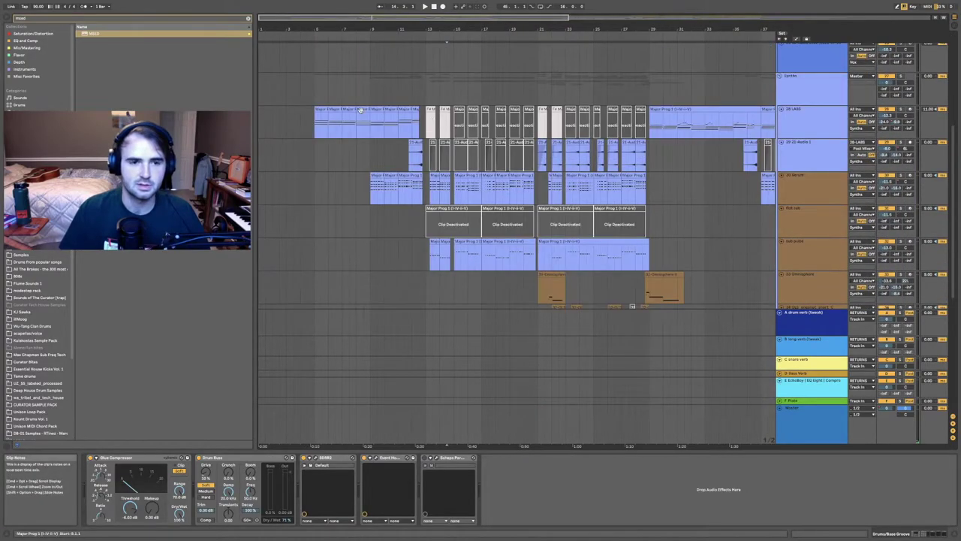
{"action": "left_click", "coordinate": [632, 305]}
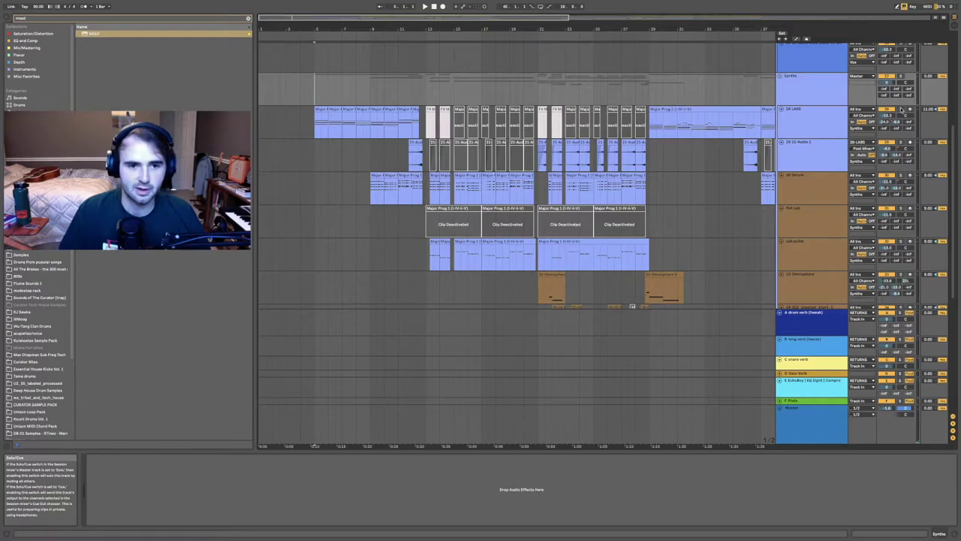
{"action": "left_click", "coordinate": [902, 111]}
{"action": "key", "text": "space"}
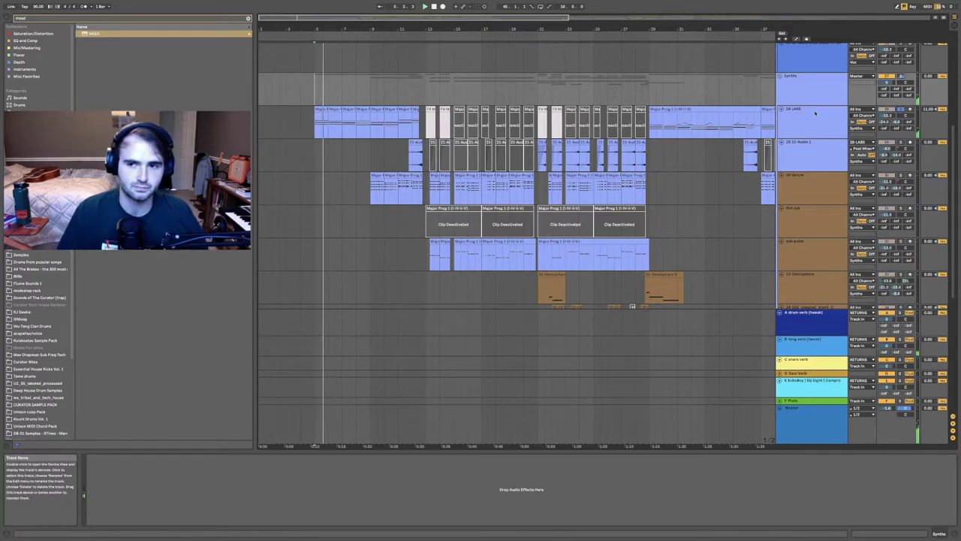
{"action": "left_click", "coordinate": [815, 112]}
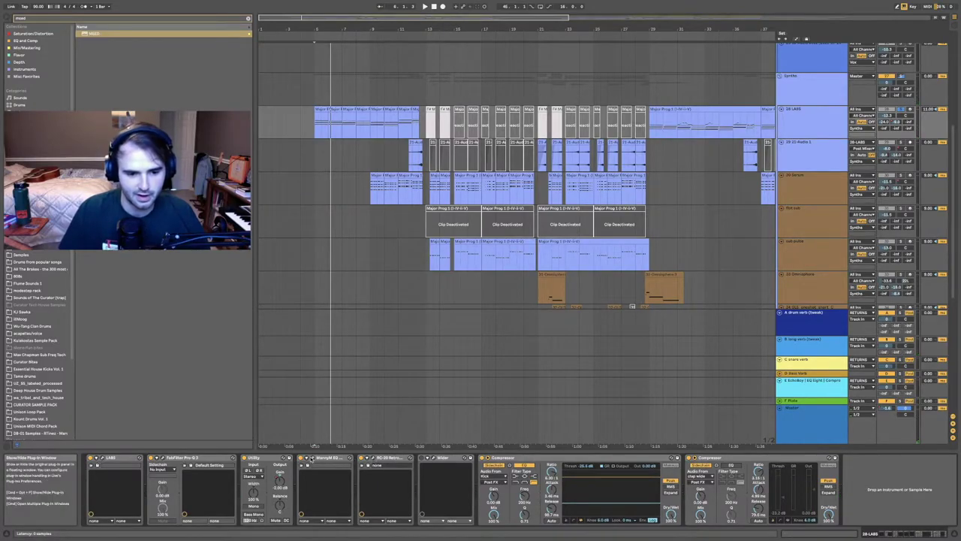
Check the LABS MannyM EQ, mark bars 5–13, and select the 30 Serum track.
{"action": "left_click", "coordinate": [312, 458]}
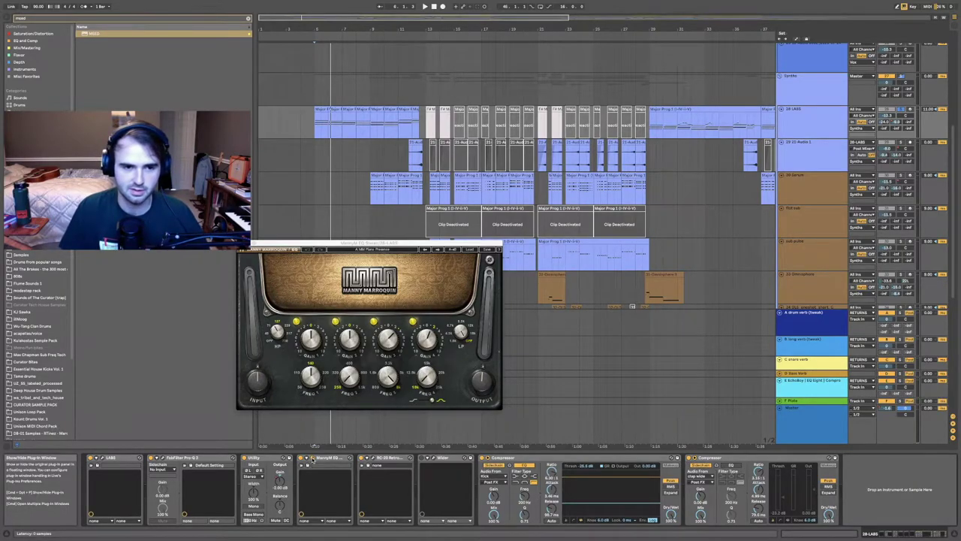
{"action": "left_click", "coordinate": [242, 249]}
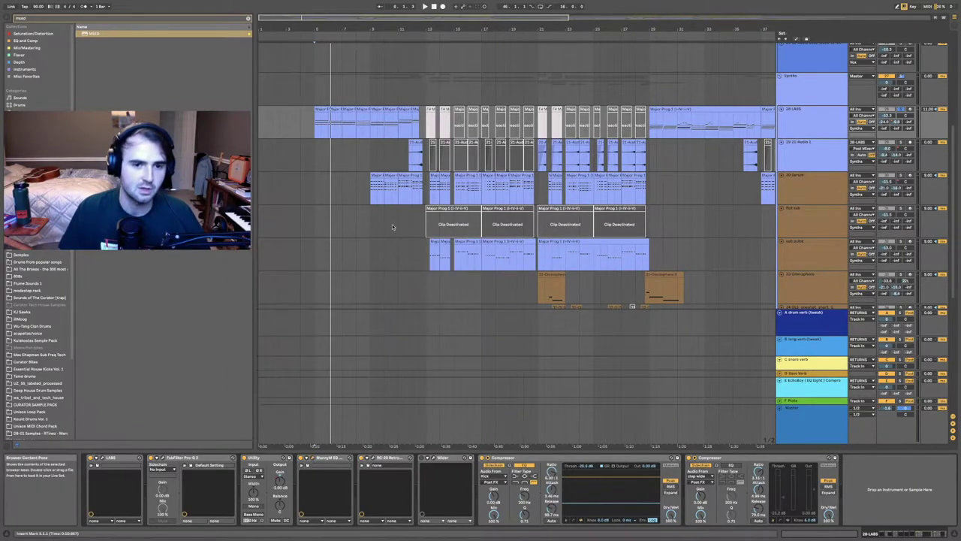
{"action": "left_click", "coordinate": [373, 163]}
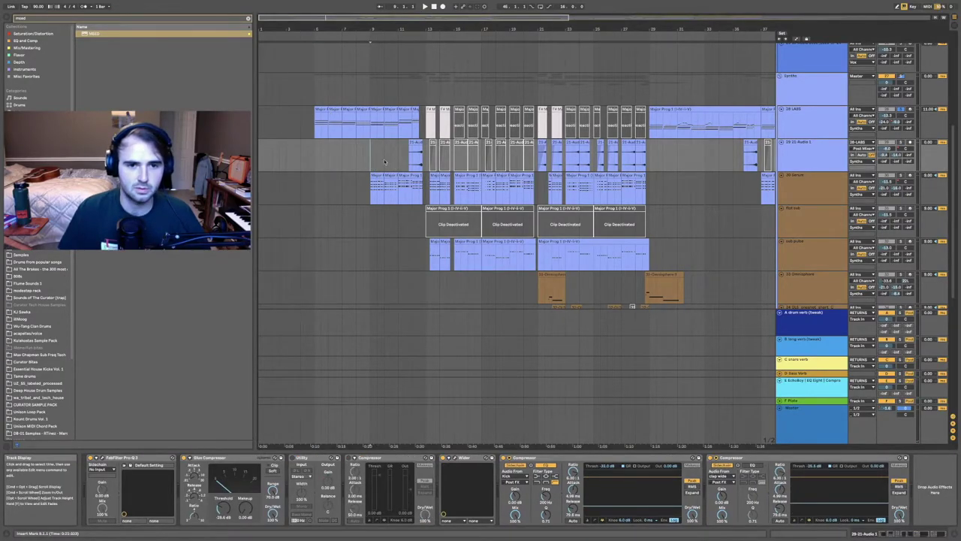
{"action": "left_click_drag", "start_coordinate": [317, 121], "coordinate": [435, 121]}
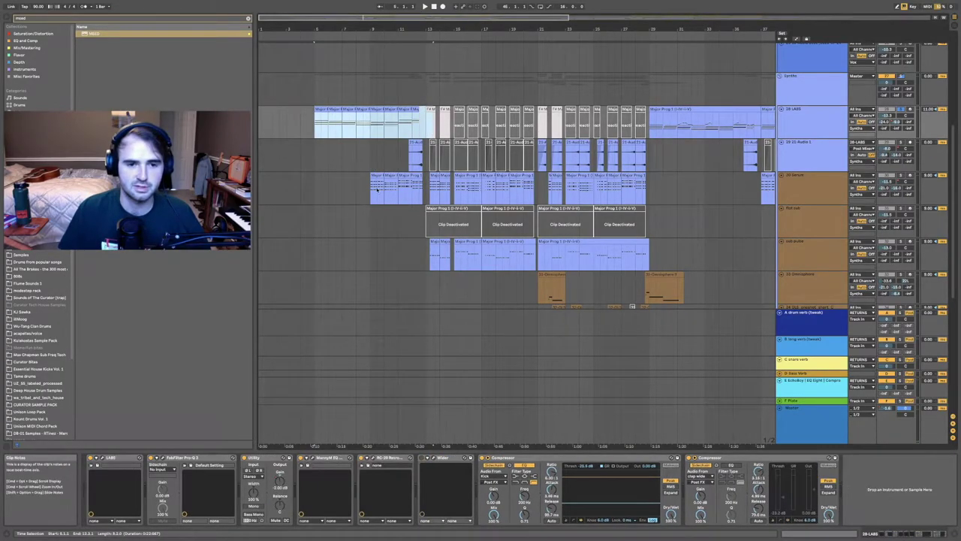
{"action": "left_click", "coordinate": [377, 189]}
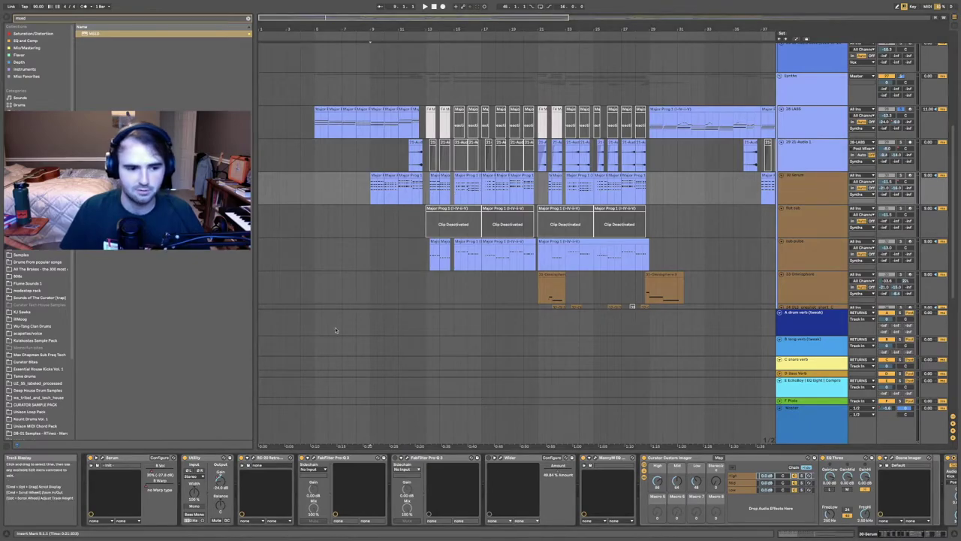
{"action": "left_click", "coordinate": [432, 197]}
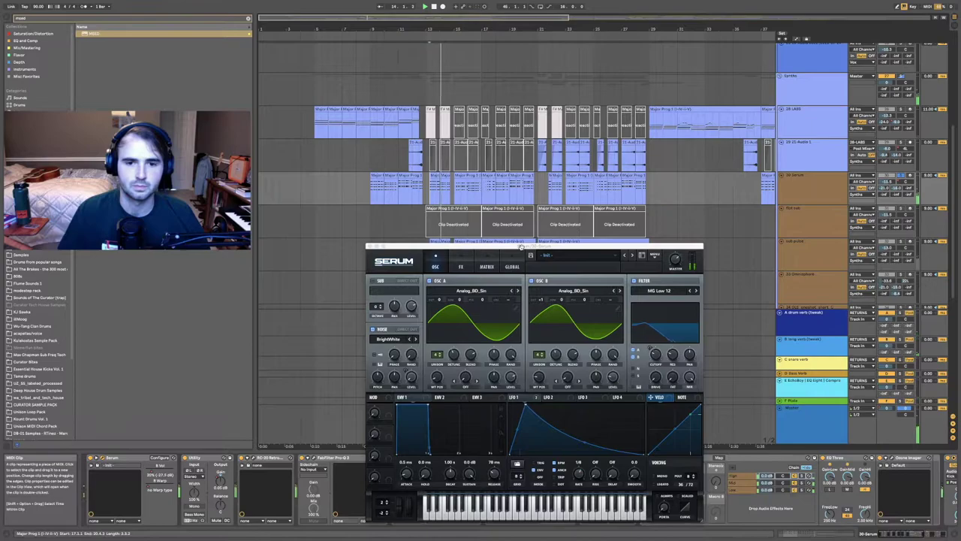
{"action": "left_click_drag", "start_coordinate": [521, 247], "coordinate": [506, 235]}
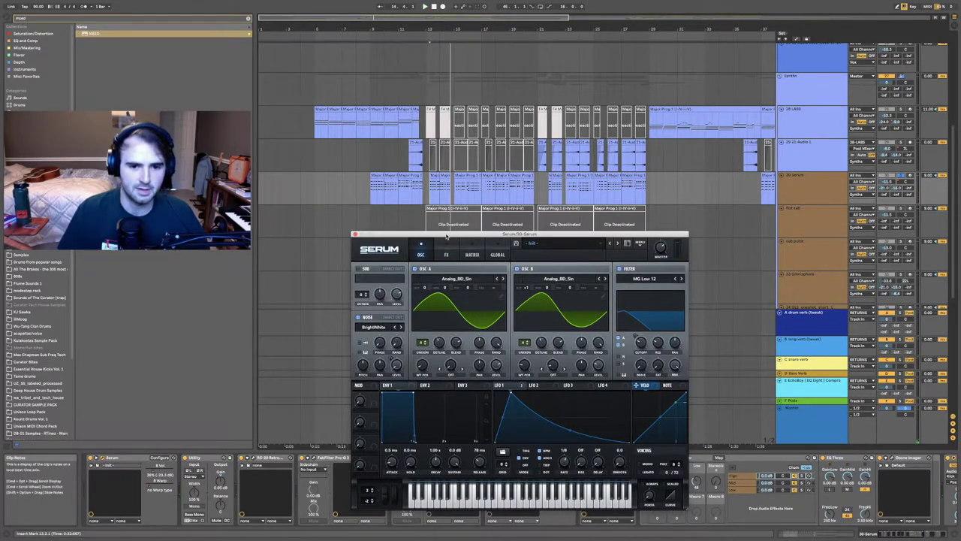
{"action": "left_click_drag", "start_coordinate": [446, 236], "coordinate": [443, 226]}
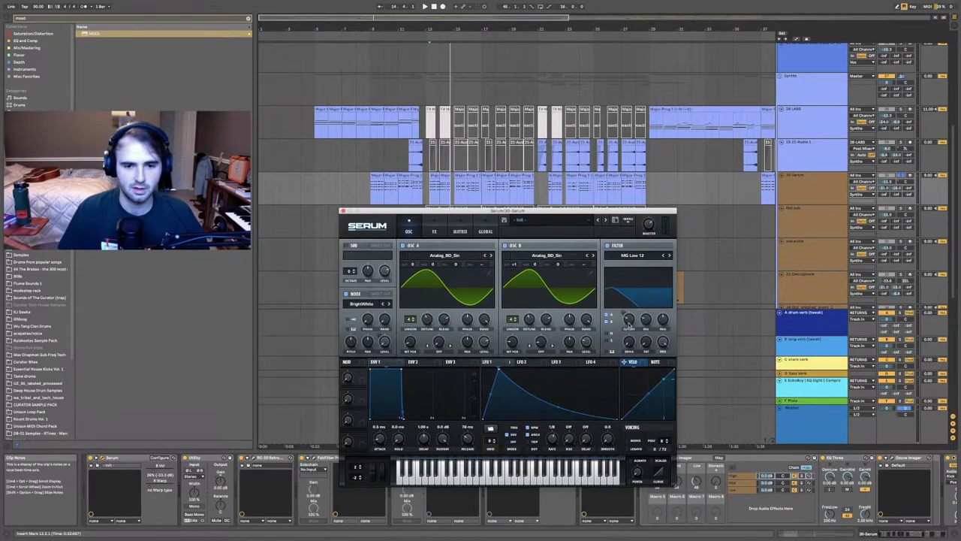
{"action": "left_click_drag", "start_coordinate": [512, 211], "coordinate": [520, 238]}
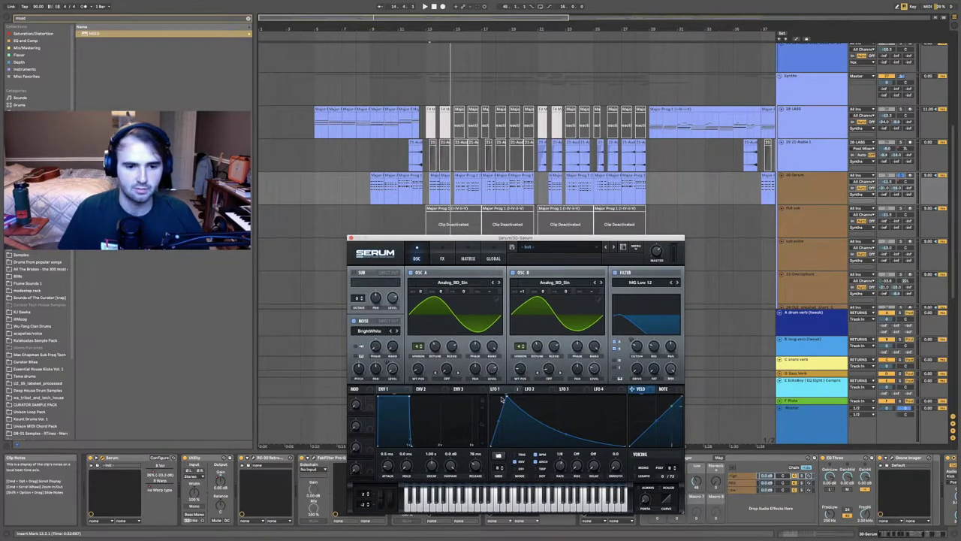
{"action": "left_click", "coordinate": [355, 322]}
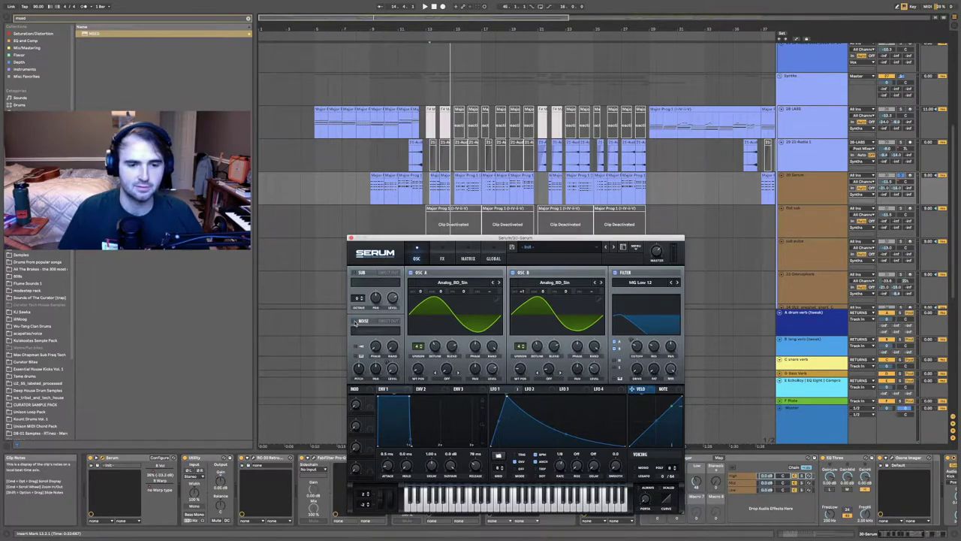
{"action": "left_click", "coordinate": [354, 322]}
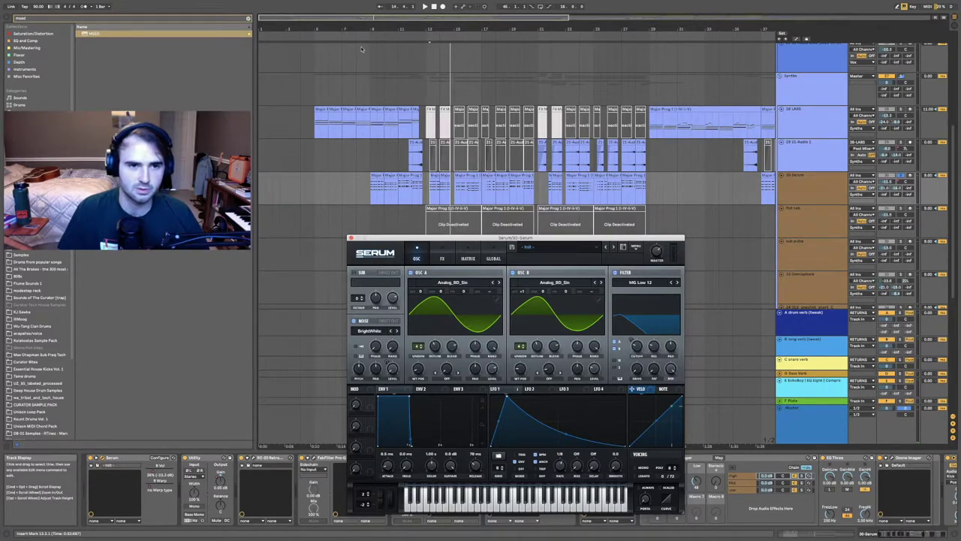
{"action": "left_click_drag", "start_coordinate": [330, 30], "coordinate": [328, 70]}
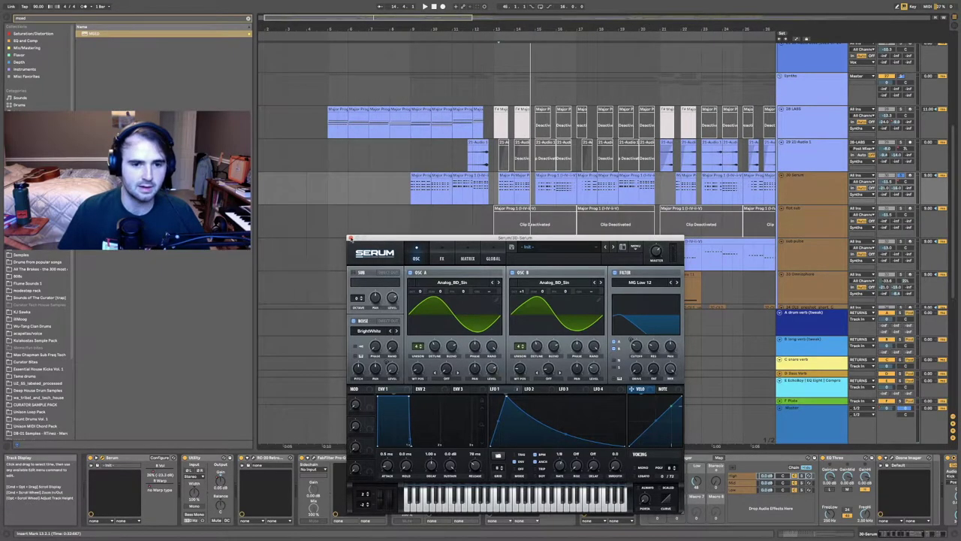
{"action": "left_click", "coordinate": [350, 239]}
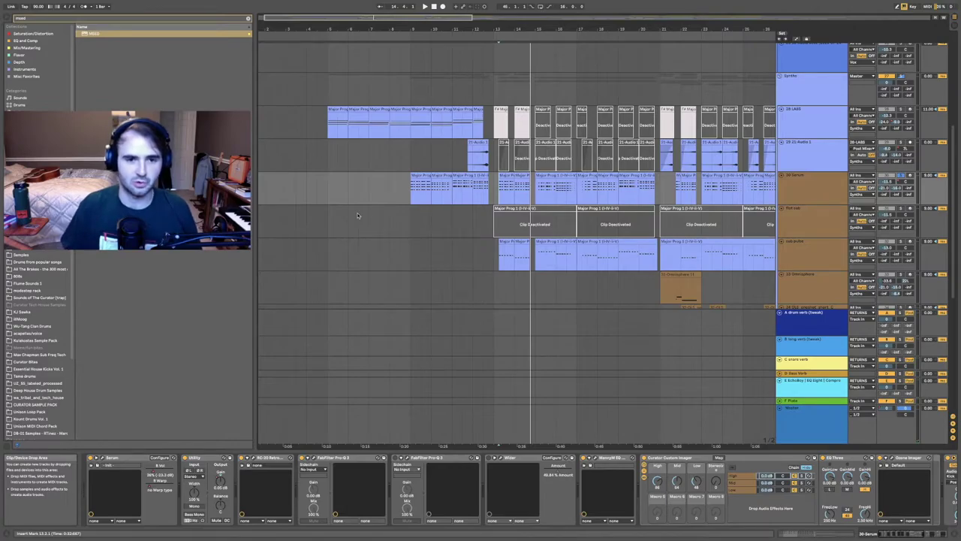
Zoom in on bars 4–10 of the 28 LABS Major Prog 1 chord clips.
{"action": "left_click", "coordinate": [326, 151]}
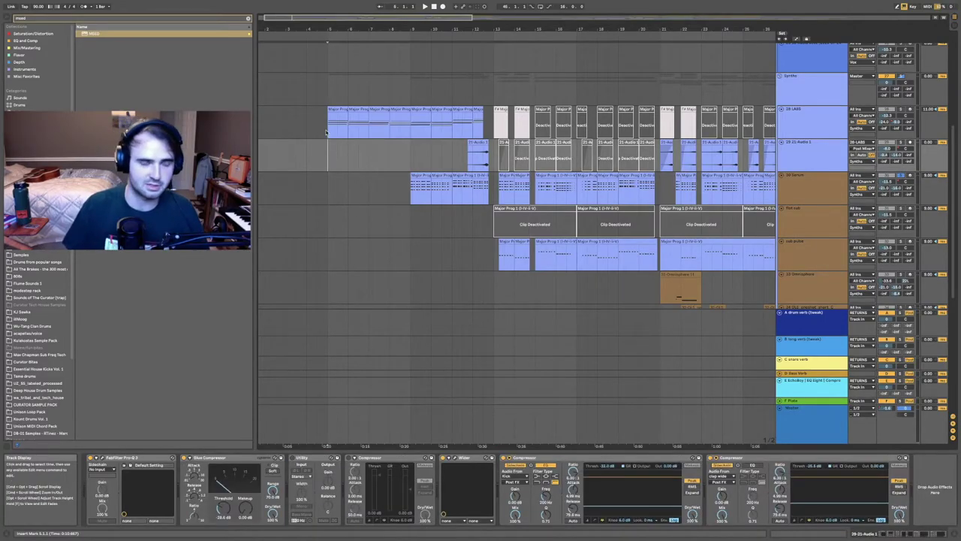
{"action": "key", "text": "plus"}
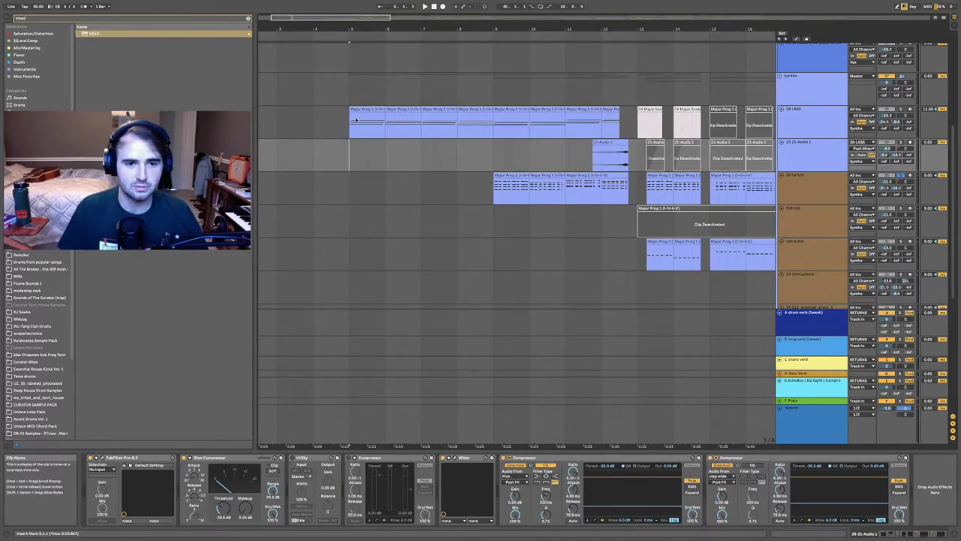
{"action": "left_click_drag", "start_coordinate": [350, 133], "coordinate": [494, 130]}
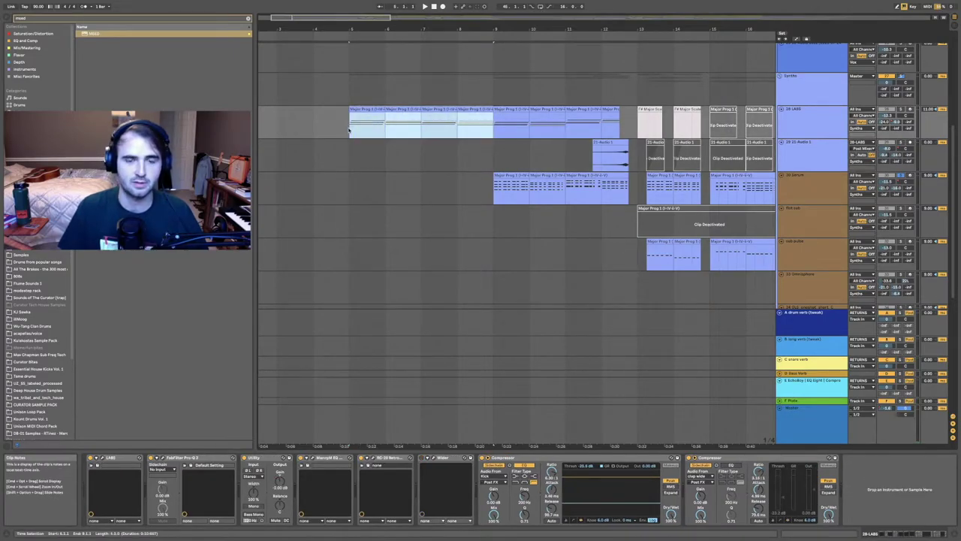
{"action": "left_click_drag", "start_coordinate": [315, 17], "coordinate": [317, 10]}
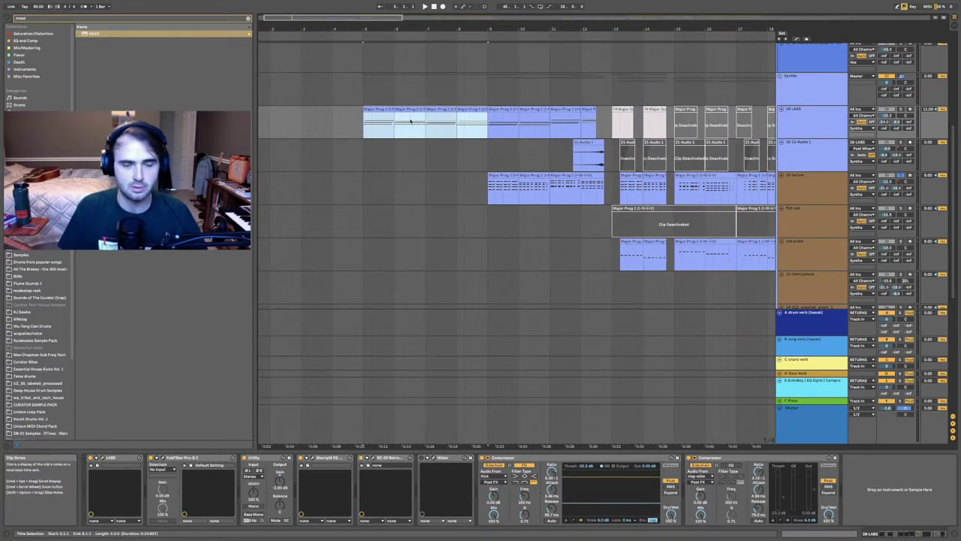
{"action": "left_click_drag", "start_coordinate": [296, 15], "coordinate": [303, 31]}
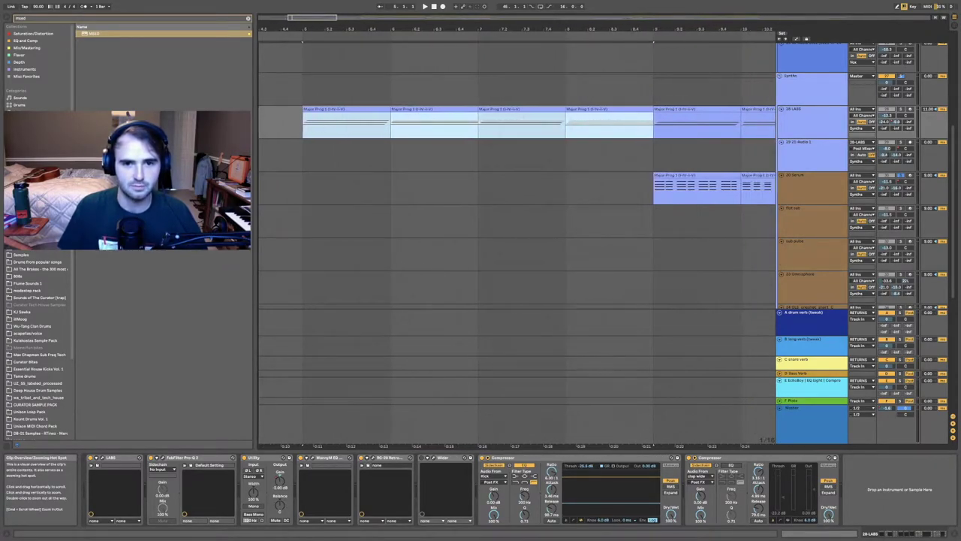
{"action": "left_click_drag", "start_coordinate": [307, 123], "coordinate": [654, 136]}
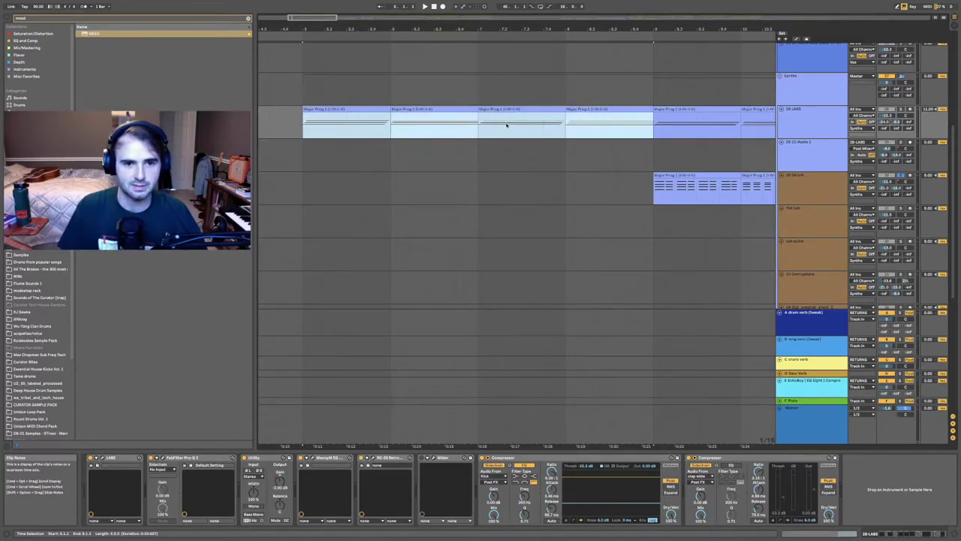
{"action": "left_click", "coordinate": [467, 147]}
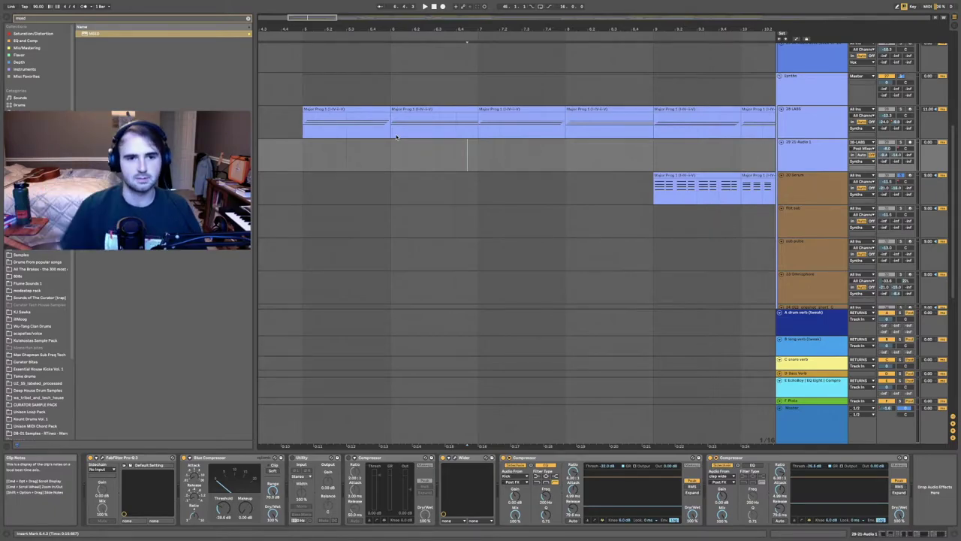
Open the second Major Prog 1 clip, shift its F#3 note up an octave and back, then select the first clips' range.
{"action": "double_click", "coordinate": [409, 110]}
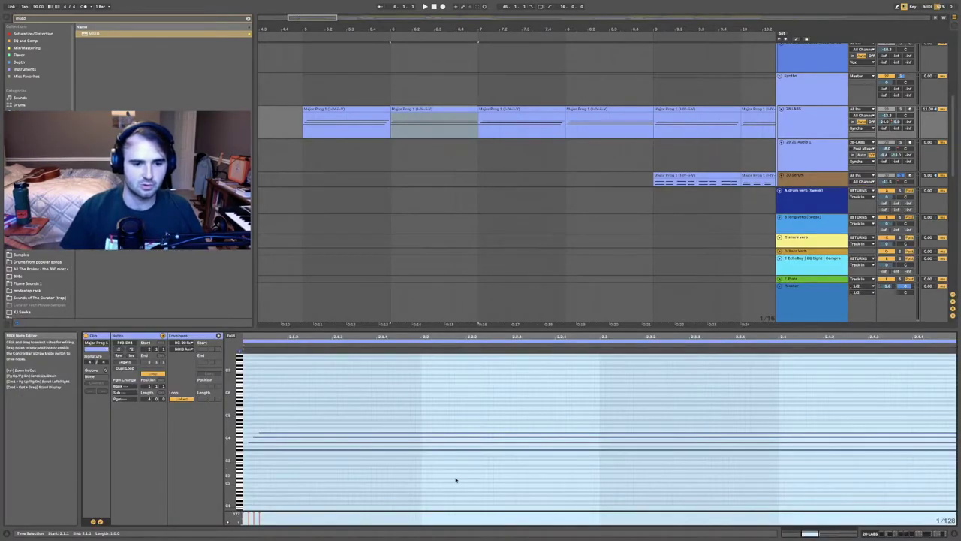
{"action": "left_click_drag", "start_coordinate": [455, 476], "coordinate": [496, 450]}
{"action": "key", "text": "shift+Up"}
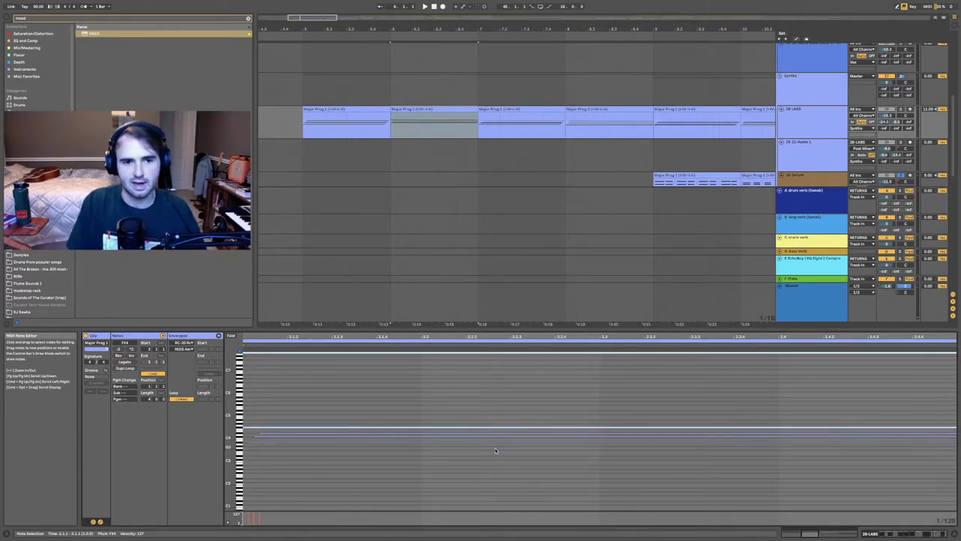
{"action": "key", "text": "shift+Down"}
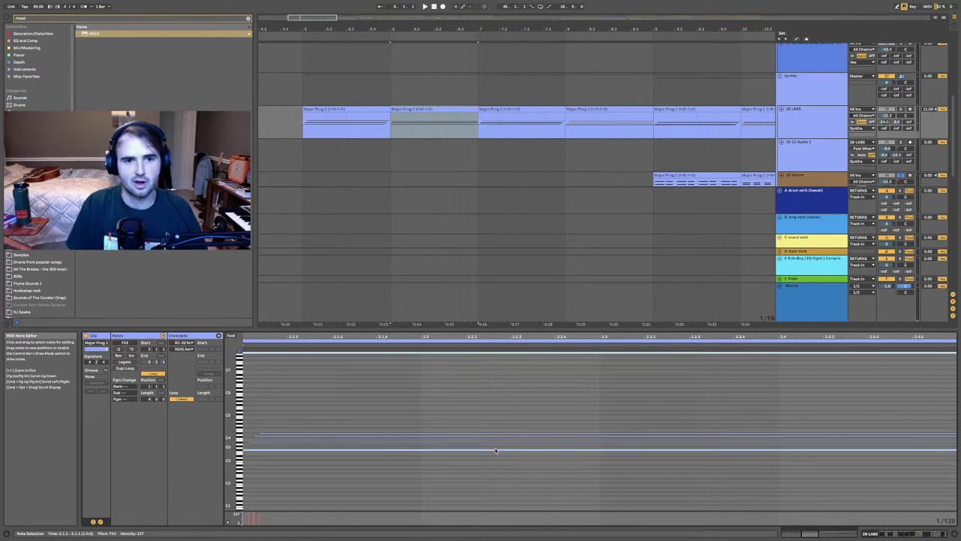
{"action": "left_click_drag", "start_coordinate": [303, 124], "coordinate": [480, 133]}
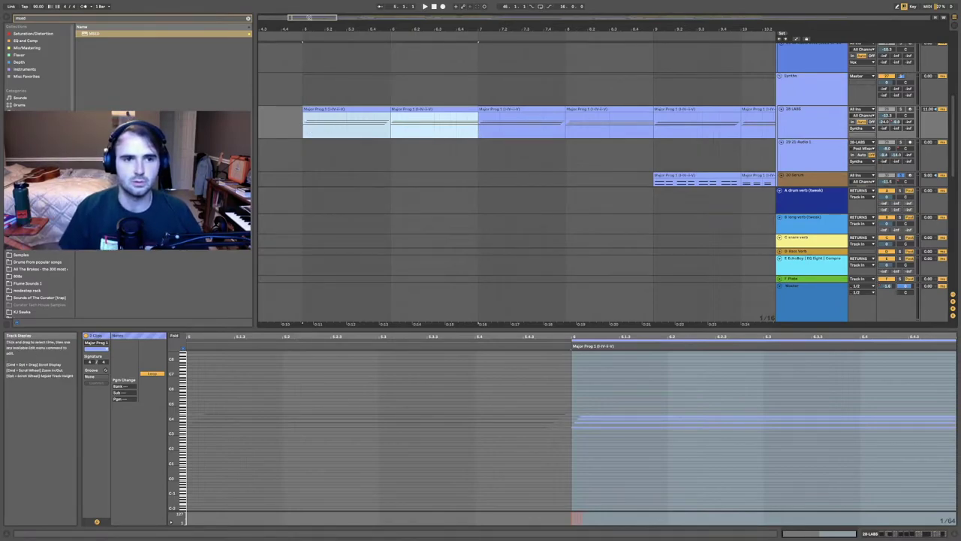
{"action": "scroll", "coordinate": [298, 60], "scroll_direction": "down", "scroll_amount": 4}
Select the LABS Major Prog clip to show its notes in the editor.
{"action": "left_click", "coordinate": [370, 154]}
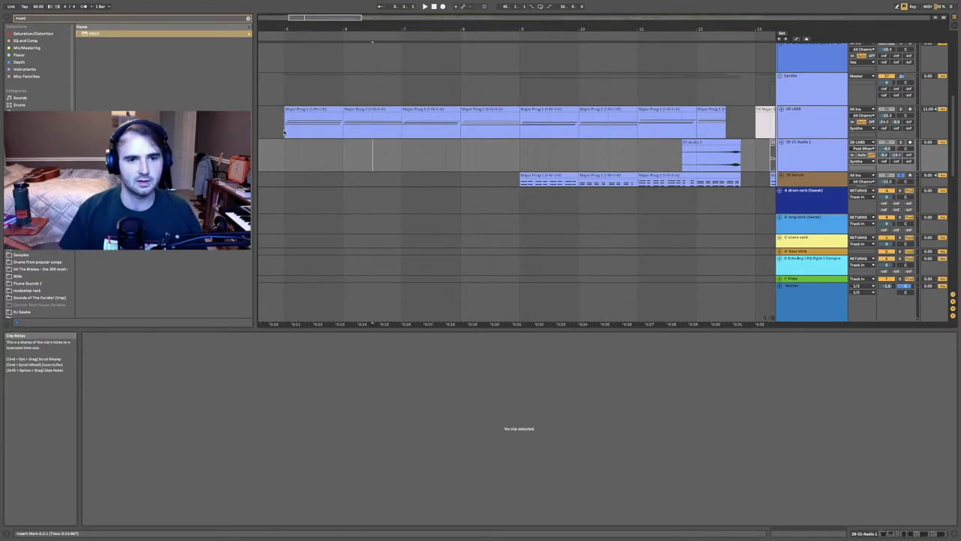
{"action": "left_click_drag", "start_coordinate": [285, 127], "coordinate": [691, 126]}
{"action": "scroll", "coordinate": [480, 140], "scroll_direction": "right", "scroll_amount": 2}
{"action": "left_click_drag", "start_coordinate": [606, 133], "coordinate": [727, 124]}
{"action": "scroll", "coordinate": [687, 124], "scroll_direction": "right", "scroll_amount": 3}
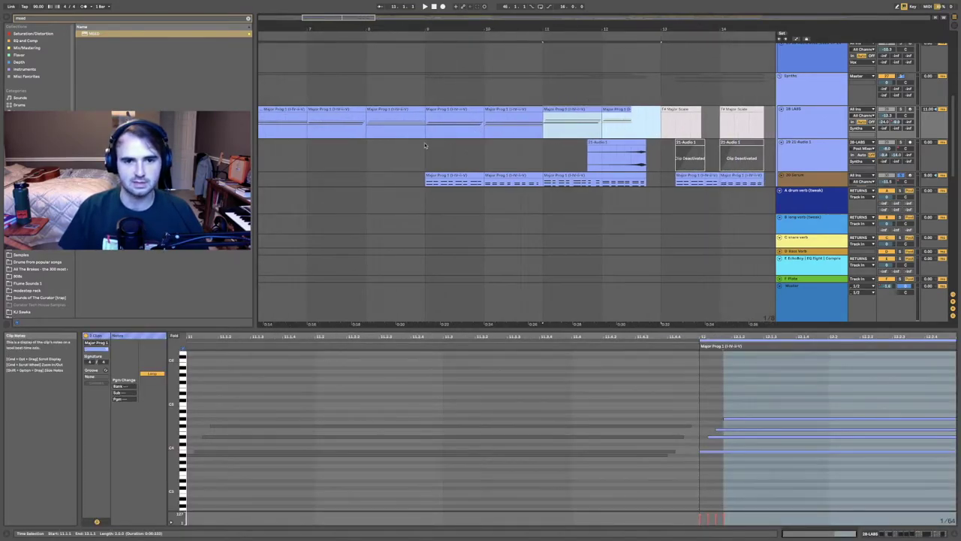
{"action": "scroll", "coordinate": [594, 124], "scroll_direction": "left", "scroll_amount": 4}
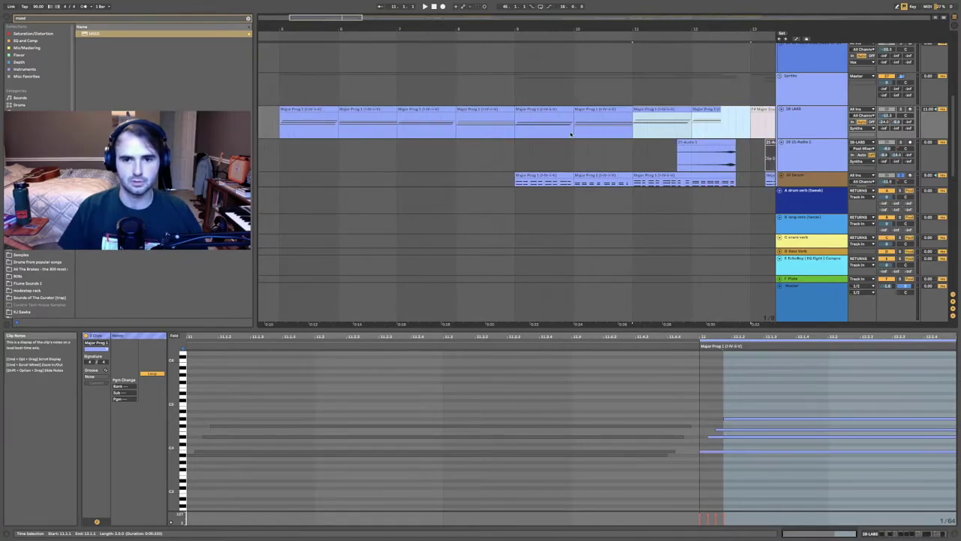
Audition the chords from bars 10, 7 and 11, select bars 11–12.3, and hide the clip detail.
{"action": "left_click", "coordinate": [578, 93]}
{"action": "key", "text": "space"}
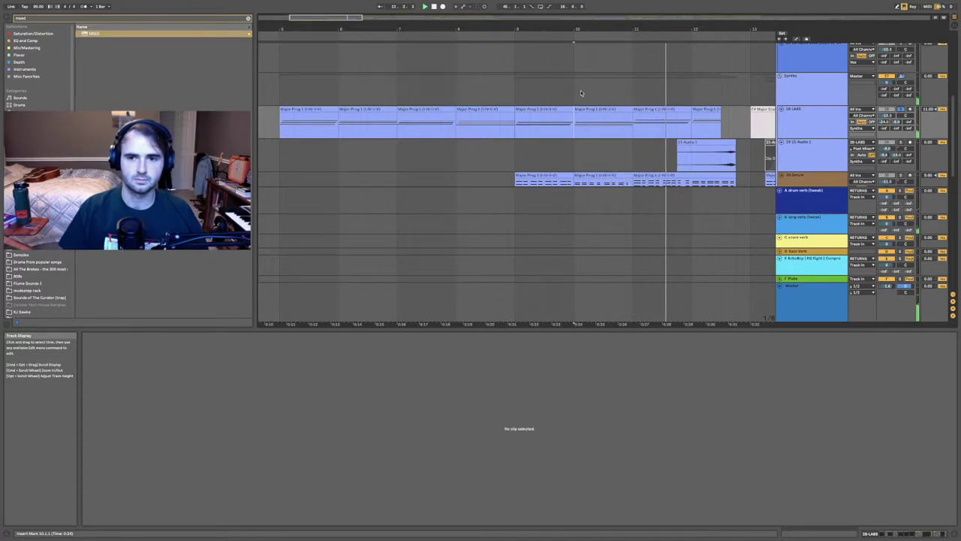
{"action": "left_click", "coordinate": [399, 130]}
{"action": "key", "text": "space"}
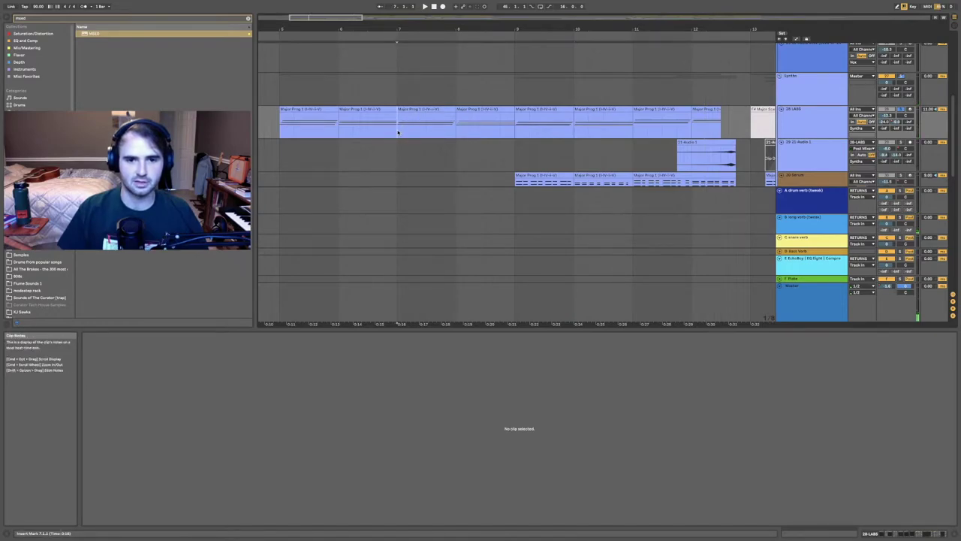
{"action": "key", "text": "space"}
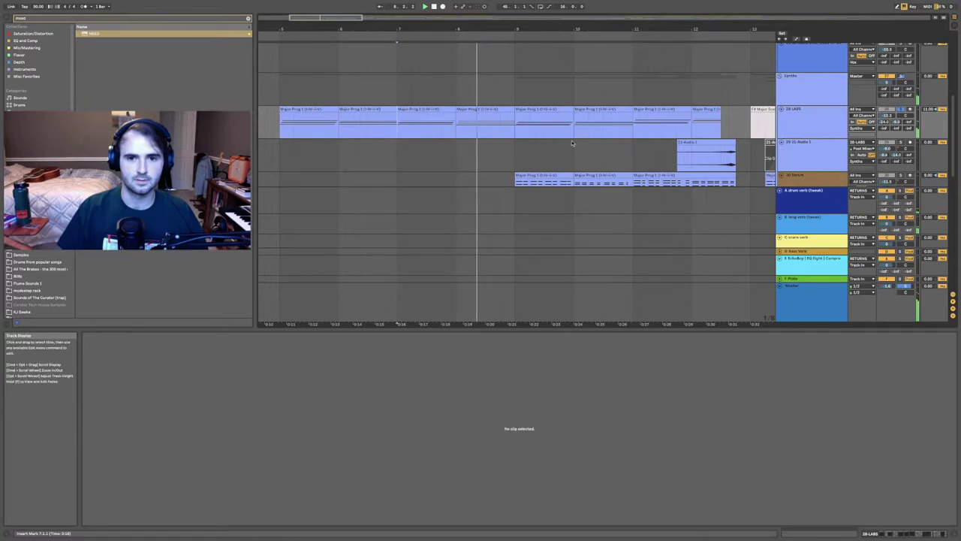
{"action": "left_click", "coordinate": [638, 133]}
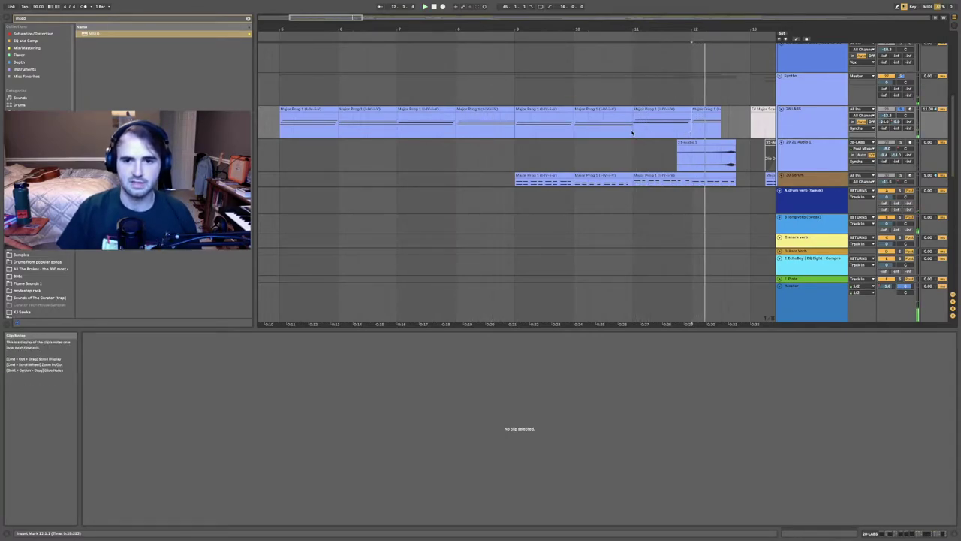
{"action": "left_click_drag", "start_coordinate": [633, 130], "coordinate": [722, 130]}
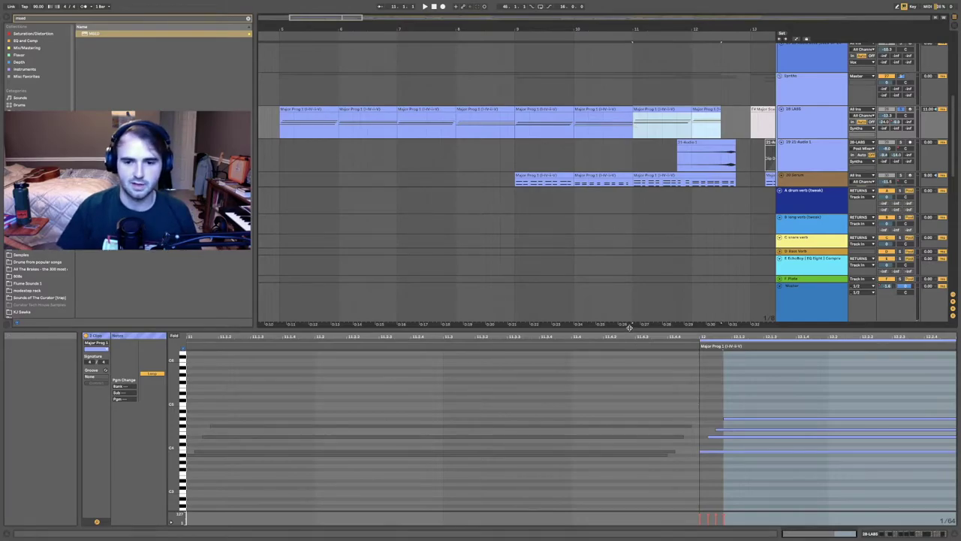
{"action": "key", "text": "super+alt+l"}
Zoom out to bars 7–22 and play the third-track clips from bar 13 to 17.
{"action": "scroll", "coordinate": [402, 162], "scroll_direction": "right", "scroll_amount": 1}
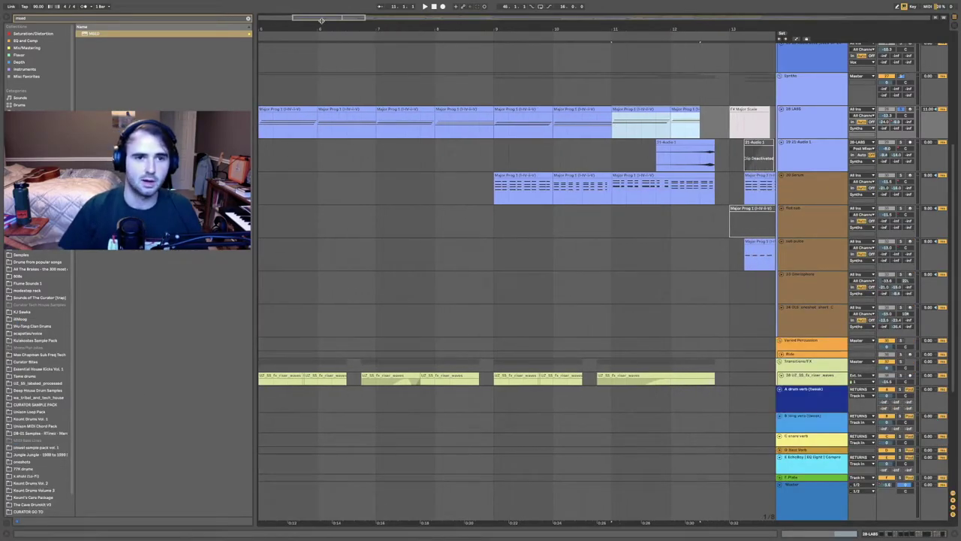
{"action": "left_click_drag", "start_coordinate": [323, 19], "coordinate": [323, 22]}
{"action": "scroll", "coordinate": [448, 185], "scroll_direction": "down", "scroll_amount": 3}
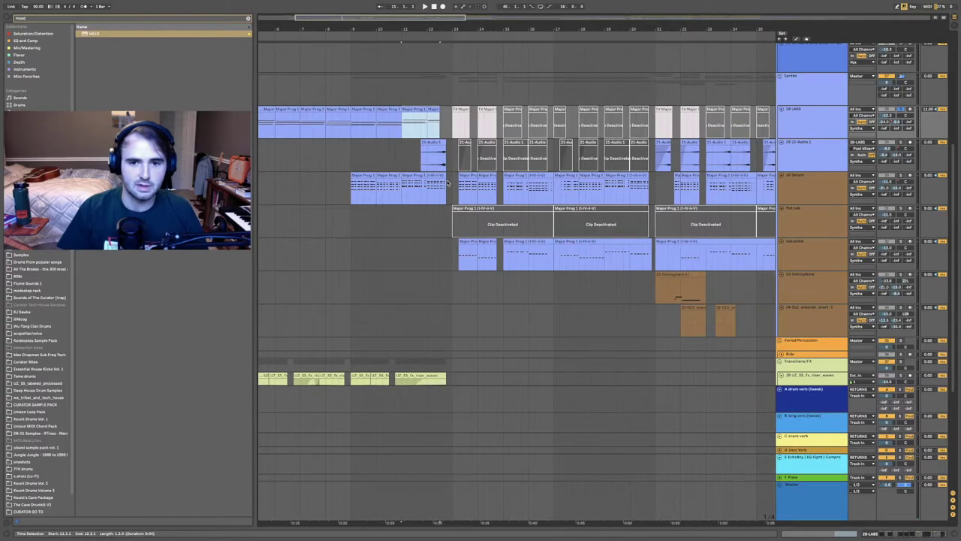
{"action": "left_click_drag", "start_coordinate": [460, 197], "coordinate": [553, 197]}
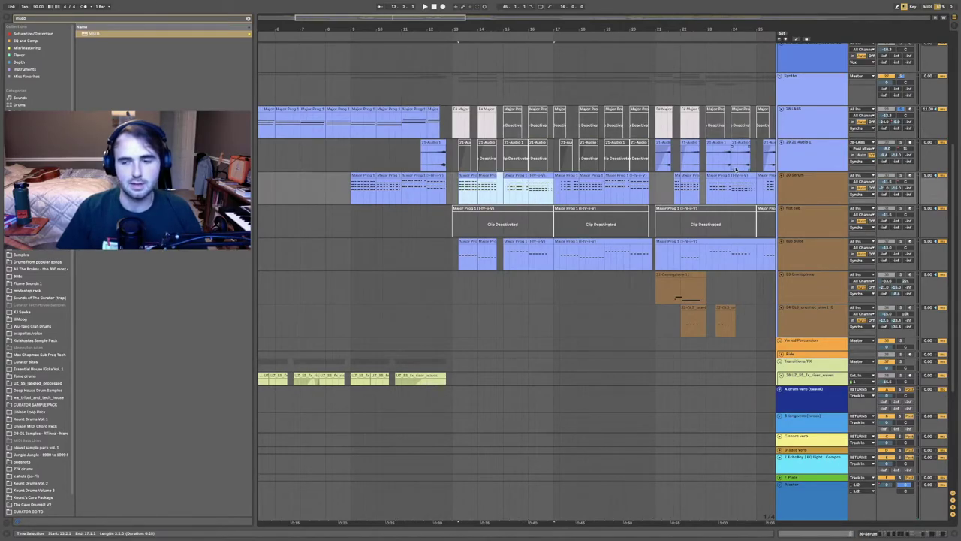
{"action": "key", "text": "space"}
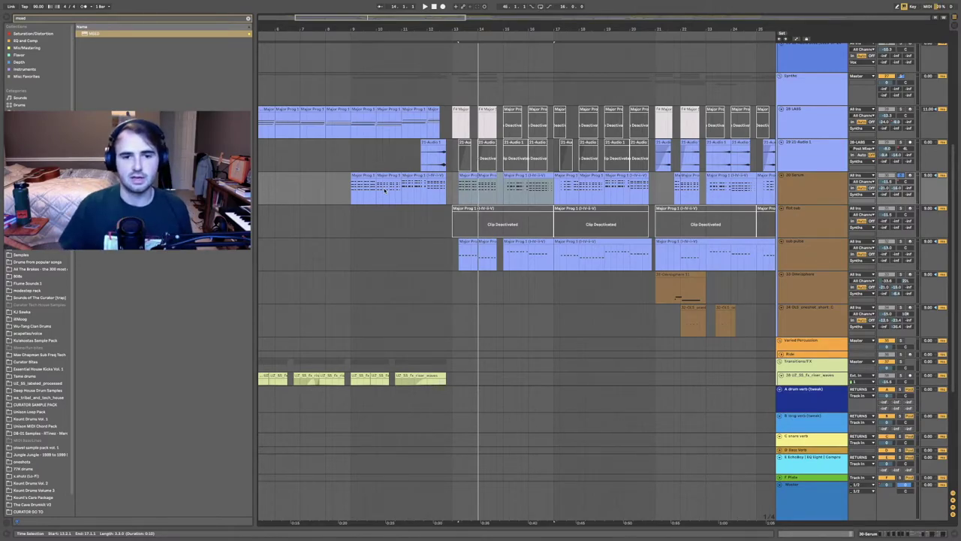
Inspect the small bar-13 clip in an enlarged editor, collapse it, and set the insert mark at bar 13.
{"action": "double_click", "coordinate": [471, 177]}
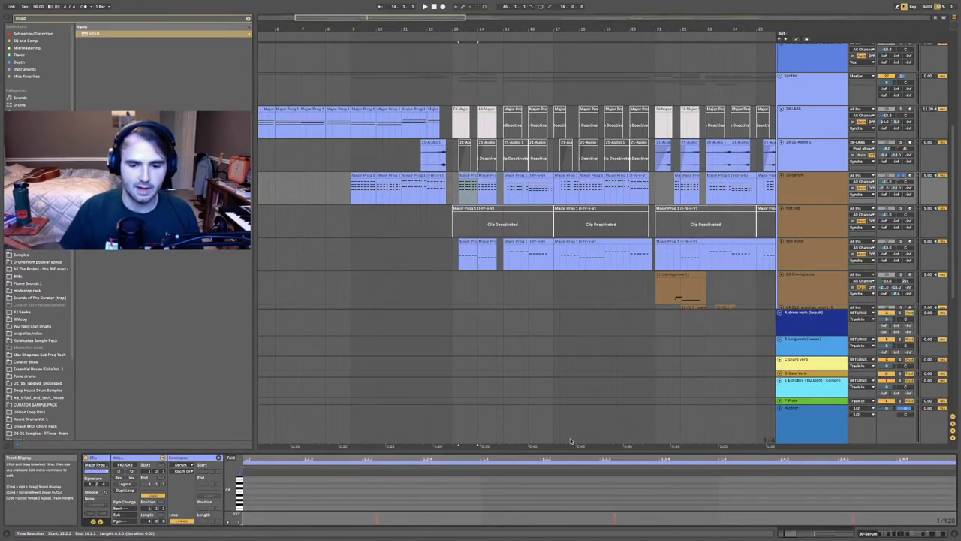
{"action": "left_click_drag", "start_coordinate": [571, 447], "coordinate": [567, 339]}
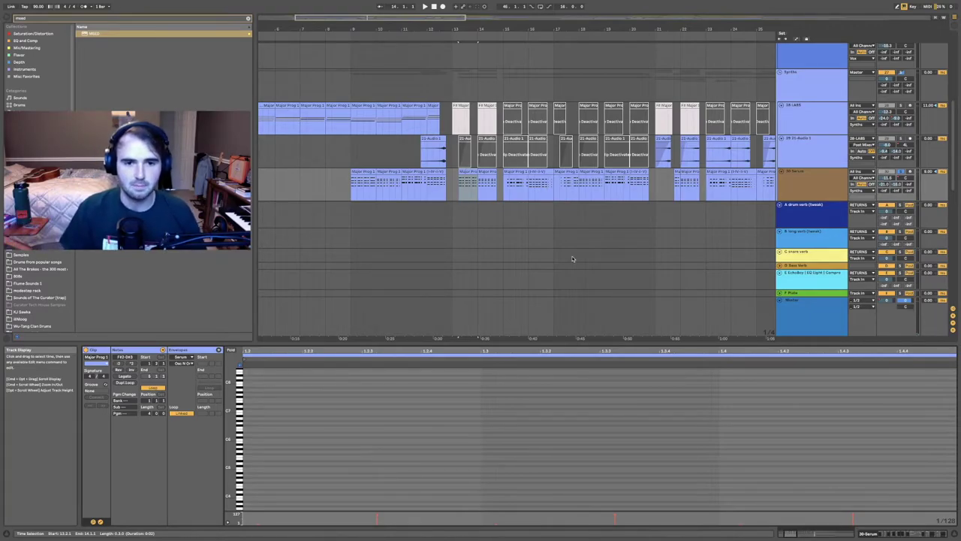
{"action": "left_click_drag", "start_coordinate": [571, 343], "coordinate": [595, 539]}
{"action": "scroll", "coordinate": [529, 308], "scroll_direction": "up", "scroll_amount": 2}
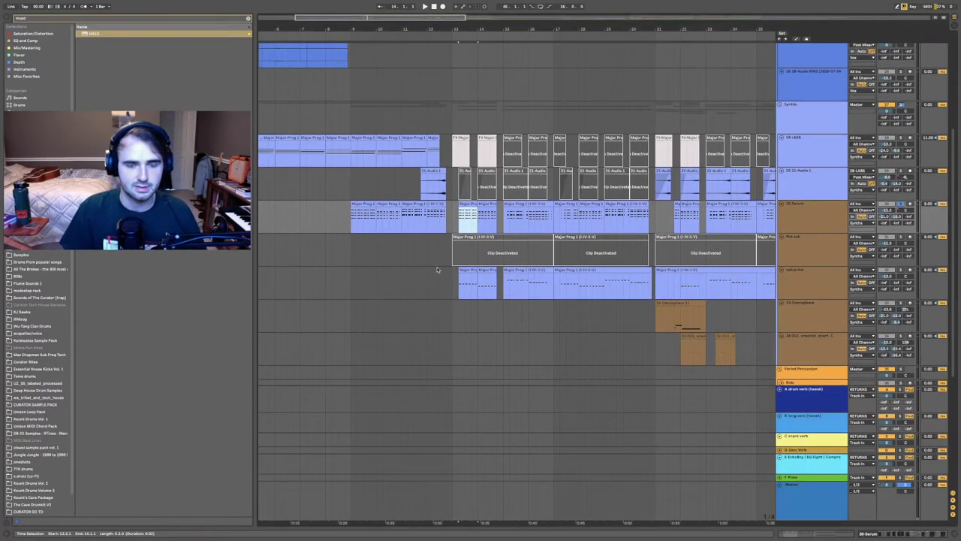
{"action": "left_click", "coordinate": [452, 221]}
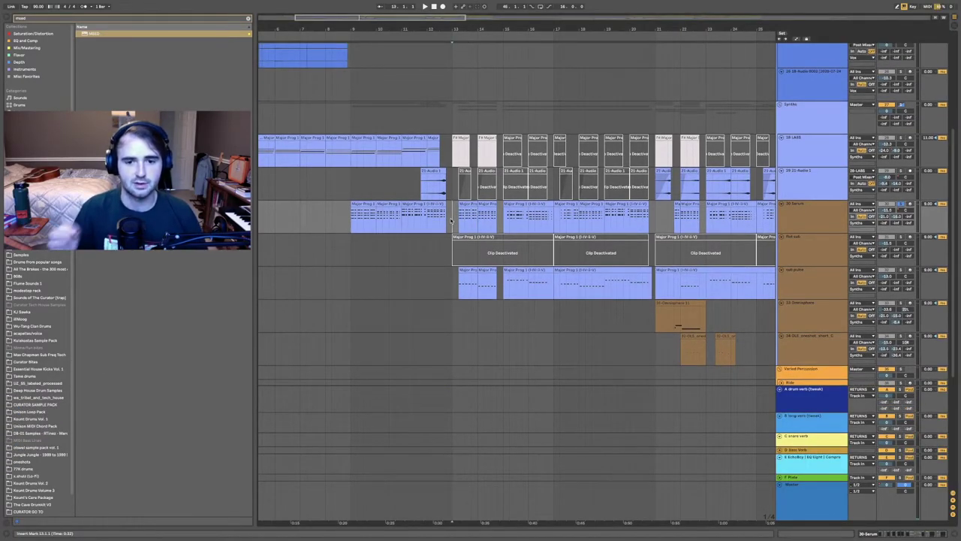
Open the Serum clip in an enlarged note editor and move its first chord to the clip start.
{"action": "double_click", "coordinate": [471, 212]}
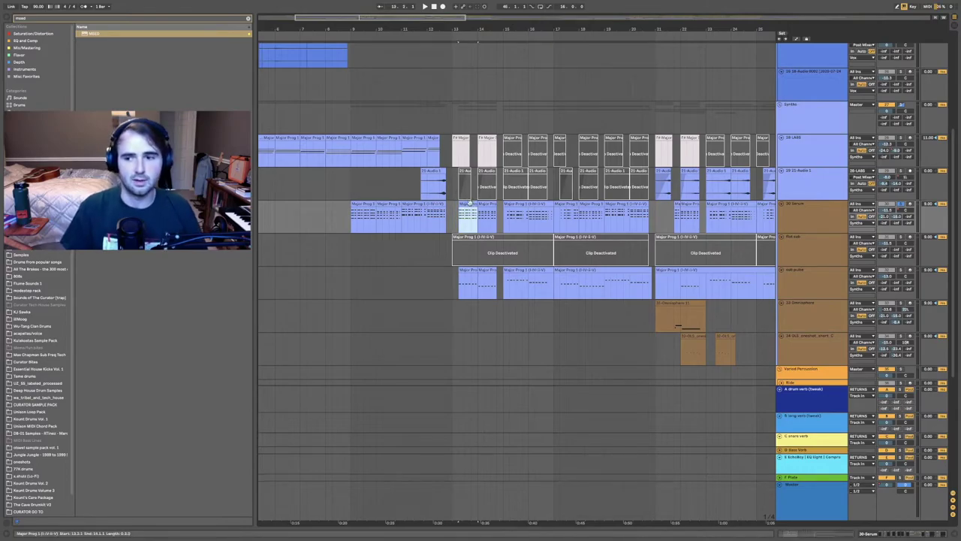
{"action": "left_click_drag", "start_coordinate": [556, 455], "coordinate": [530, 235]}
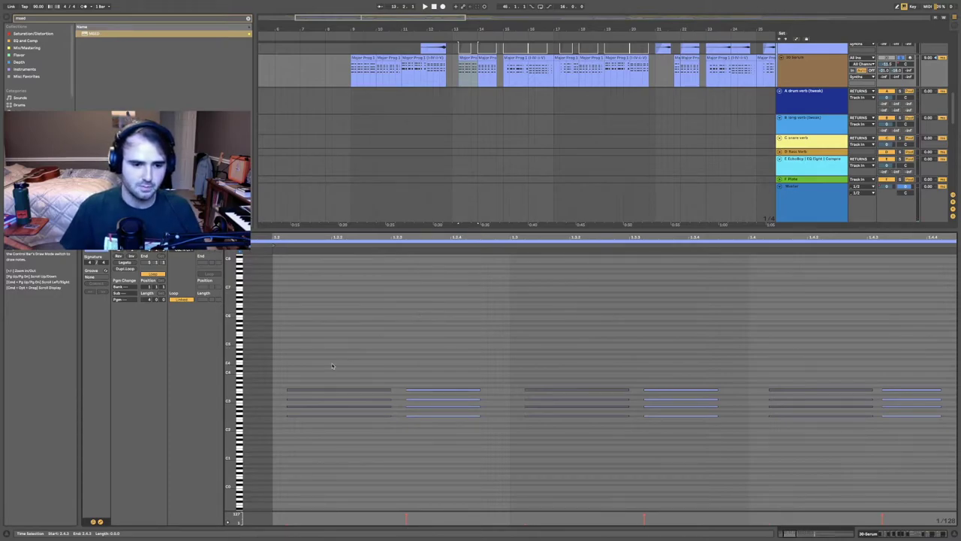
{"action": "left_click_drag", "start_coordinate": [333, 365], "coordinate": [349, 429]}
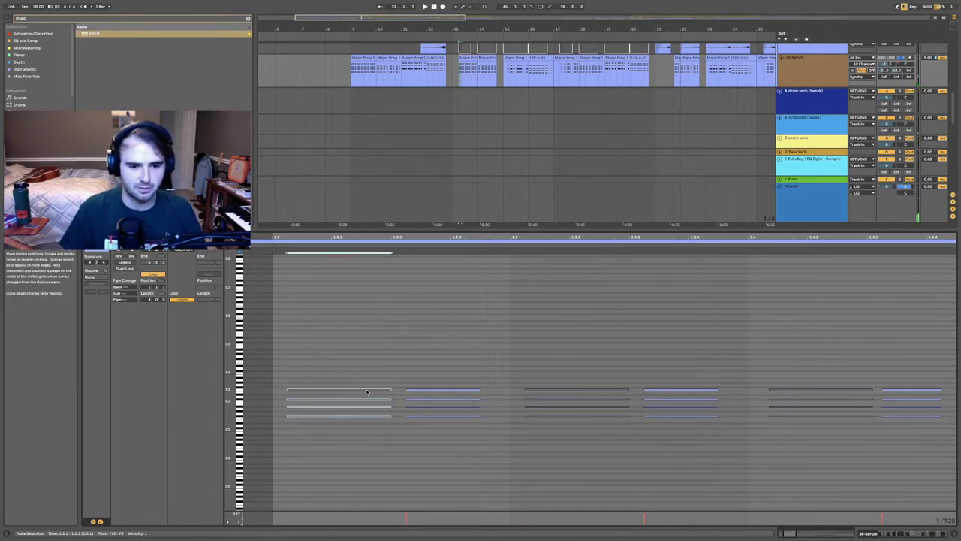
{"action": "left_click_drag", "start_coordinate": [367, 391], "coordinate": [351, 391]}
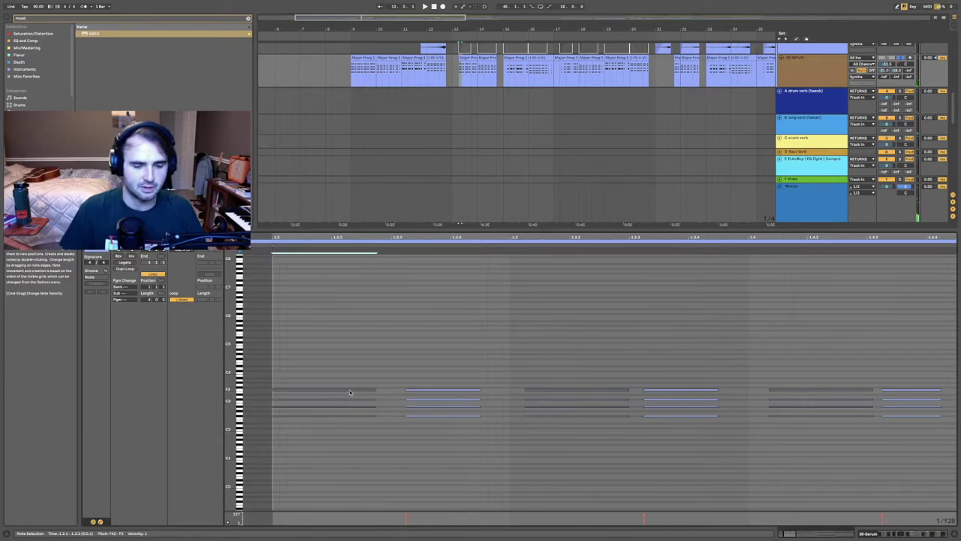
Select the second chord's notes, undo the first-chord move, and browse the groove presets.
{"action": "left_click", "coordinate": [308, 372]}
{"action": "left_click_drag", "start_coordinate": [308, 371], "coordinate": [331, 442]}
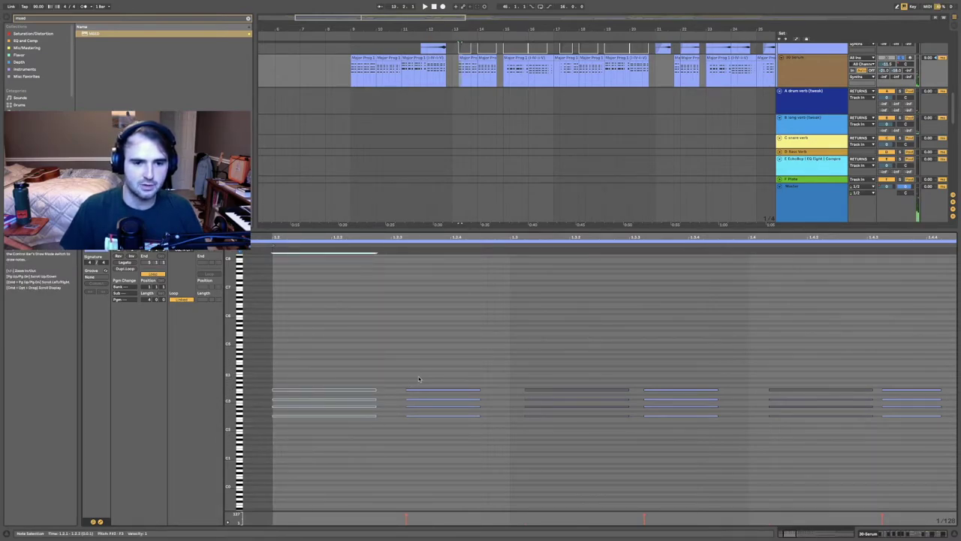
{"action": "left_click_drag", "start_coordinate": [419, 377], "coordinate": [453, 474]}
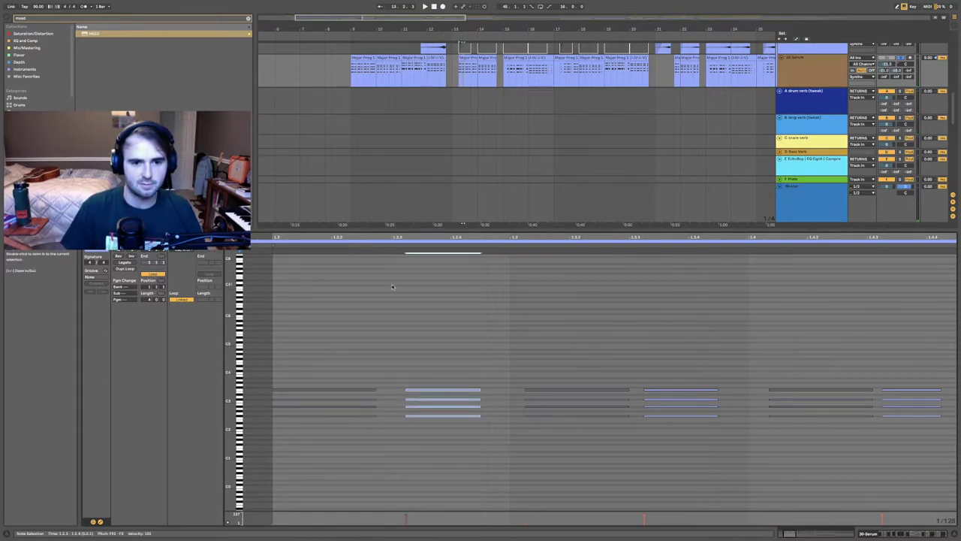
{"action": "left_click_drag", "start_coordinate": [394, 392], "coordinate": [404, 411]}
{"action": "key", "text": "super+z"}
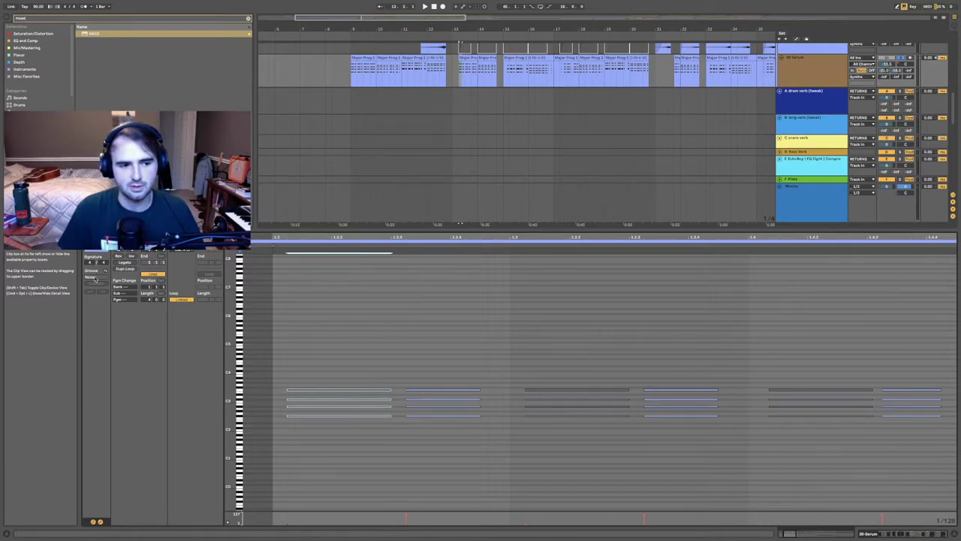
{"action": "left_click", "coordinate": [105, 271]}
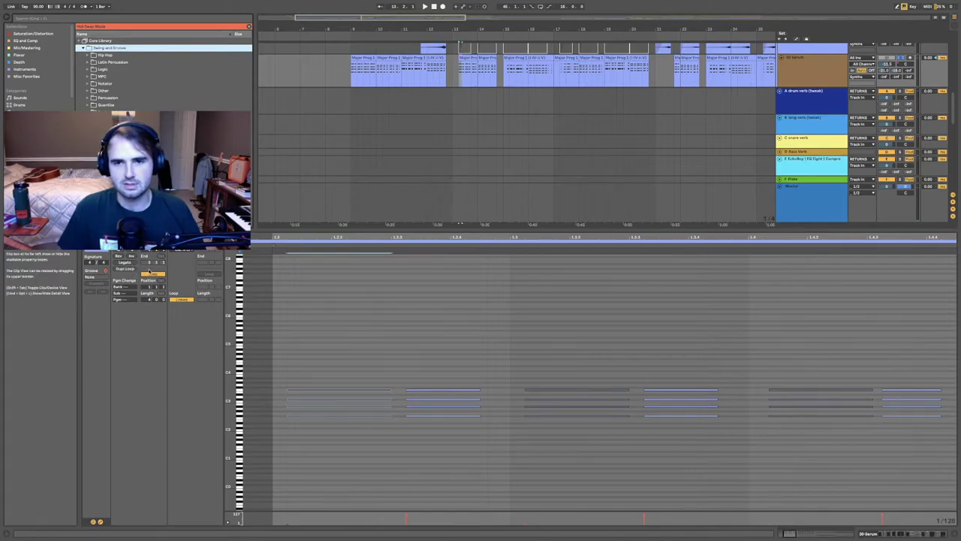
Place the insert point at 1.3.3 and mark the first chord's notes and time ranges around it.
{"action": "left_click", "coordinate": [403, 310]}
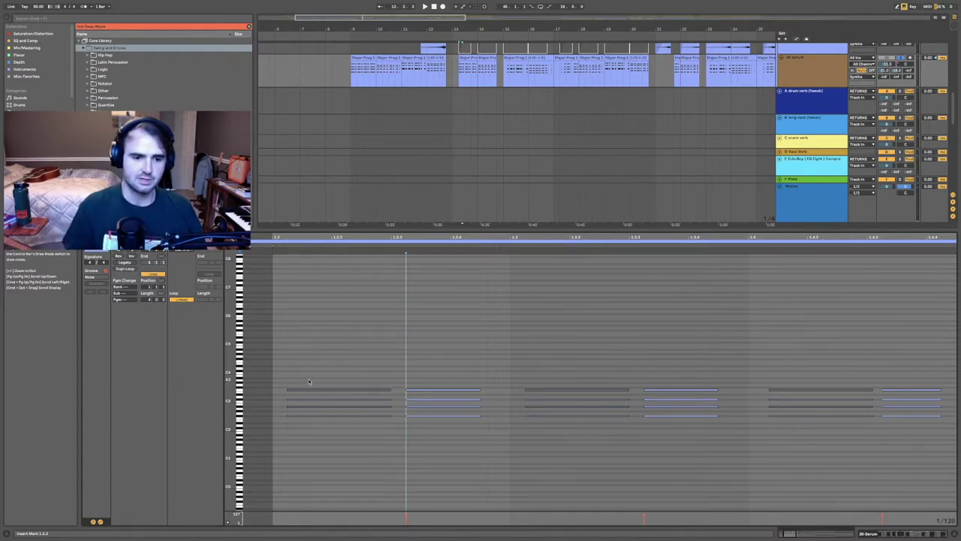
{"action": "left_click_drag", "start_coordinate": [309, 381], "coordinate": [312, 419]}
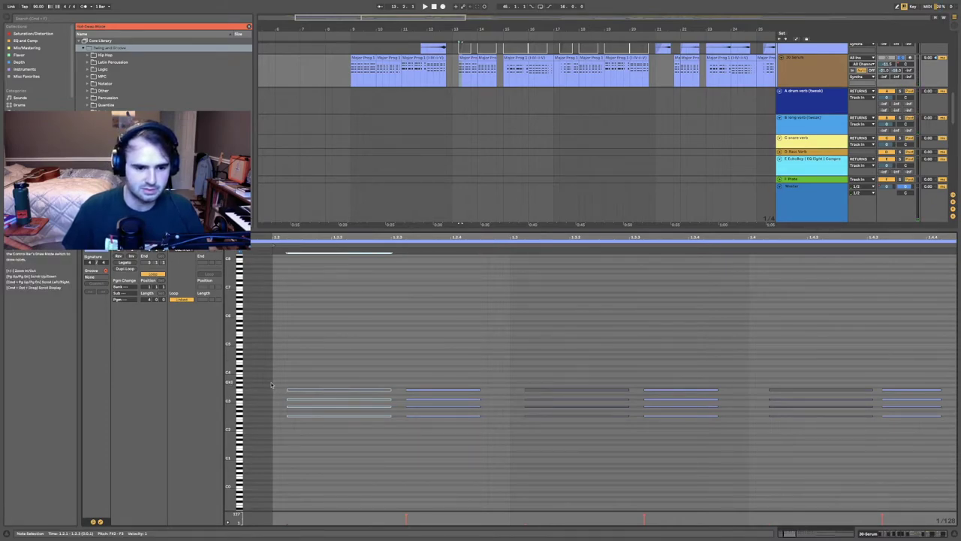
{"action": "left_click_drag", "start_coordinate": [272, 384], "coordinate": [283, 426]}
{"action": "left_click_drag", "start_coordinate": [394, 385], "coordinate": [405, 449]}
{"action": "scroll", "coordinate": [486, 349], "scroll_direction": "right", "scroll_amount": 5}
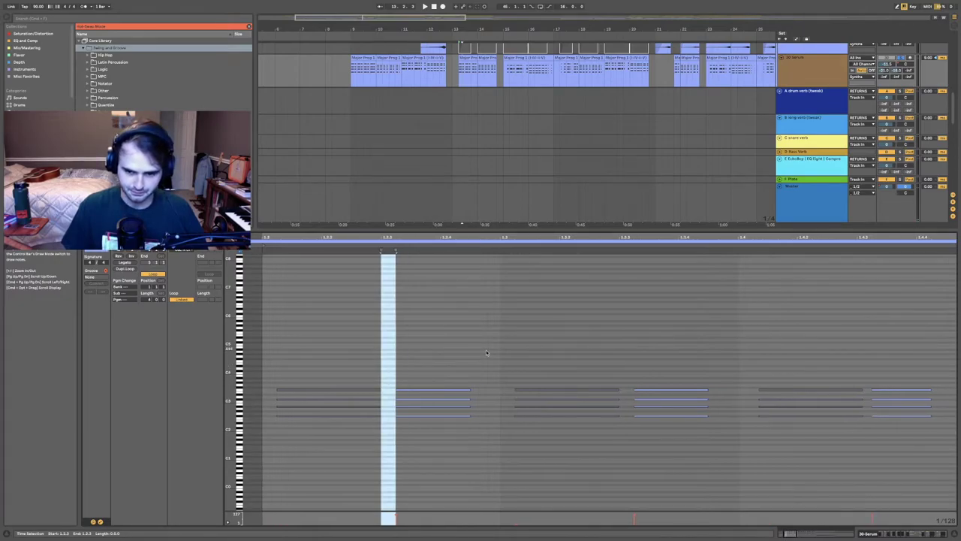
{"action": "scroll", "coordinate": [608, 371], "scroll_direction": "right", "scroll_amount": 2}
{"action": "scroll", "coordinate": [607, 370], "scroll_direction": "left", "scroll_amount": 4}
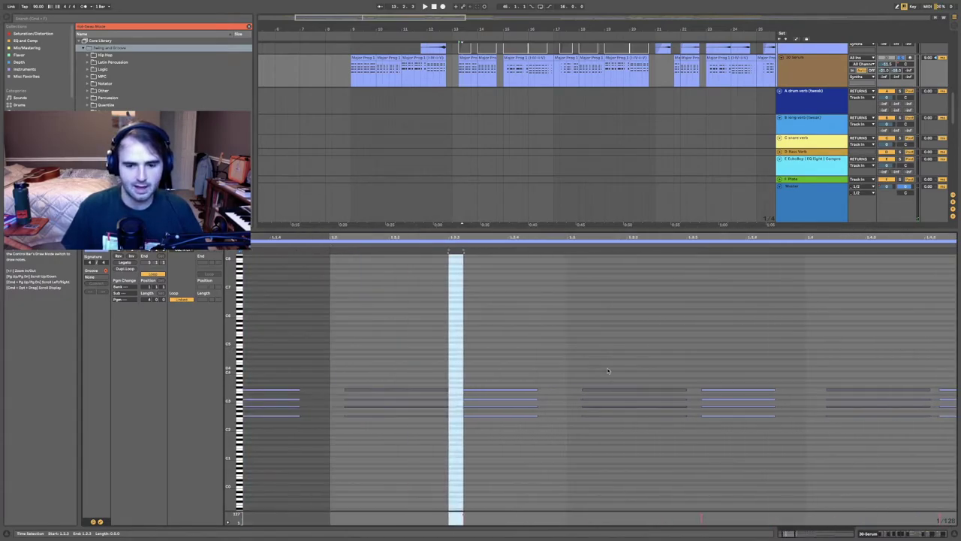
{"action": "scroll", "coordinate": [608, 370], "scroll_direction": "right", "scroll_amount": 6}
{"action": "scroll", "coordinate": [608, 370], "scroll_direction": "right", "scroll_amount": 1}
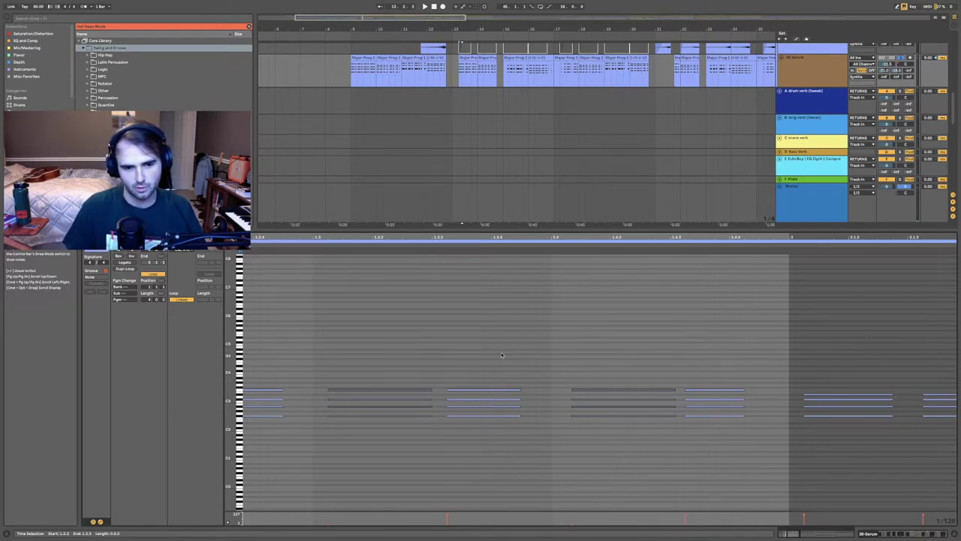
{"action": "scroll", "coordinate": [398, 360], "scroll_direction": "left", "scroll_amount": 3}
{"action": "scroll", "coordinate": [392, 358], "scroll_direction": "left", "scroll_amount": 2}
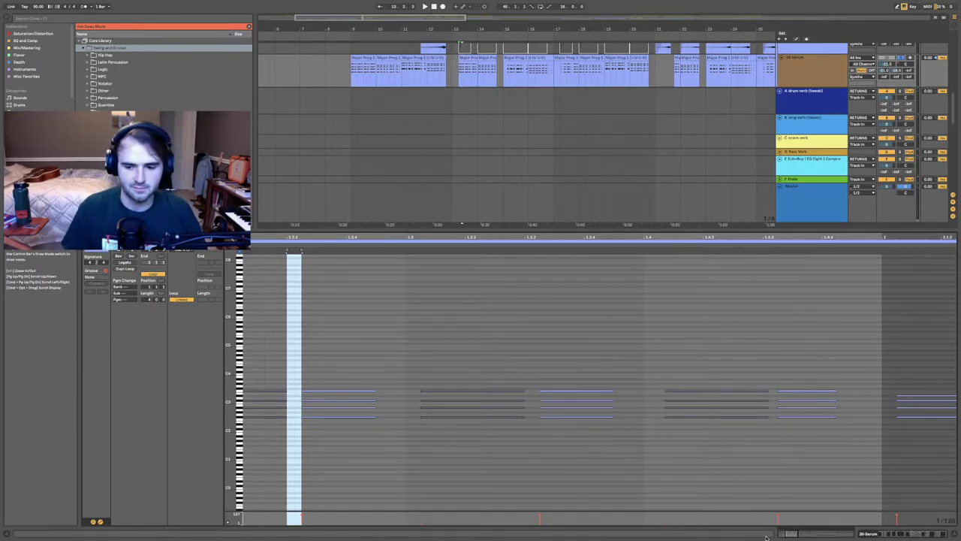
Zoom out the piano roll, select one chord's four stacked notes, and leave the groove browser.
{"action": "left_click_drag", "start_coordinate": [793, 533], "coordinate": [557, 501]}
{"action": "left_click_drag", "start_coordinate": [339, 384], "coordinate": [350, 428]}
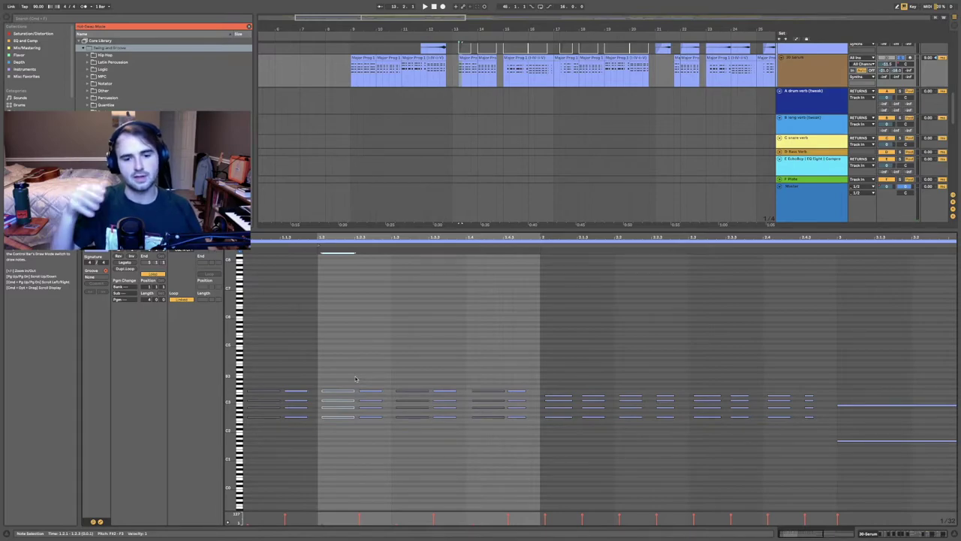
{"action": "left_click", "coordinate": [357, 378]}
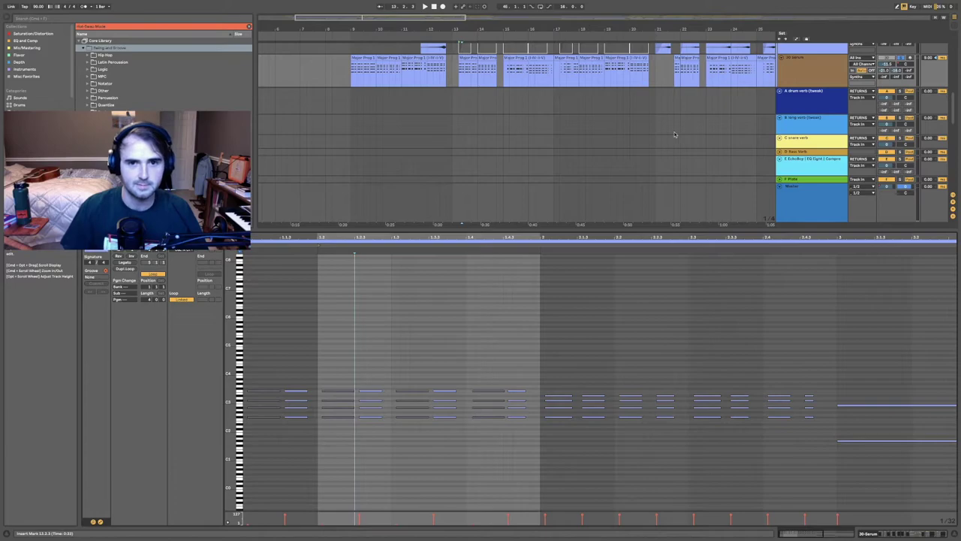
{"action": "left_click", "coordinate": [573, 118]}
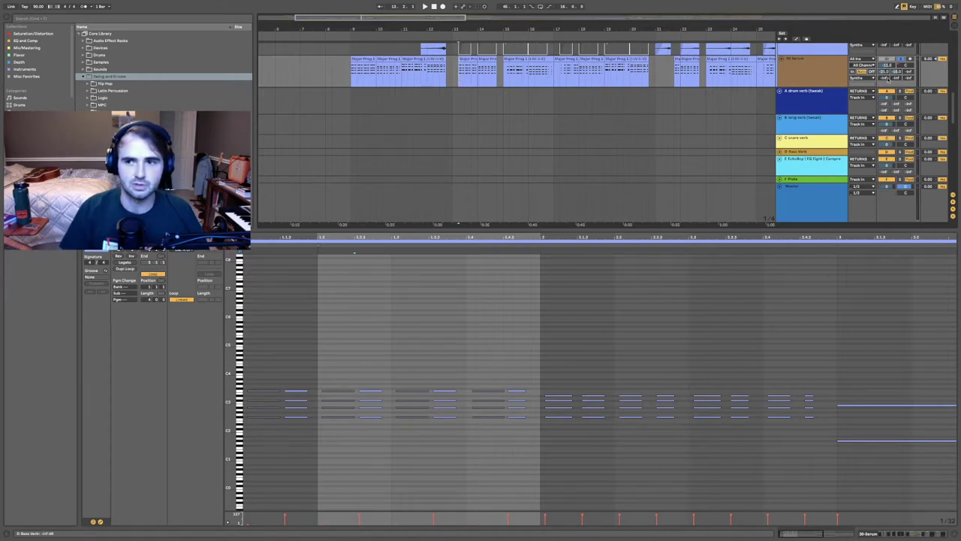
Play the chord progression, then replay it from a start point inside the chords.
{"action": "left_click", "coordinate": [537, 67]}
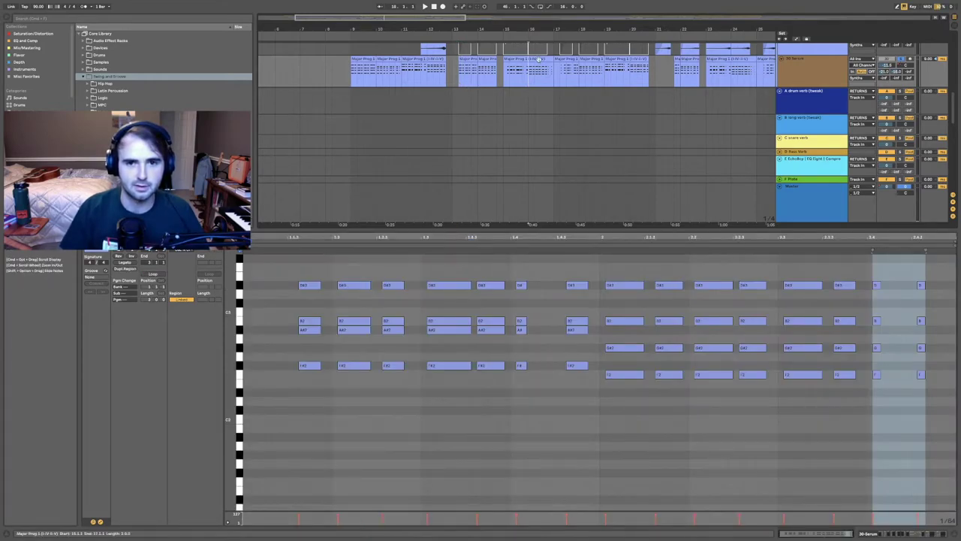
{"action": "key", "text": "space"}
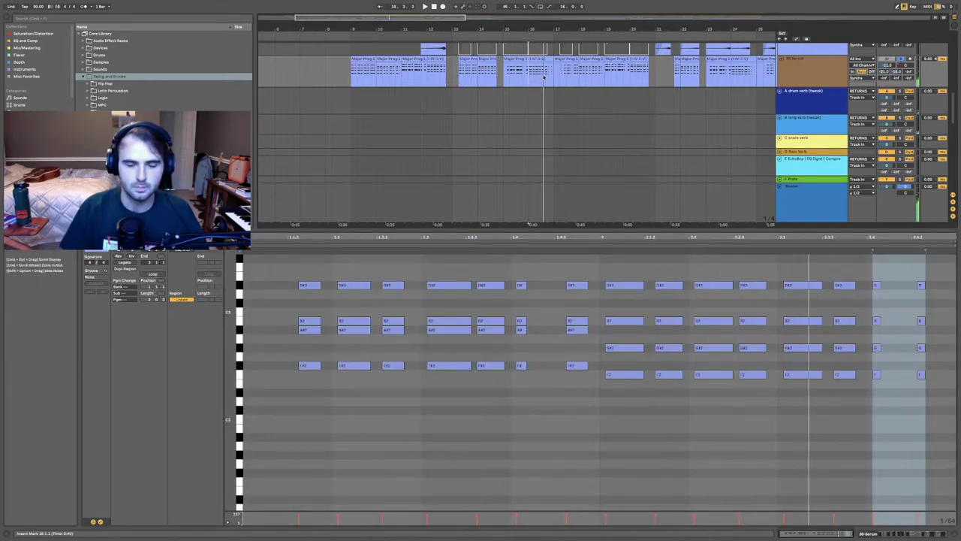
{"action": "left_click", "coordinate": [505, 83]}
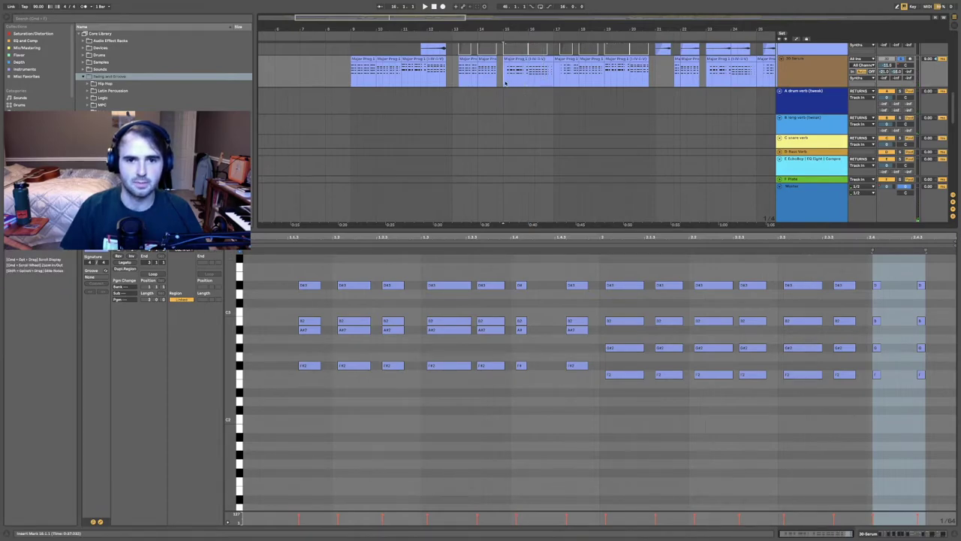
{"action": "key", "text": "space"}
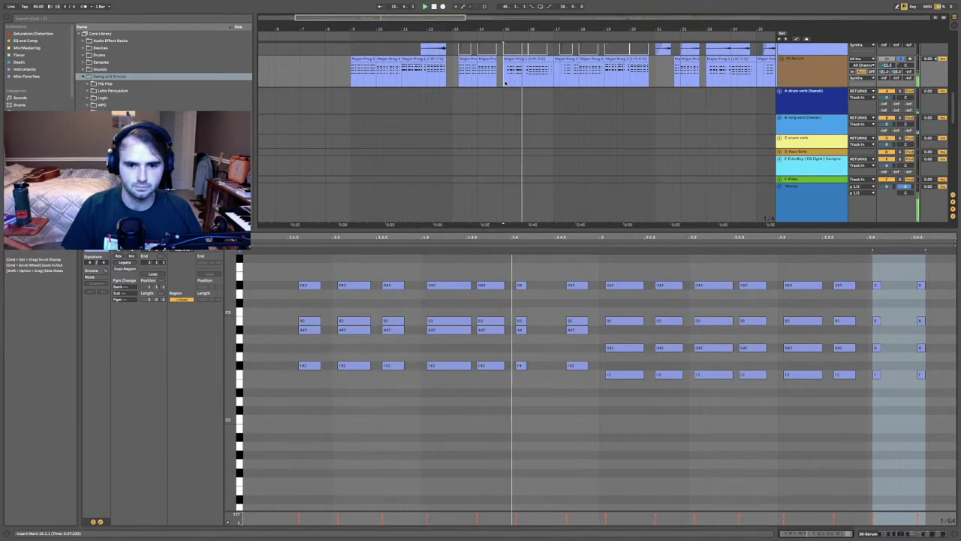
{"action": "left_click", "coordinate": [466, 114]}
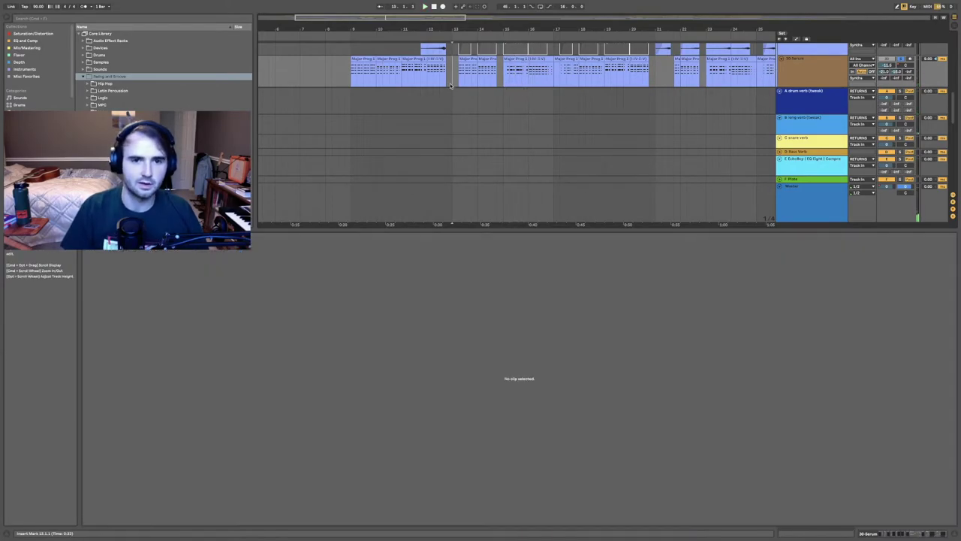
Enlarge the arrangement and select bars 13 to 17 of the chord track.
{"action": "left_click_drag", "start_coordinate": [598, 235], "coordinate": [612, 426]}
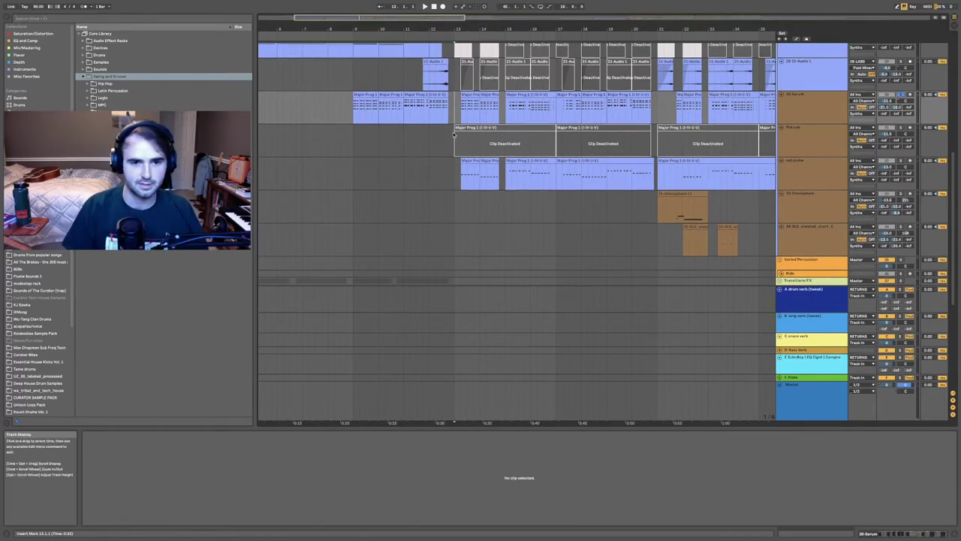
{"action": "scroll", "coordinate": [443, 124], "scroll_direction": "up", "scroll_amount": 2}
{"action": "scroll", "coordinate": [443, 124], "scroll_direction": "right", "scroll_amount": 1}
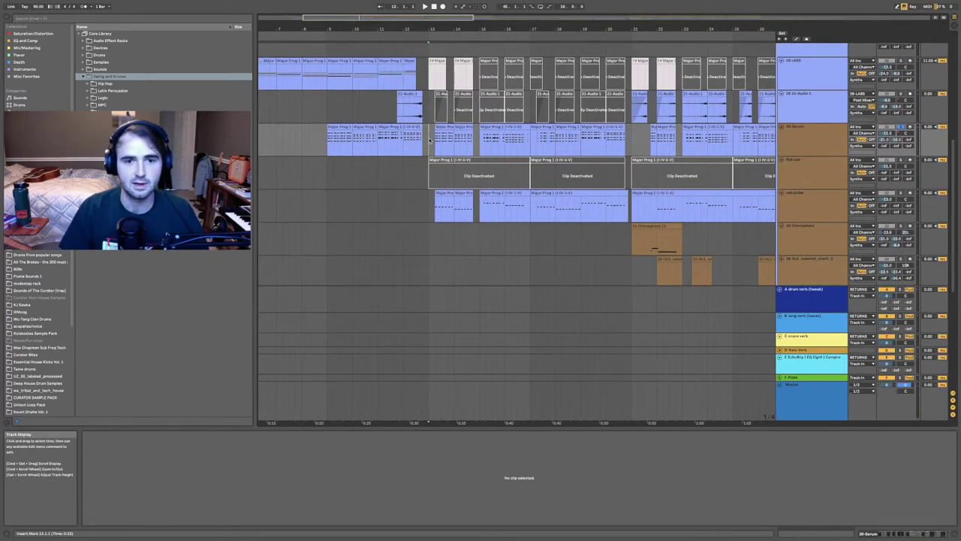
{"action": "left_click_drag", "start_coordinate": [449, 140], "coordinate": [533, 141]}
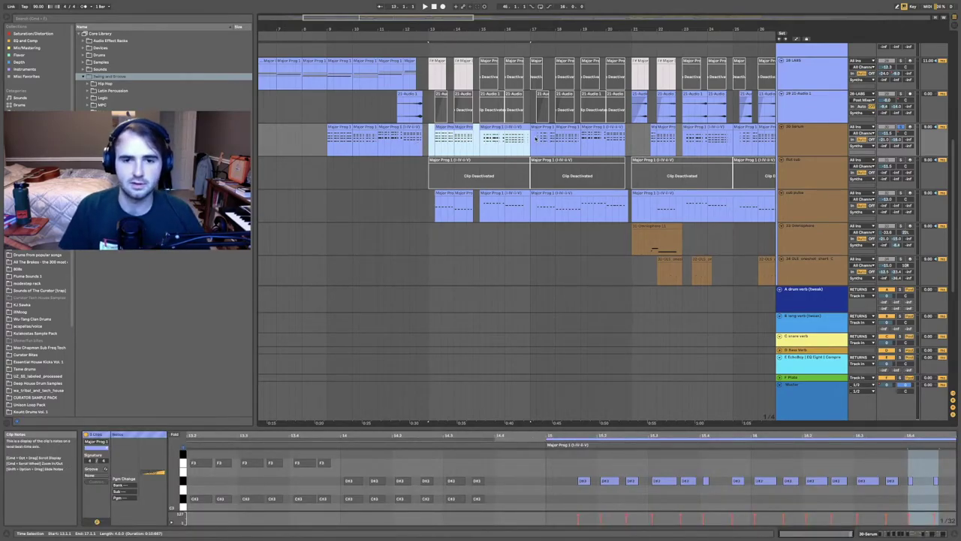
View other Serum clips in a taller note editor and set playback start at bar 13, beat 2.
{"action": "left_click", "coordinate": [447, 129]}
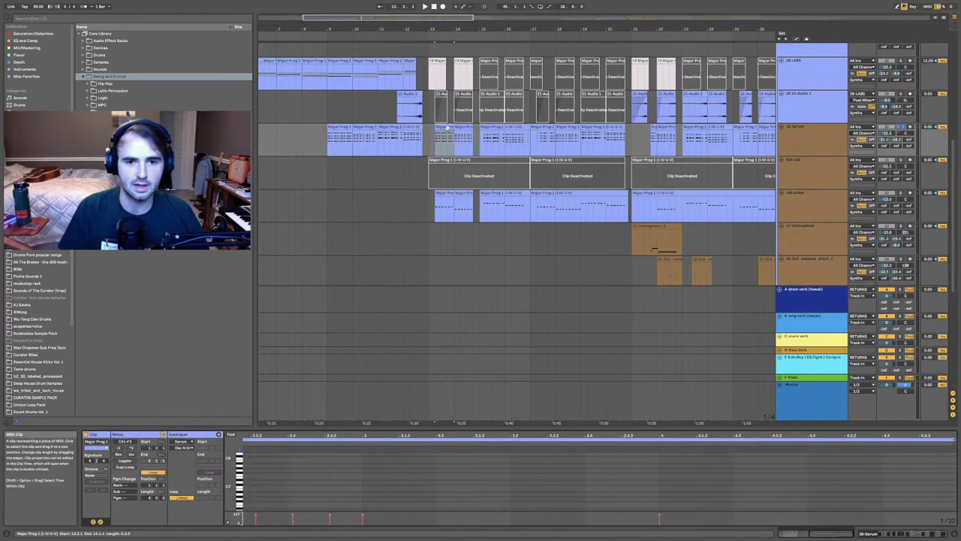
{"action": "left_click", "coordinate": [560, 127]}
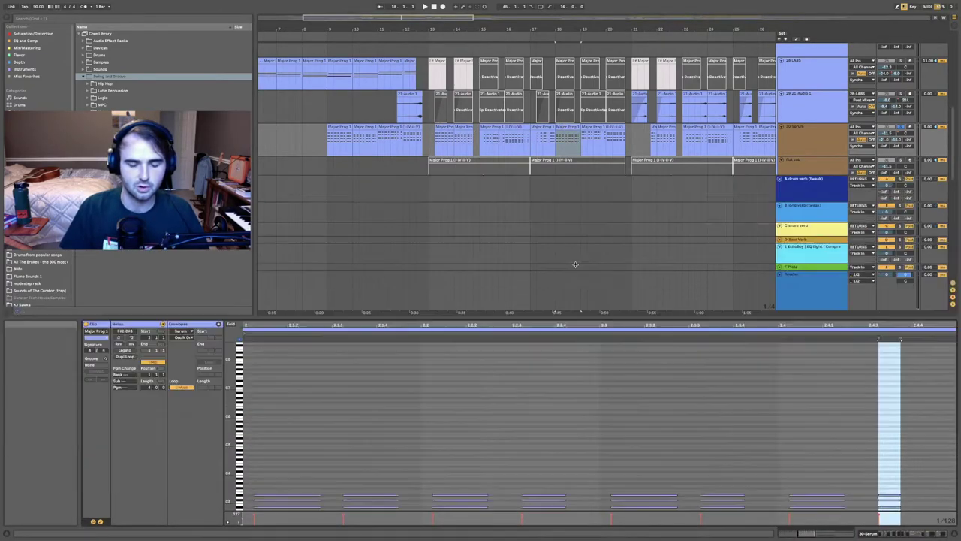
{"action": "left_click_drag", "start_coordinate": [575, 319], "coordinate": [575, 266]}
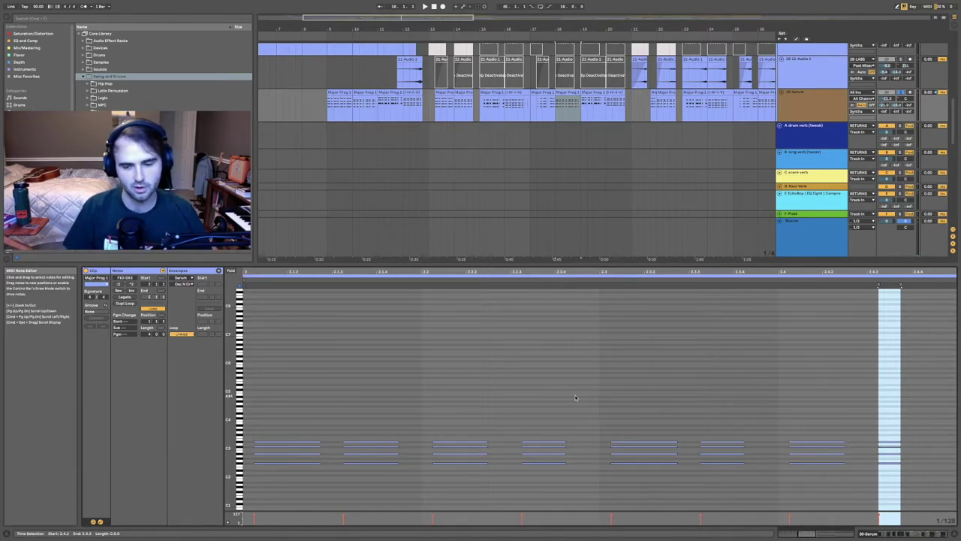
{"action": "scroll", "coordinate": [575, 397], "scroll_direction": "down", "scroll_amount": 3}
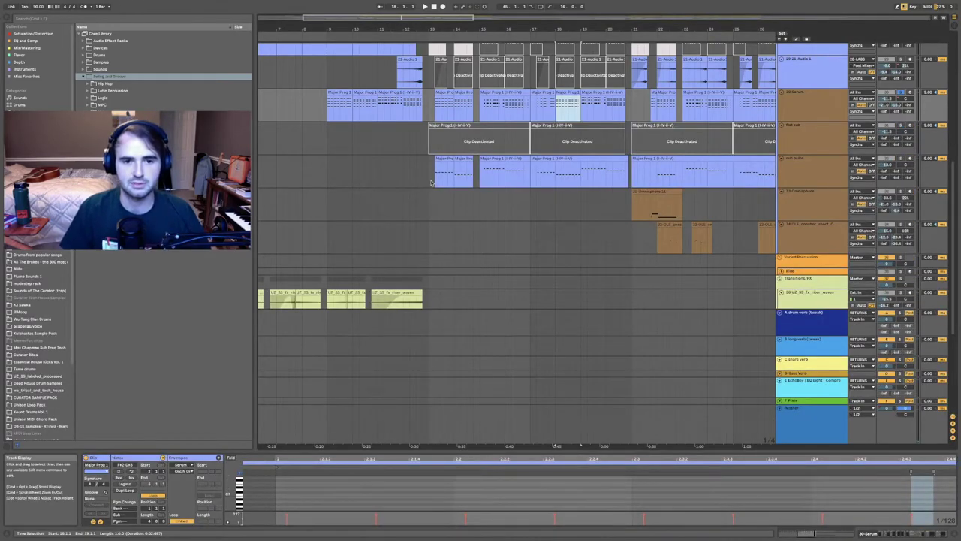
{"action": "left_click", "coordinate": [437, 180]}
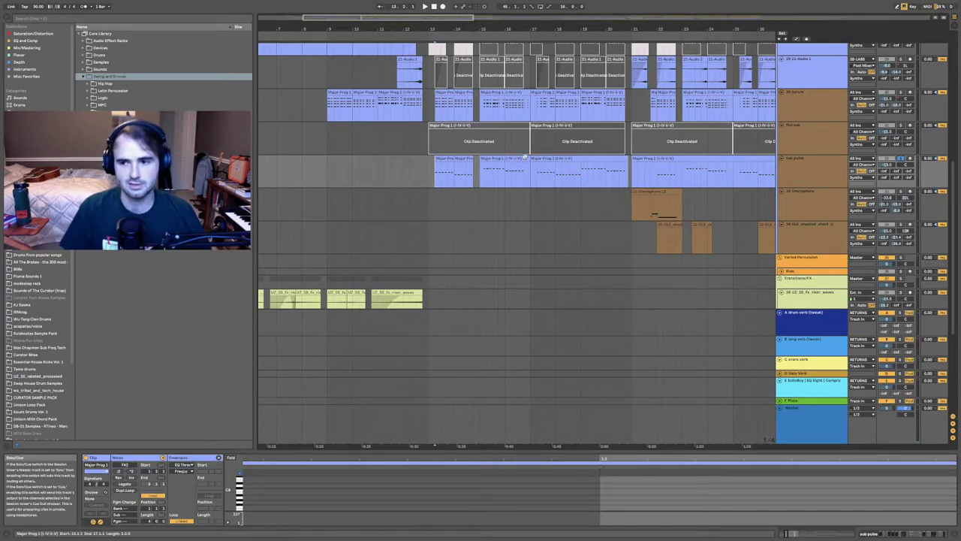
Play from bar 13, stop, and load a short Serum clip with the start moved to bar 17.
{"action": "key", "text": "space"}
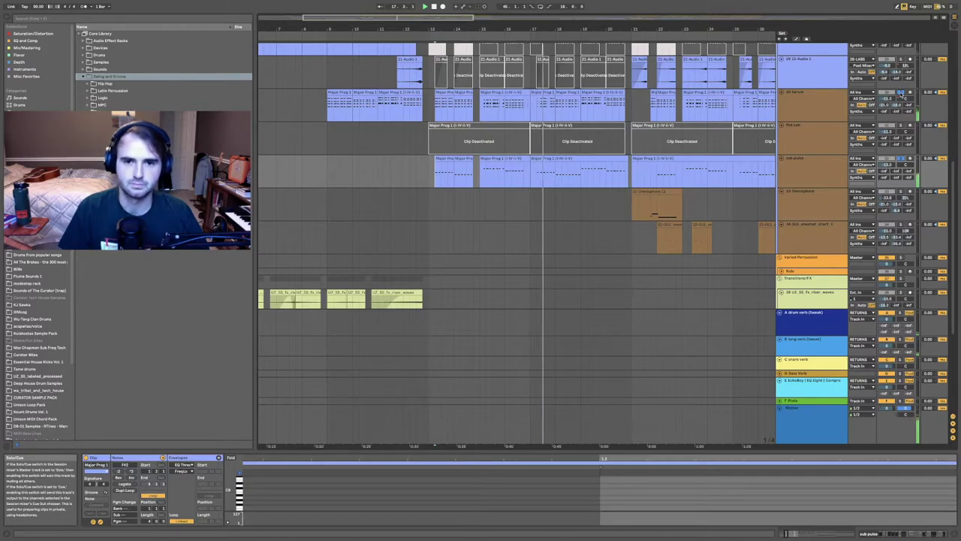
{"action": "key", "text": "space"}
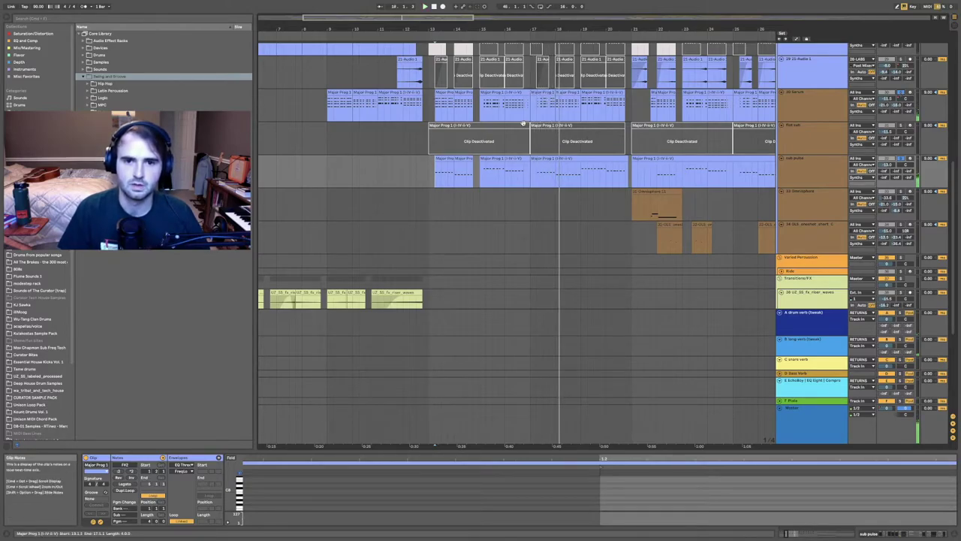
{"action": "scroll", "coordinate": [524, 107], "scroll_direction": "down", "scroll_amount": 1}
{"action": "left_click", "coordinate": [524, 107]}
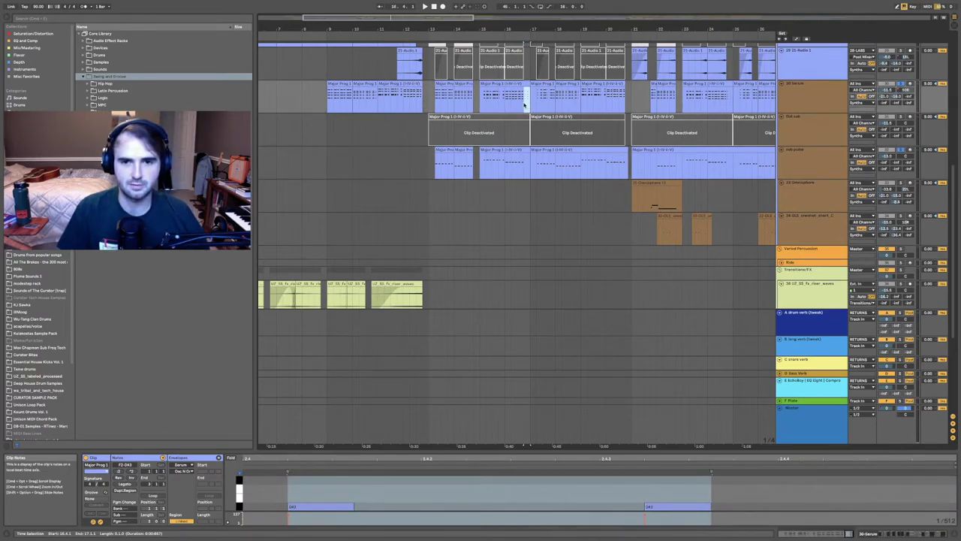
{"action": "left_click", "coordinate": [530, 106]}
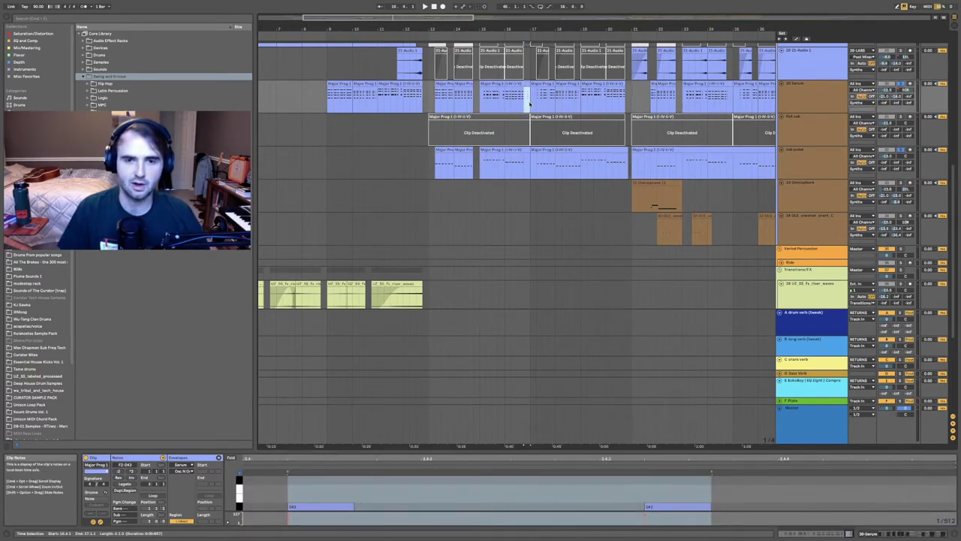
Show the sub pulse track's chain of Serum, Utility, Pro-Q 3 and Multiband Dynamics.
{"action": "scroll", "coordinate": [530, 105], "scroll_direction": "down", "scroll_amount": 8}
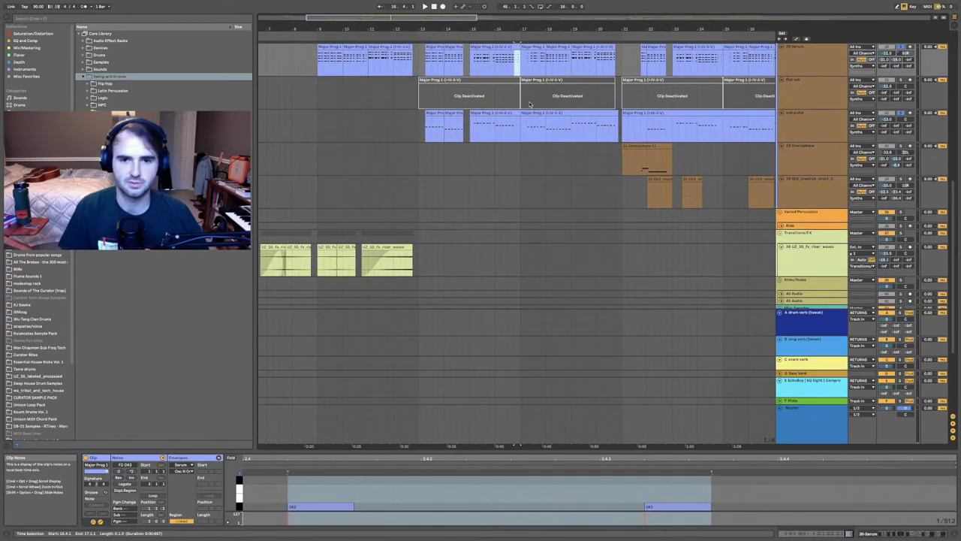
{"action": "scroll", "coordinate": [530, 105], "scroll_direction": "up", "scroll_amount": 10}
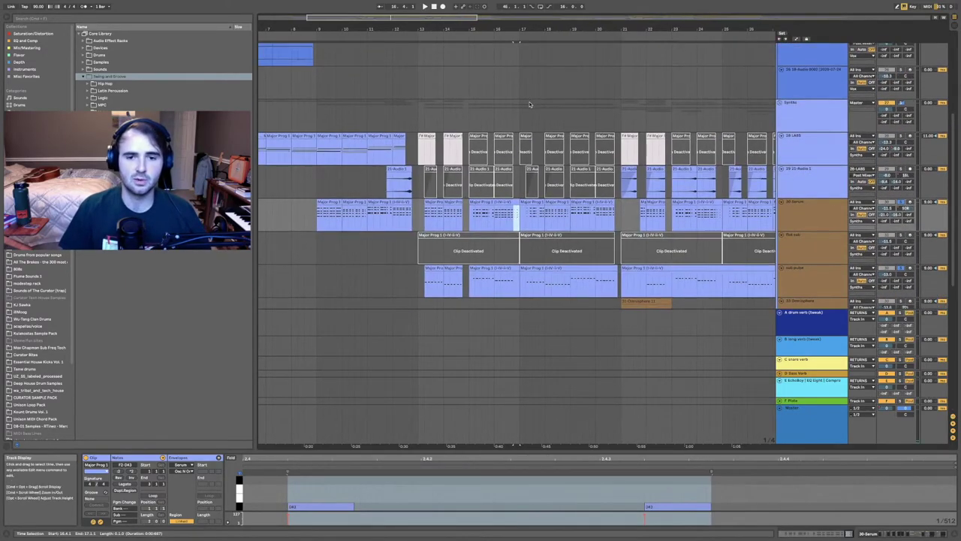
{"action": "scroll", "coordinate": [802, 208], "scroll_direction": "down", "scroll_amount": 4}
{"action": "left_click", "coordinate": [802, 209]}
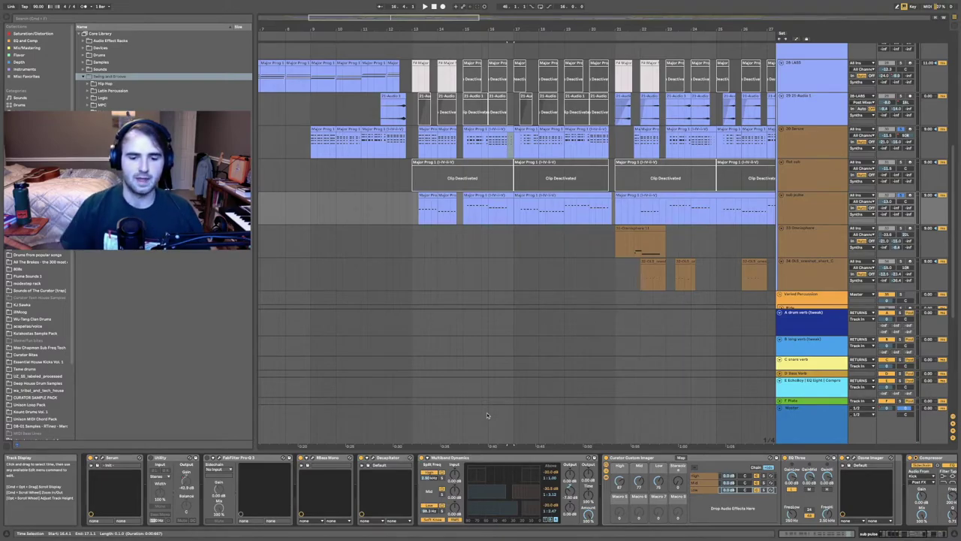
{"action": "left_click", "coordinate": [482, 459]}
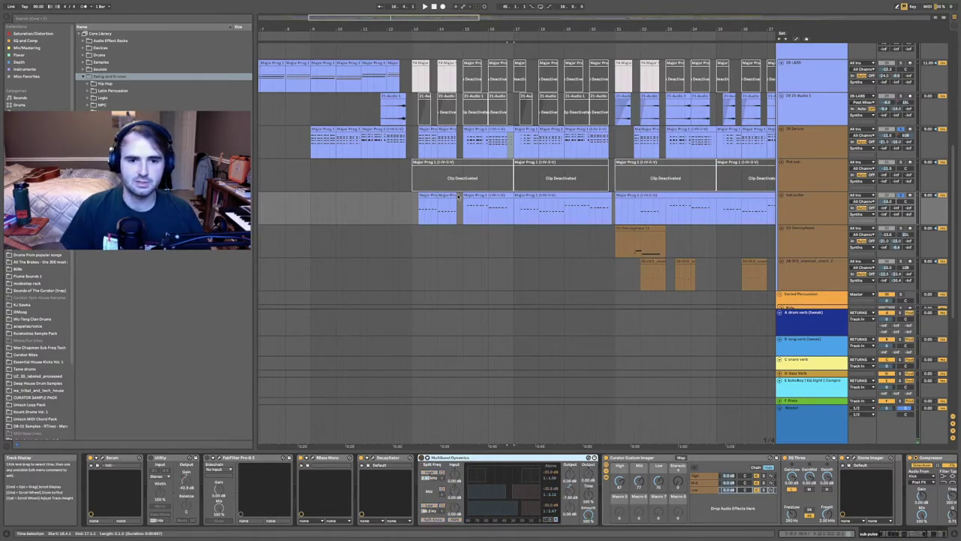
{"action": "left_click_drag", "start_coordinate": [439, 215], "coordinate": [490, 218]}
{"action": "key", "text": "space"}
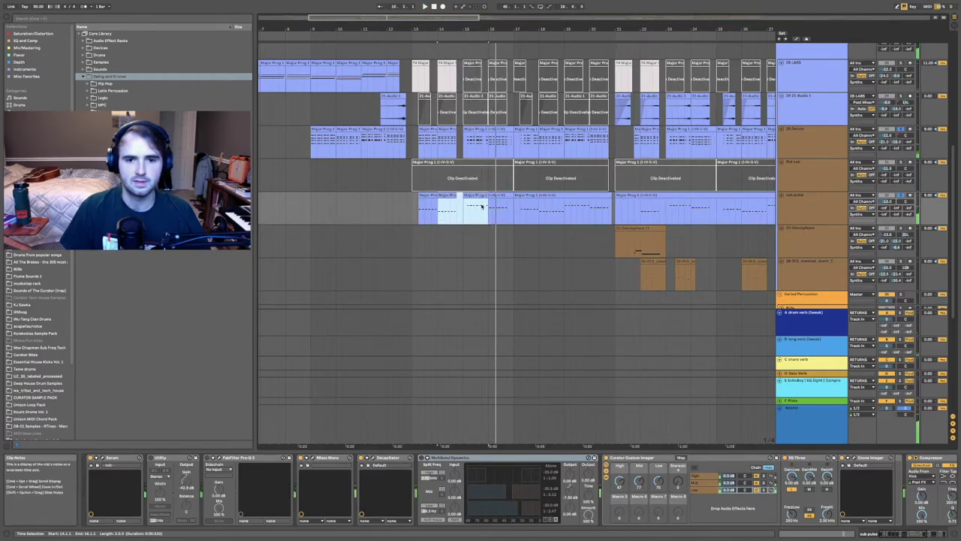
{"action": "left_click", "coordinate": [440, 220]}
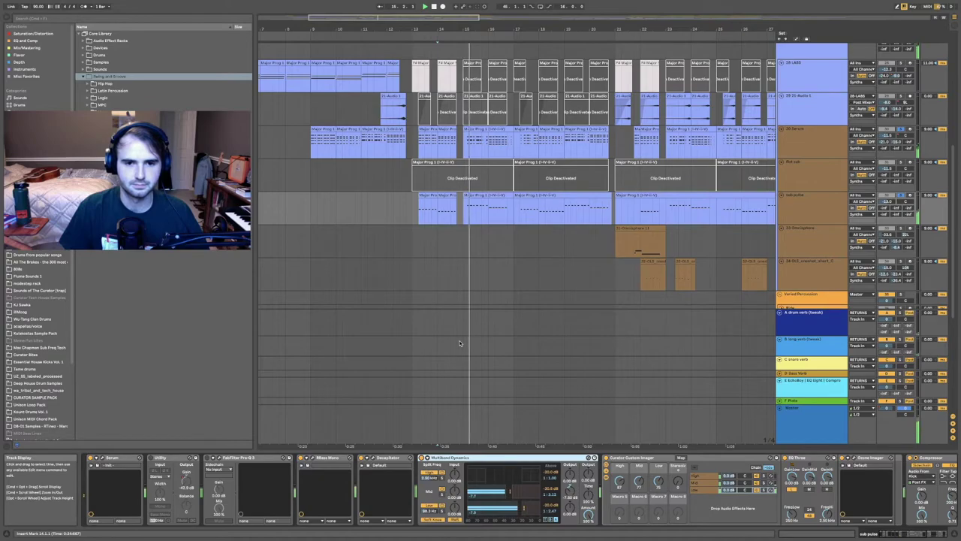
{"action": "key", "text": "space"}
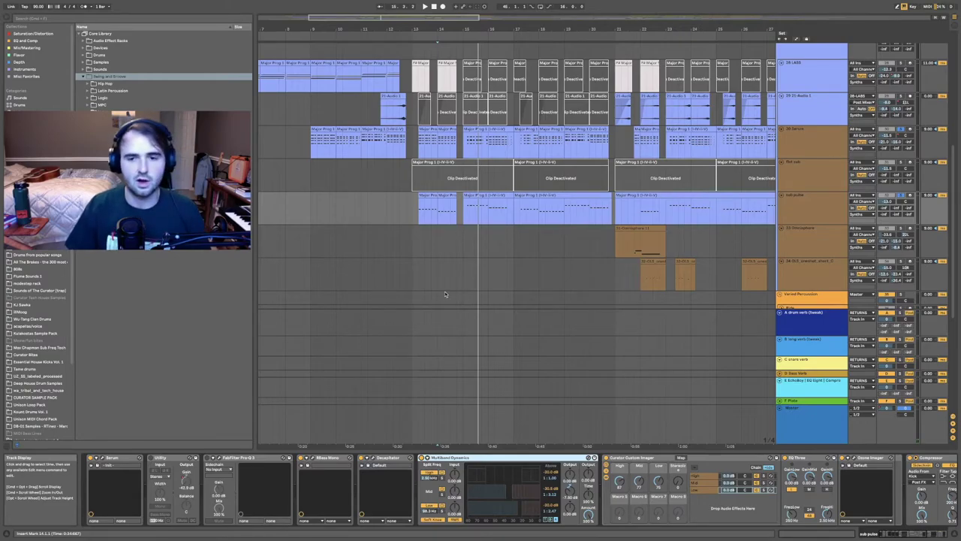
Zoom out to the whole song and select the vocal track to show its Glue Compressor and vocal rack.
{"action": "scroll", "coordinate": [444, 291], "scroll_direction": "right", "scroll_amount": 2}
{"action": "scroll", "coordinate": [444, 291], "scroll_direction": "down", "scroll_amount": 1}
{"action": "scroll", "coordinate": [444, 291], "scroll_direction": "up", "scroll_amount": 3}
{"action": "scroll", "coordinate": [445, 291], "scroll_direction": "right", "scroll_amount": 1}
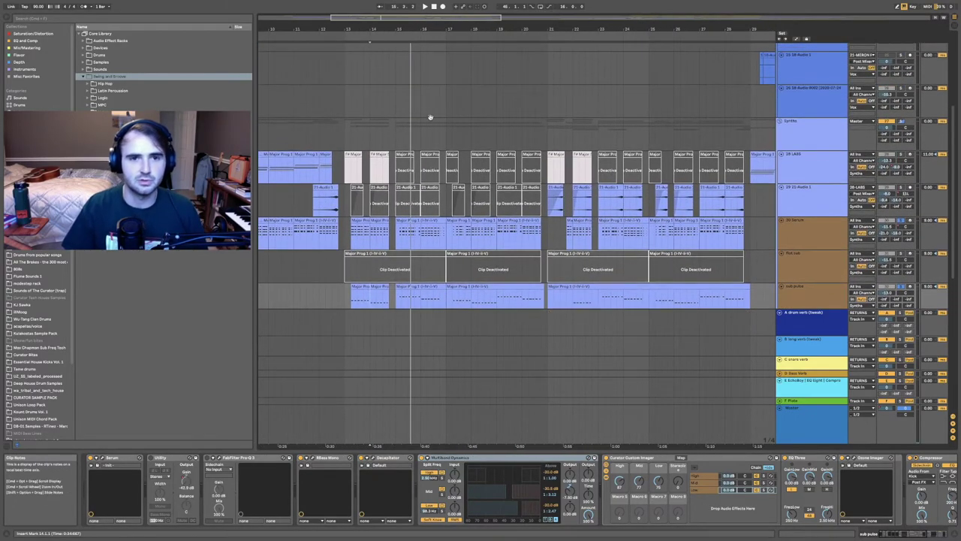
{"action": "key", "text": "minus"}
{"action": "key", "text": "minus"}
{"action": "scroll", "coordinate": [496, 117], "scroll_direction": "up", "scroll_amount": 3}
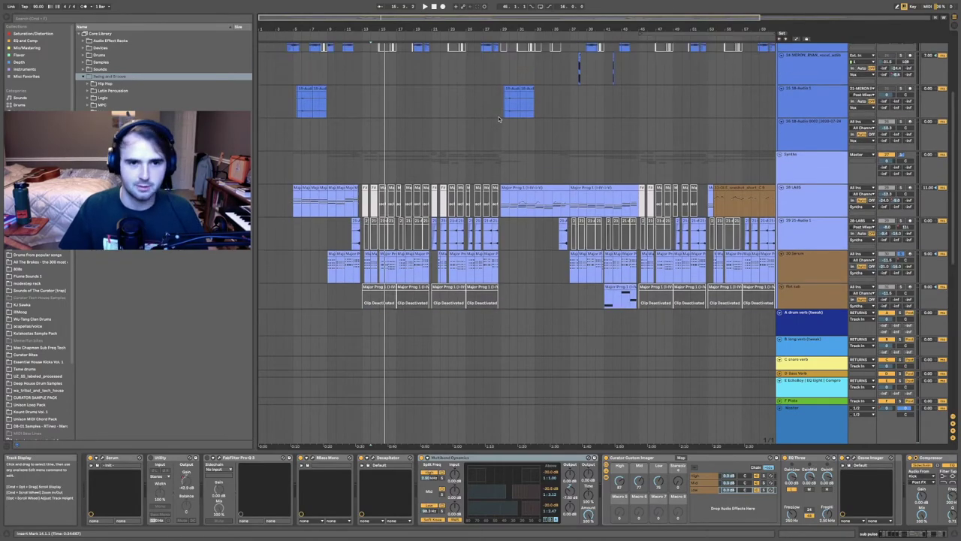
{"action": "scroll", "coordinate": [498, 118], "scroll_direction": "up", "scroll_amount": 2}
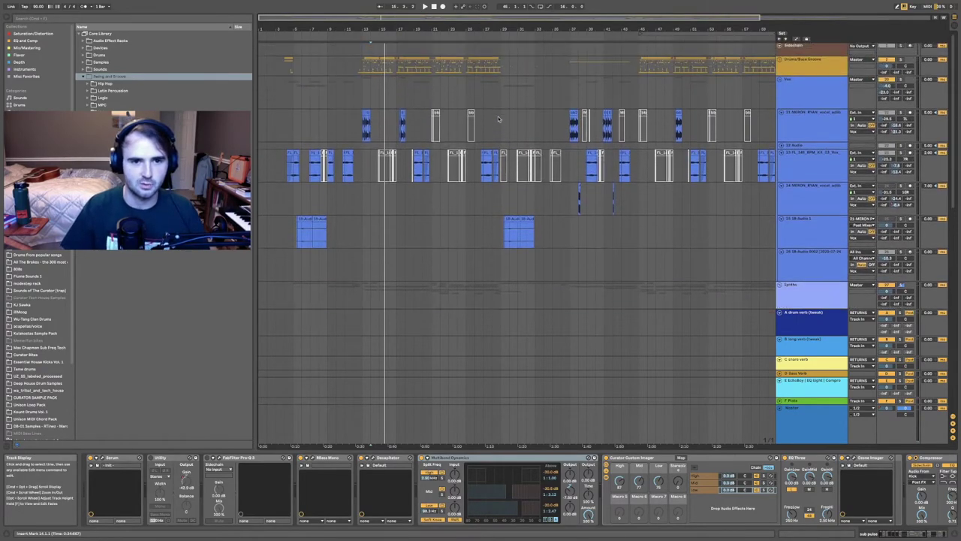
{"action": "left_click", "coordinate": [363, 134]}
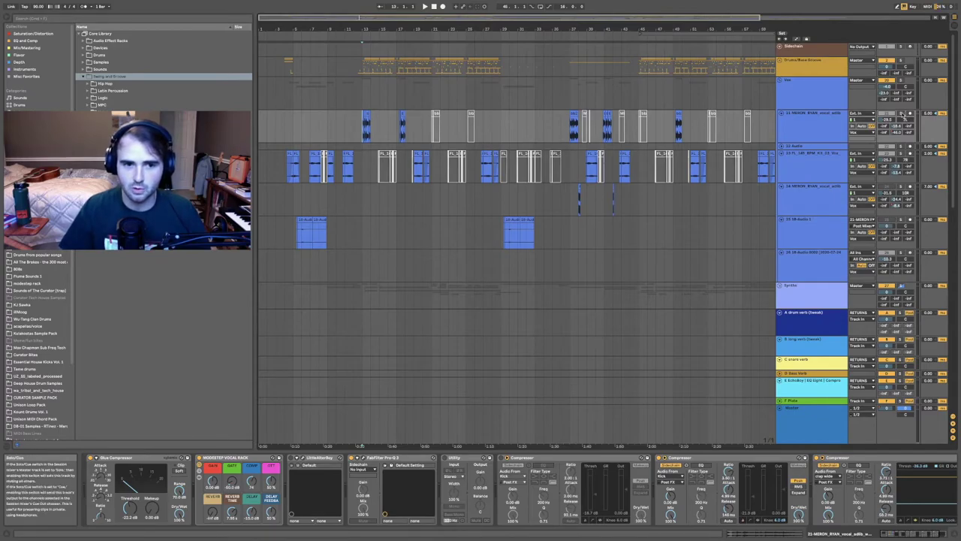
Play the vocals from bar 12, then restart playback from bar 11.
{"action": "key", "text": "space"}
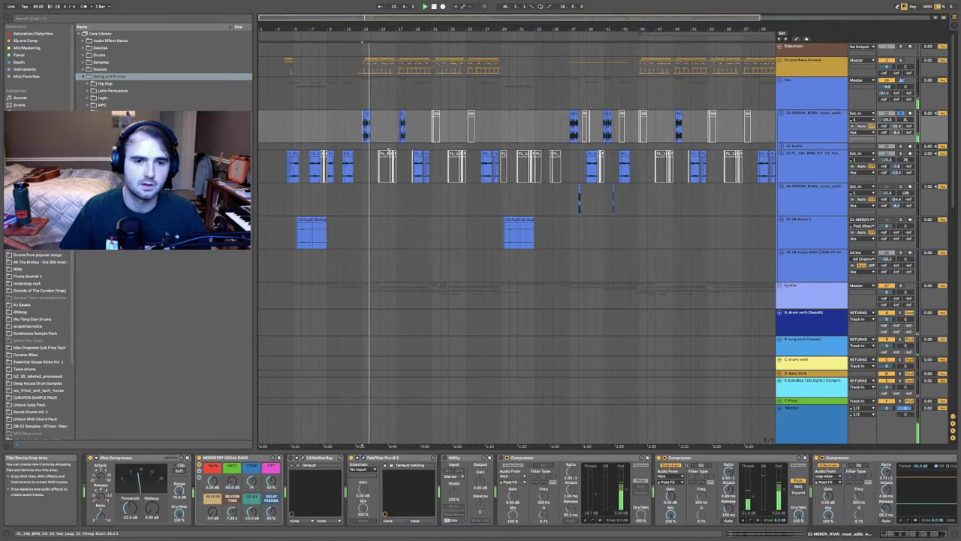
{"action": "left_click", "coordinate": [347, 139]}
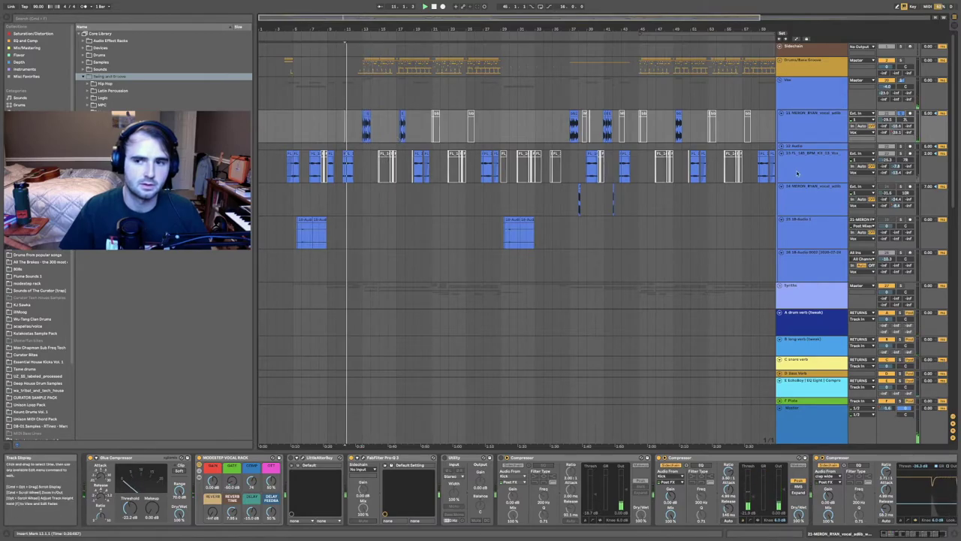
{"action": "key", "text": "space"}
{"action": "key", "text": "space"}
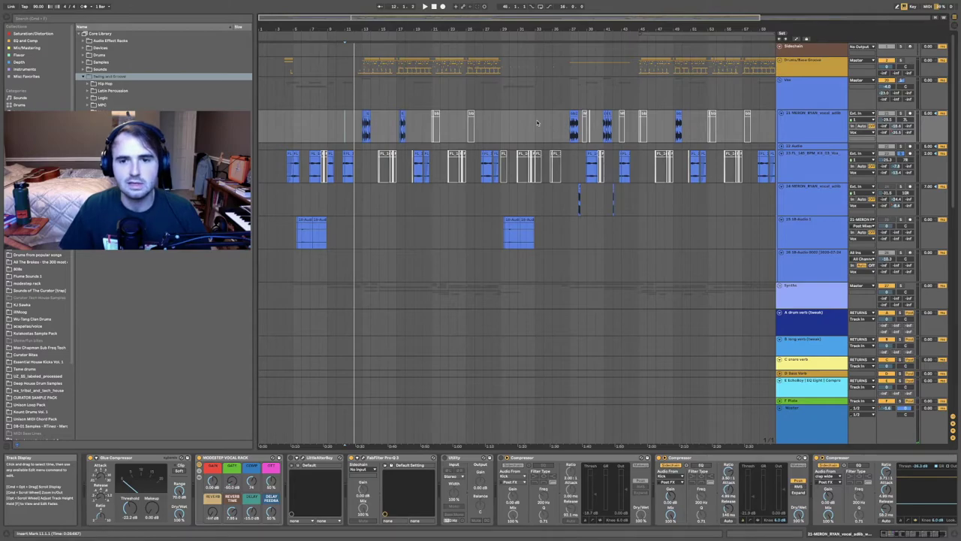
{"action": "scroll", "coordinate": [537, 122], "scroll_direction": "down", "scroll_amount": 15}
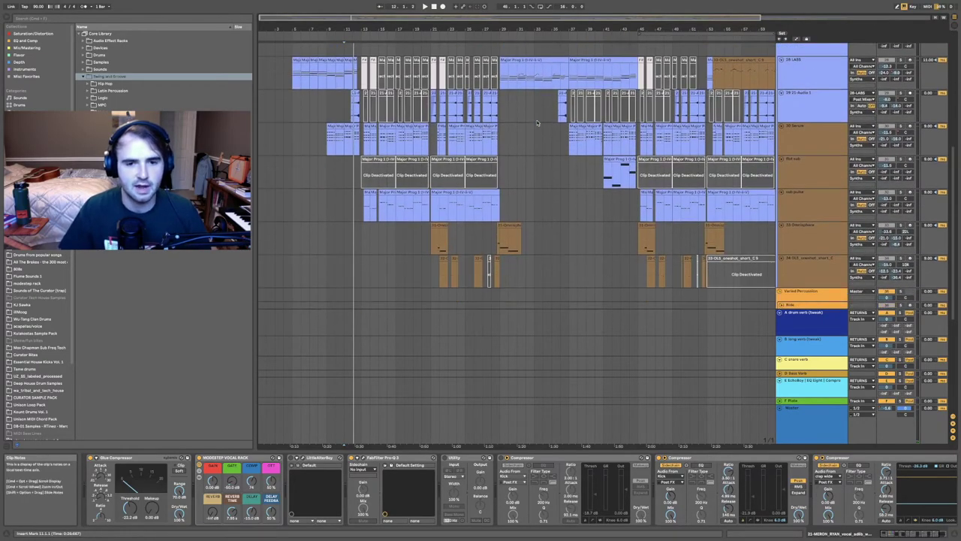
Show the Omnisphere track's devices and play the arrangement from bar 21.
{"action": "left_click", "coordinate": [802, 225]}
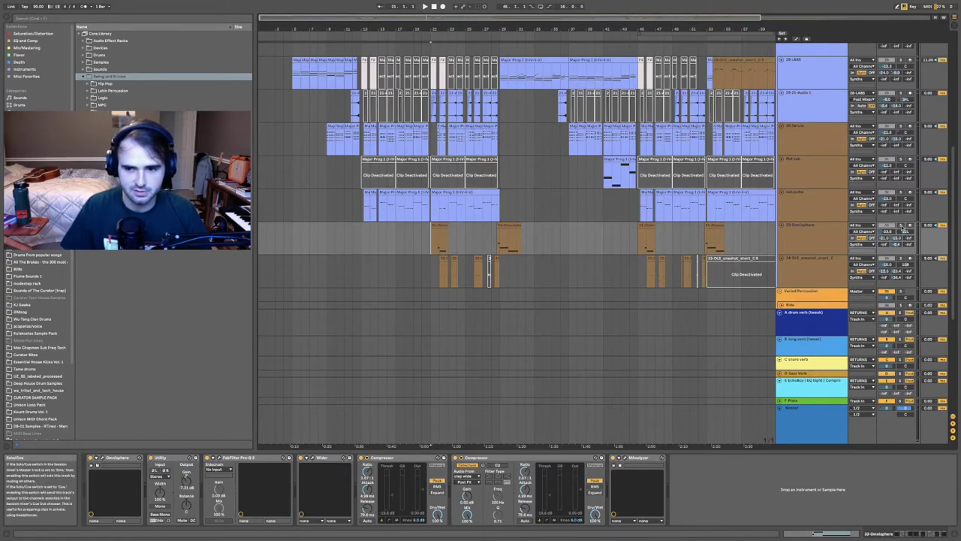
{"action": "key", "text": "space"}
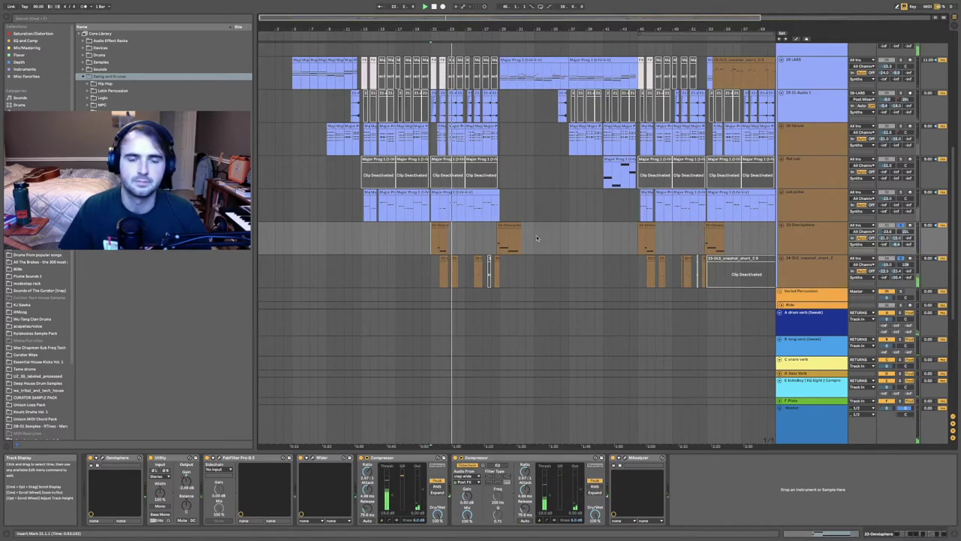
{"action": "scroll", "coordinate": [537, 238], "scroll_direction": "up", "scroll_amount": 2}
{"action": "scroll", "coordinate": [536, 237], "scroll_direction": "up", "scroll_amount": 8}
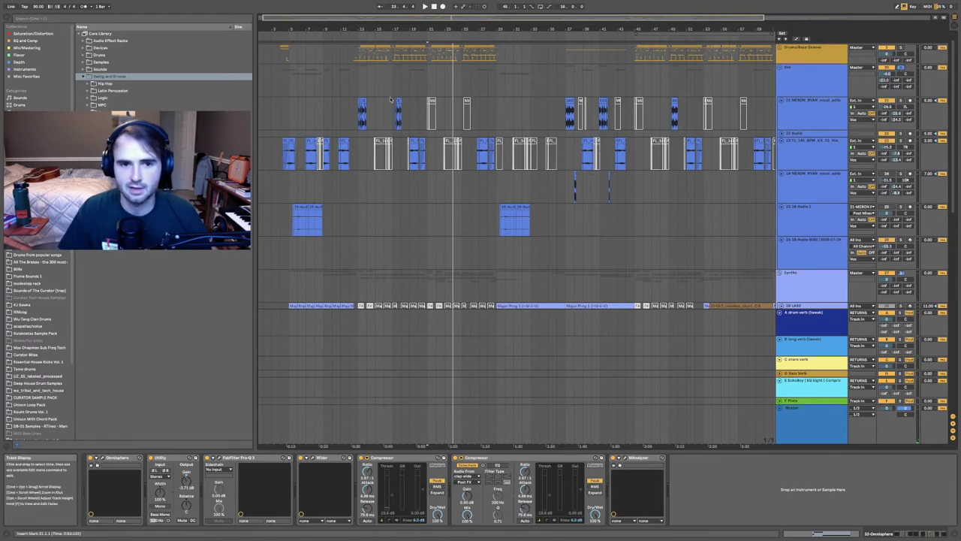
Select the Vox track, play the vocal chops from bar 17, and set the insert mark at bar 18.
{"action": "left_click", "coordinate": [361, 86]}
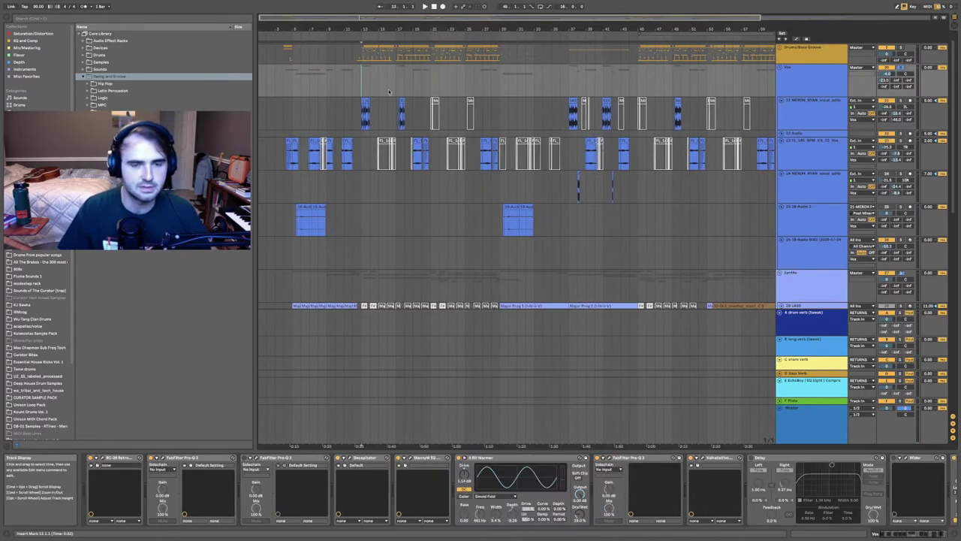
{"action": "left_click", "coordinate": [396, 82]}
{"action": "key", "text": "ctrl+z"}
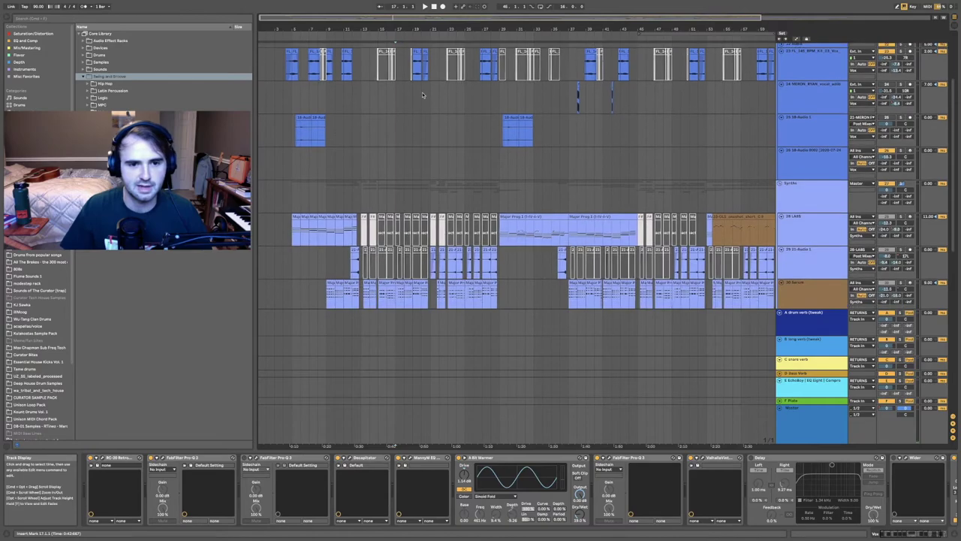
{"action": "key", "text": "ctrl+z"}
{"action": "key", "text": "space"}
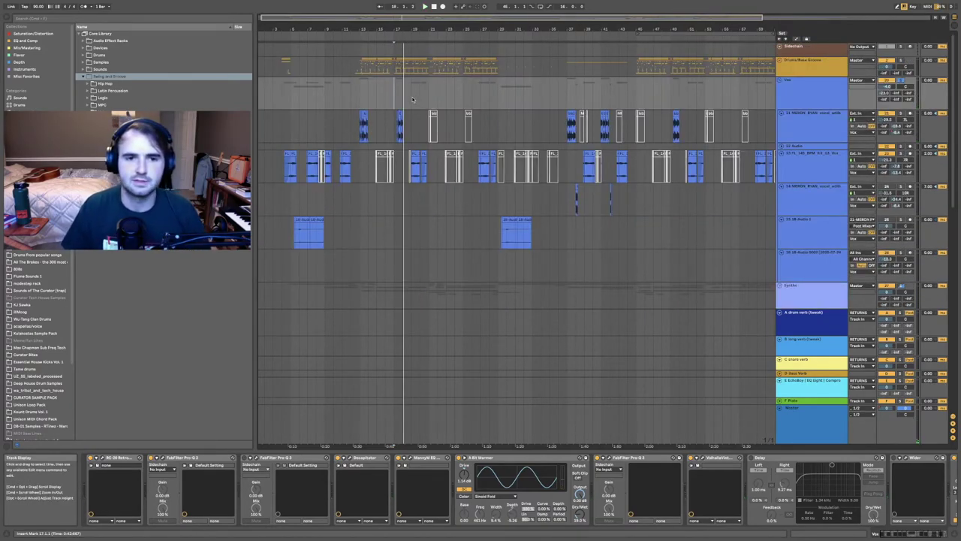
{"action": "left_click", "coordinate": [412, 100]}
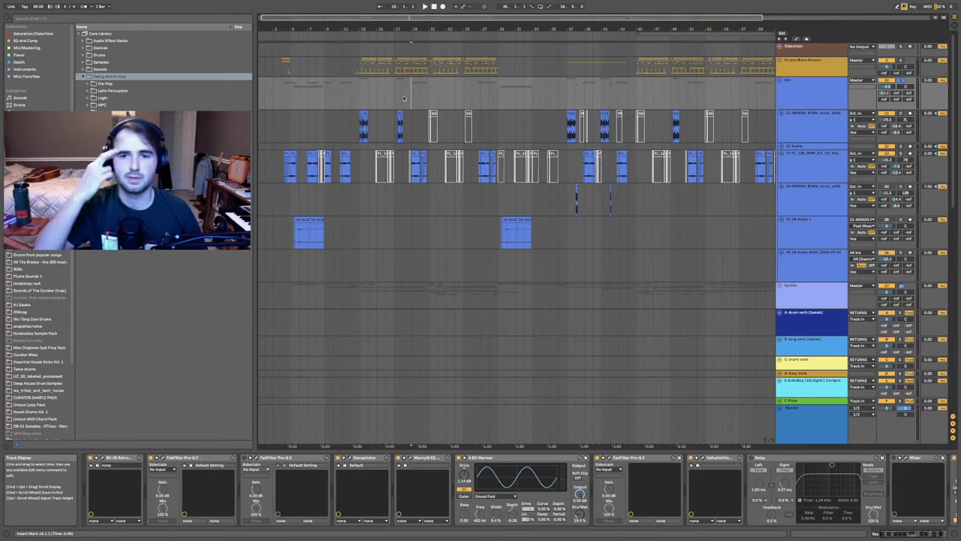
Inspect the device chains of the LABS, Synths, 28 LABS, 29-31 Audio 1 and 30 Serum tracks.
{"action": "scroll", "coordinate": [403, 97], "scroll_direction": "down", "scroll_amount": 5}
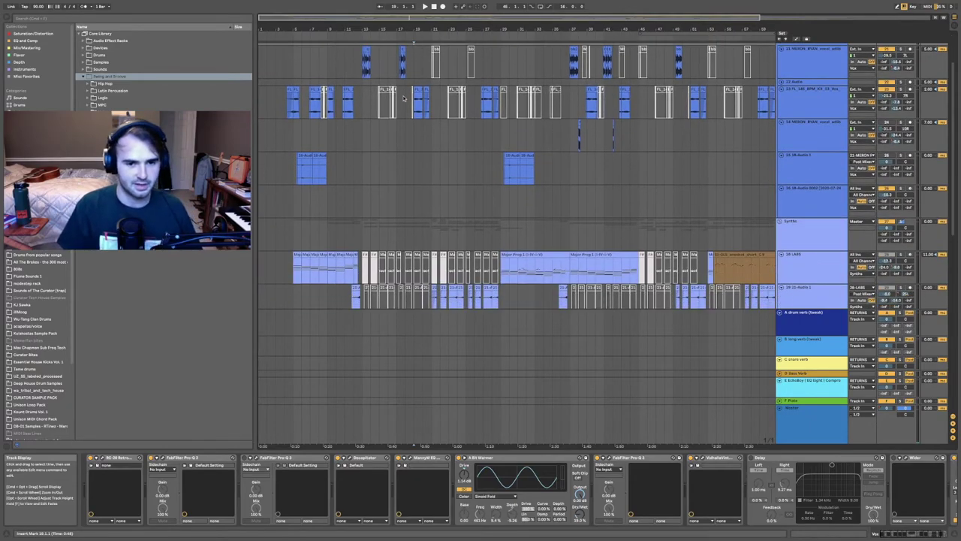
{"action": "left_click", "coordinate": [646, 250]}
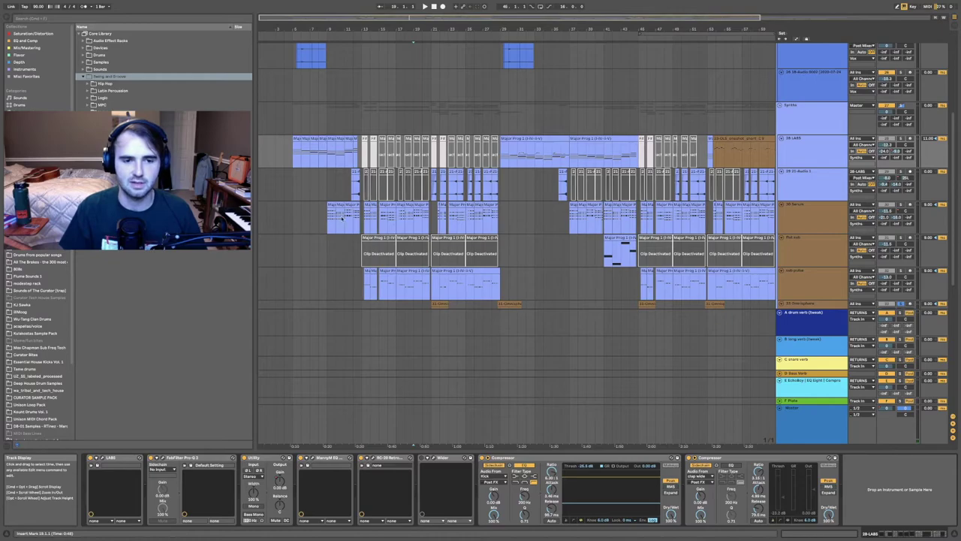
{"action": "left_click", "coordinate": [361, 123]}
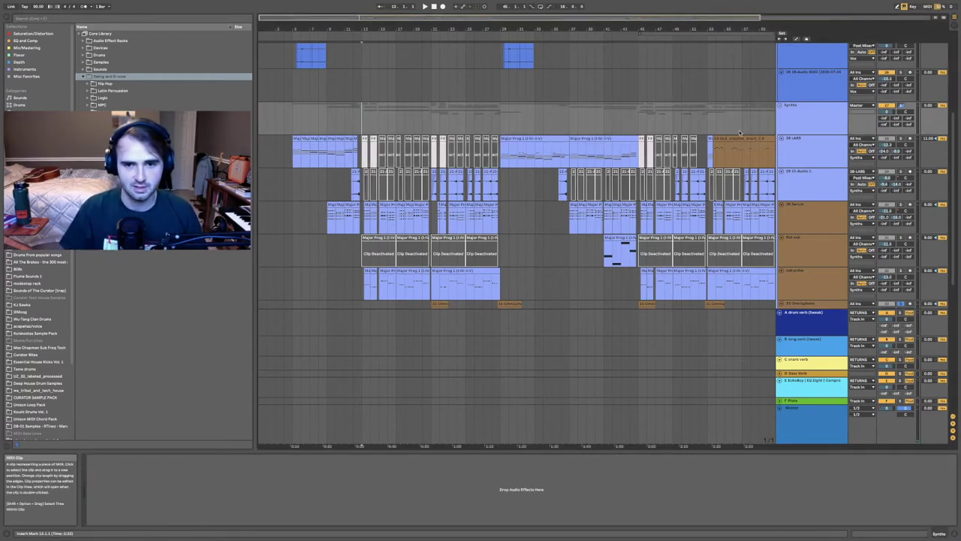
{"action": "key", "text": "Down"}
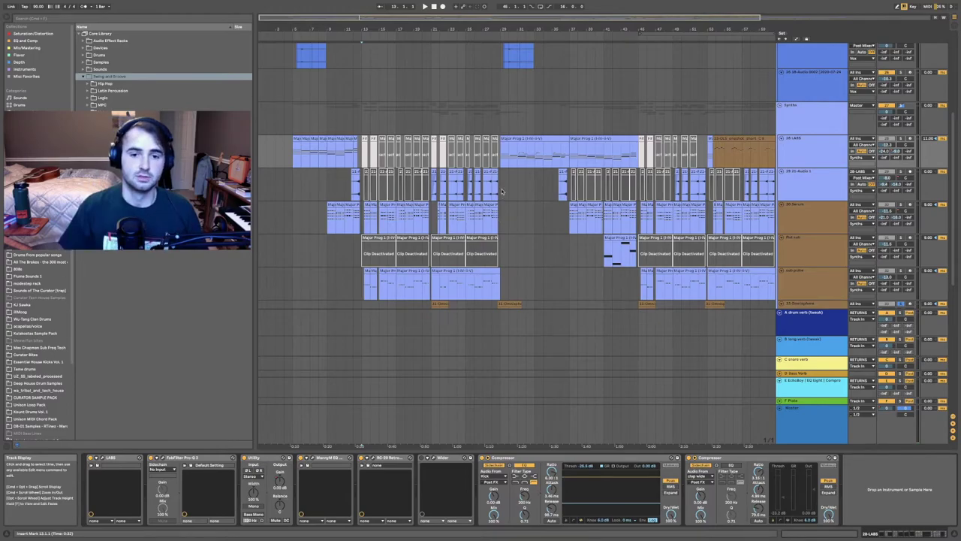
{"action": "left_click", "coordinate": [501, 196]}
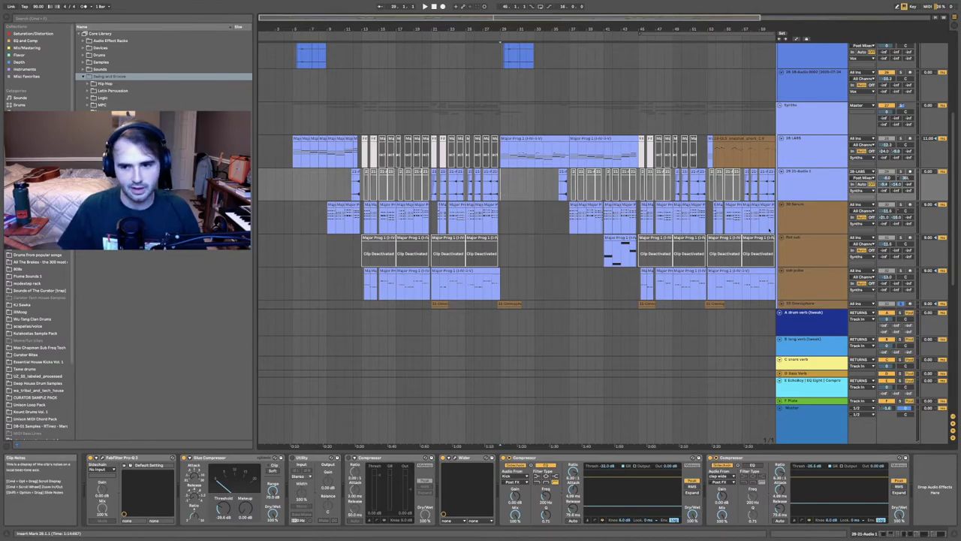
{"action": "left_click", "coordinate": [802, 215]}
{"action": "left_click", "coordinate": [116, 454]}
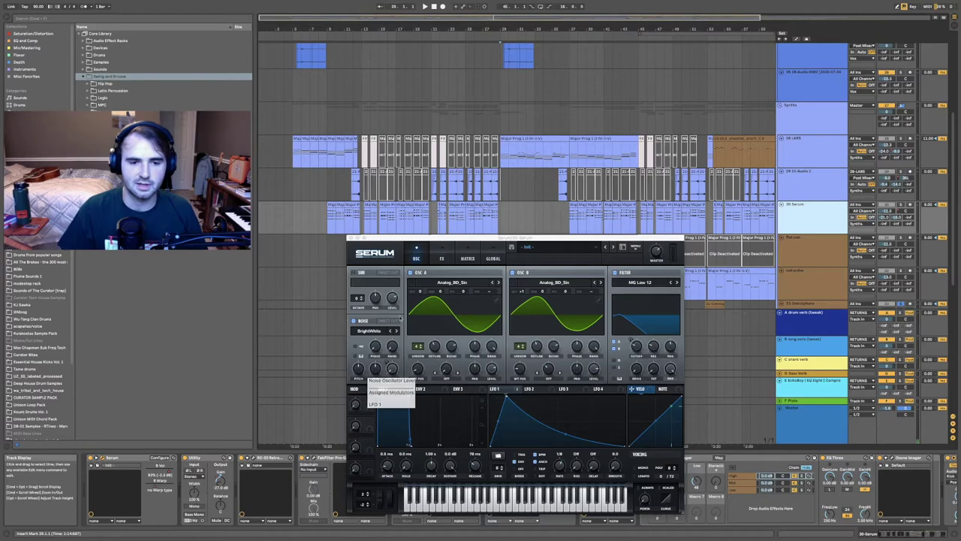
{"action": "left_click", "coordinate": [409, 242]}
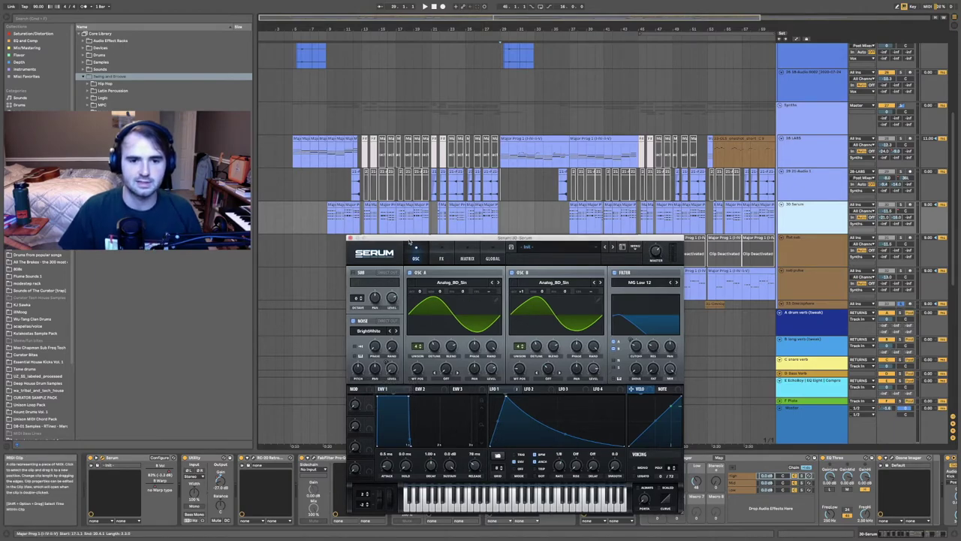
{"action": "left_click_drag", "start_coordinate": [385, 241], "coordinate": [379, 250]}
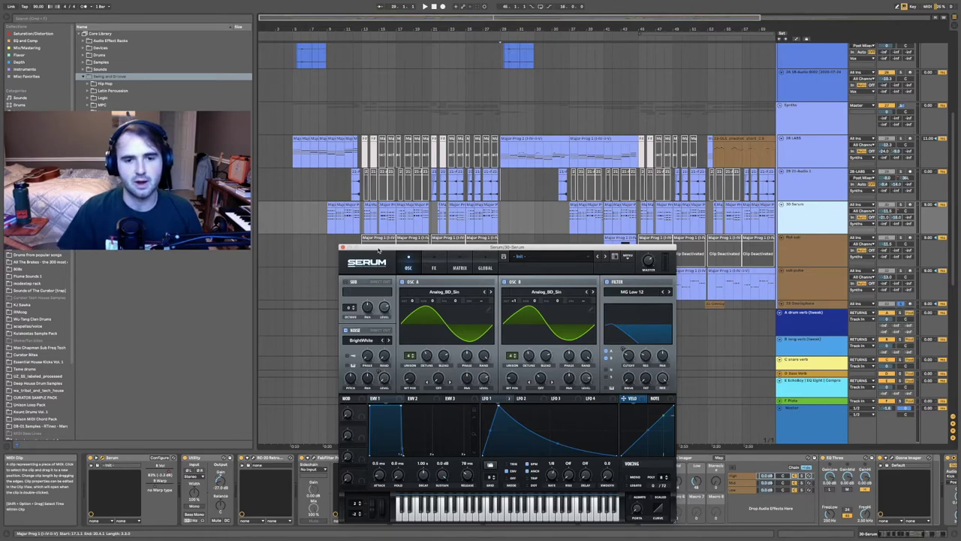
{"action": "left_click", "coordinate": [341, 247]}
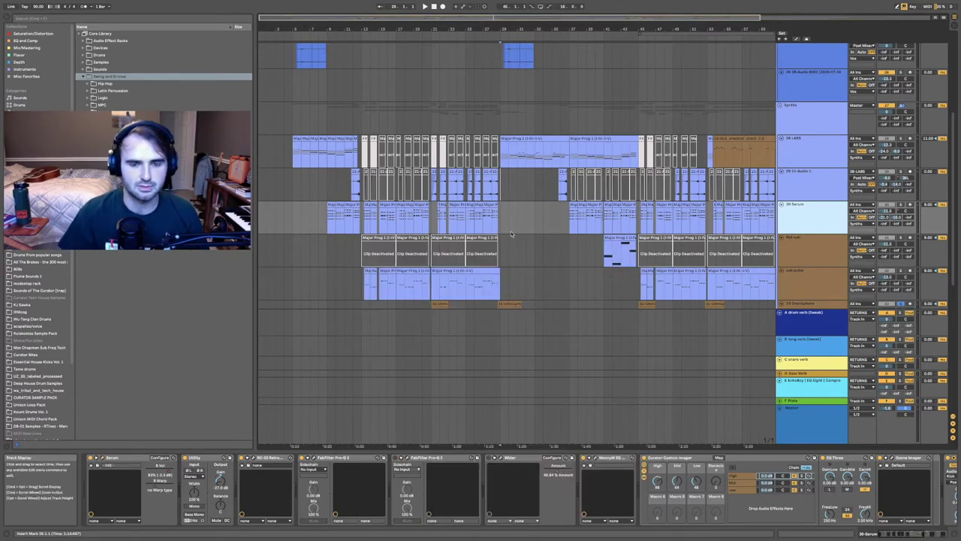
Mark bars 9–13 and play the LABS chords from bar 9, then play 29-31 Audio 1 from bar 21.
{"action": "scroll", "coordinate": [507, 225], "scroll_direction": "up", "scroll_amount": 5}
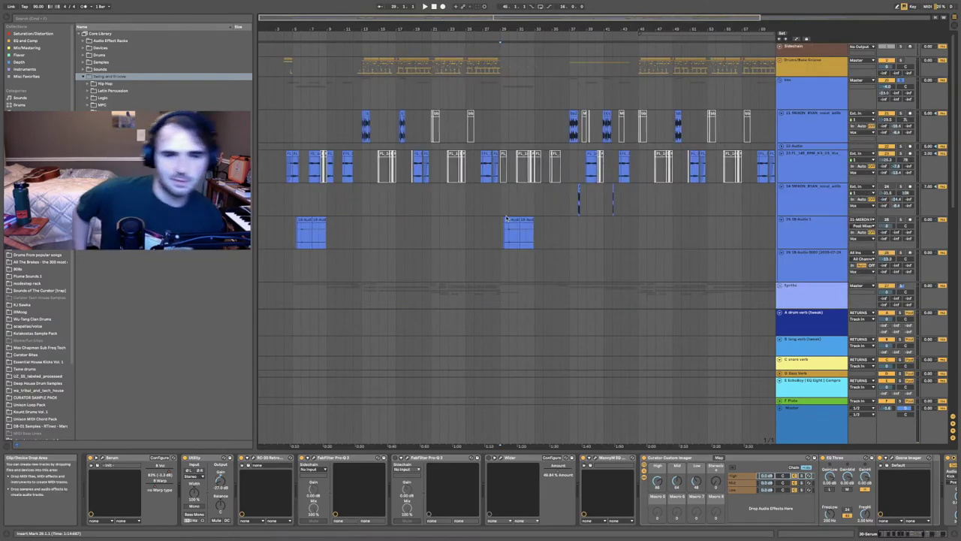
{"action": "scroll", "coordinate": [506, 217], "scroll_direction": "down", "scroll_amount": 5}
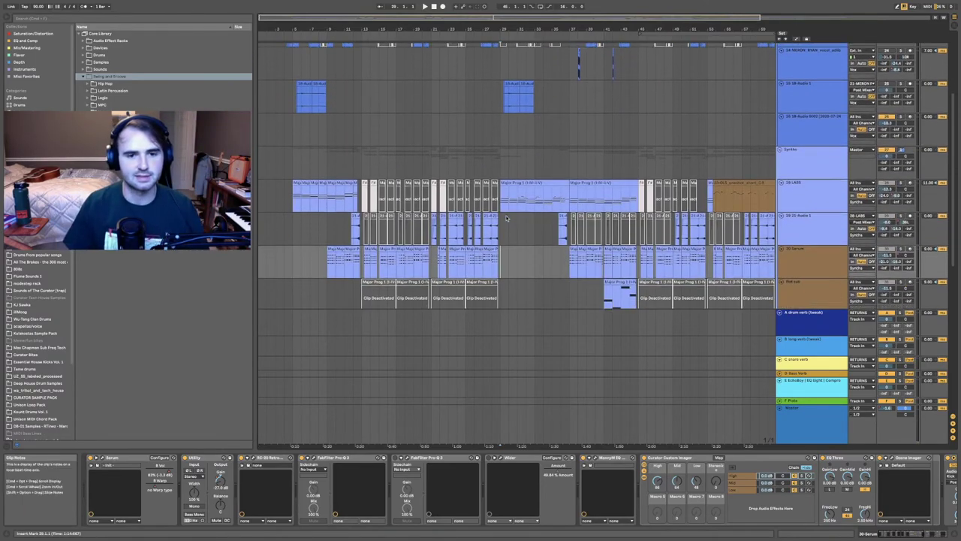
{"action": "left_click", "coordinate": [434, 199]}
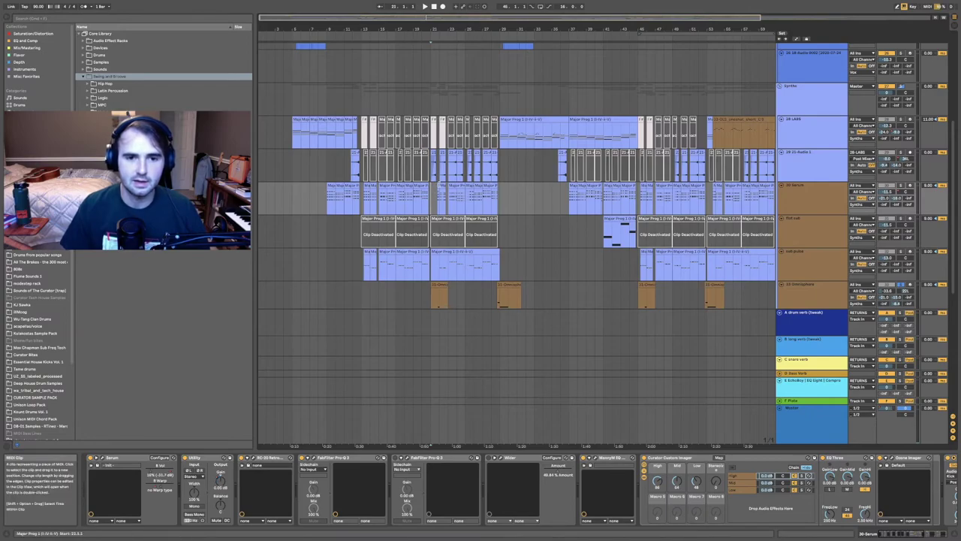
{"action": "left_click_drag", "start_coordinate": [328, 142], "coordinate": [363, 139]}
{"action": "left_click", "coordinate": [326, 142]}
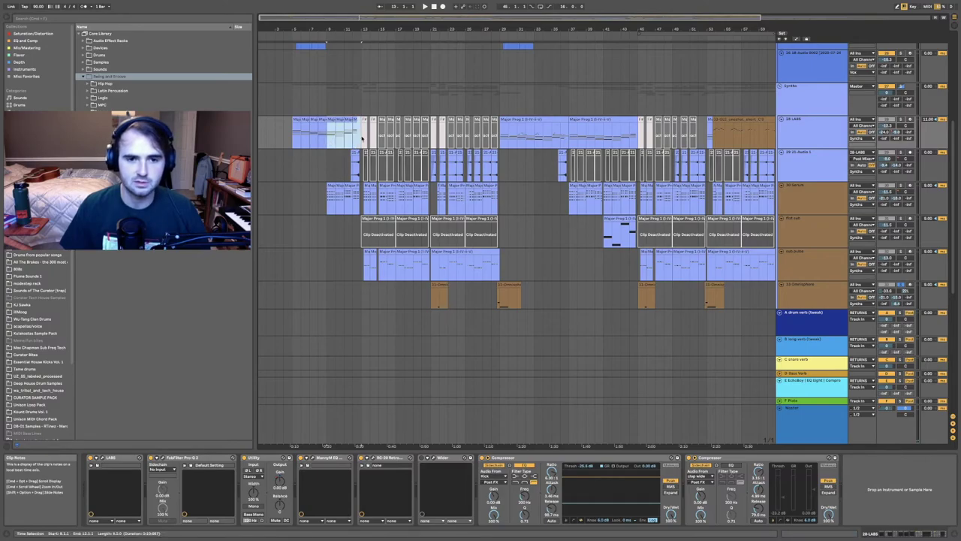
{"action": "key", "text": "space"}
{"action": "left_click", "coordinate": [425, 172]}
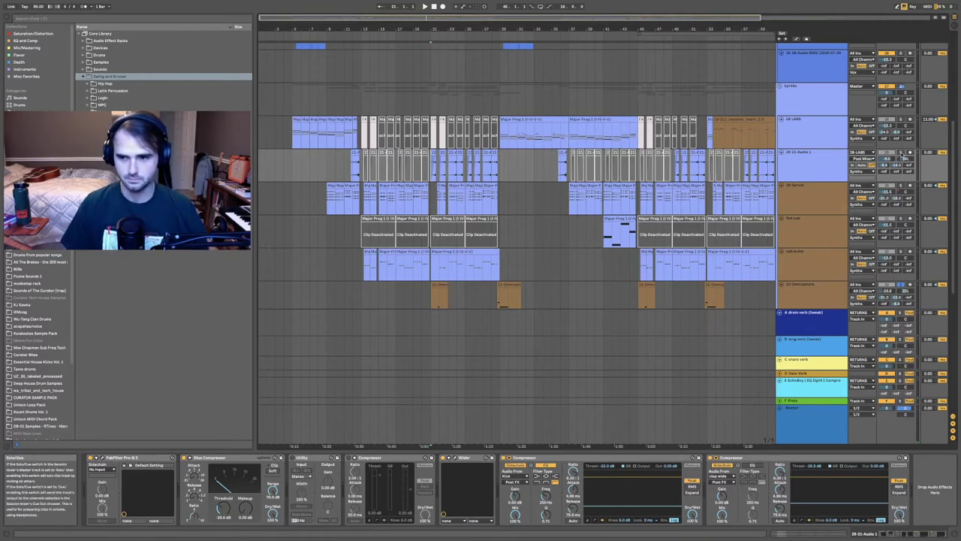
{"action": "key", "text": "space"}
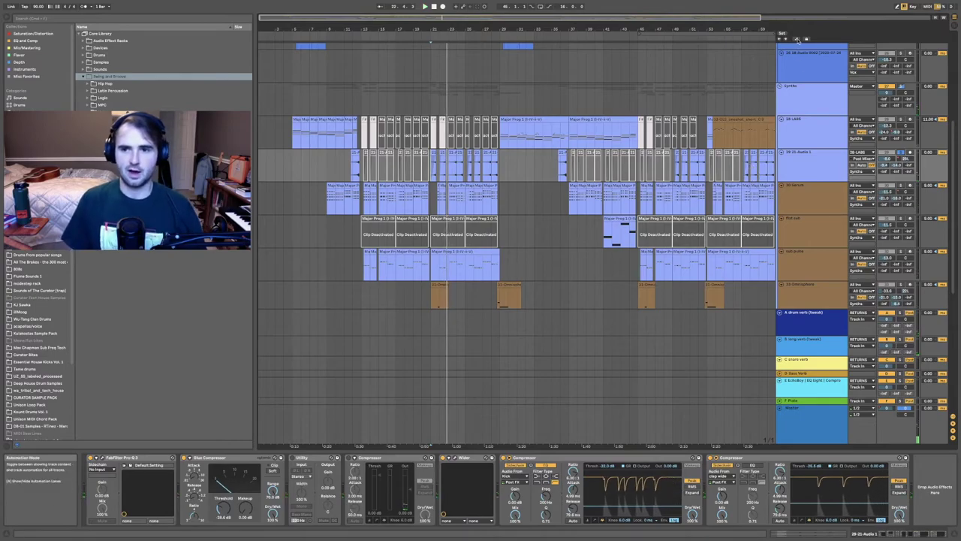
Show automation envelopes with Track Panning on 29-31 Audio 1, and scroll through the tracks.
{"action": "key", "text": "a"}
{"action": "left_click", "coordinate": [905, 159]}
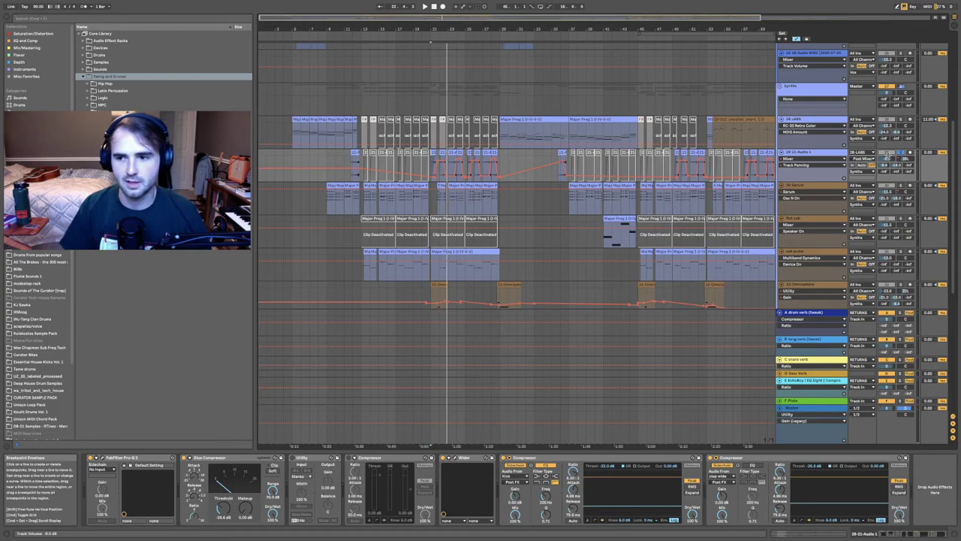
{"action": "scroll", "coordinate": [609, 158], "scroll_direction": "up", "scroll_amount": 5}
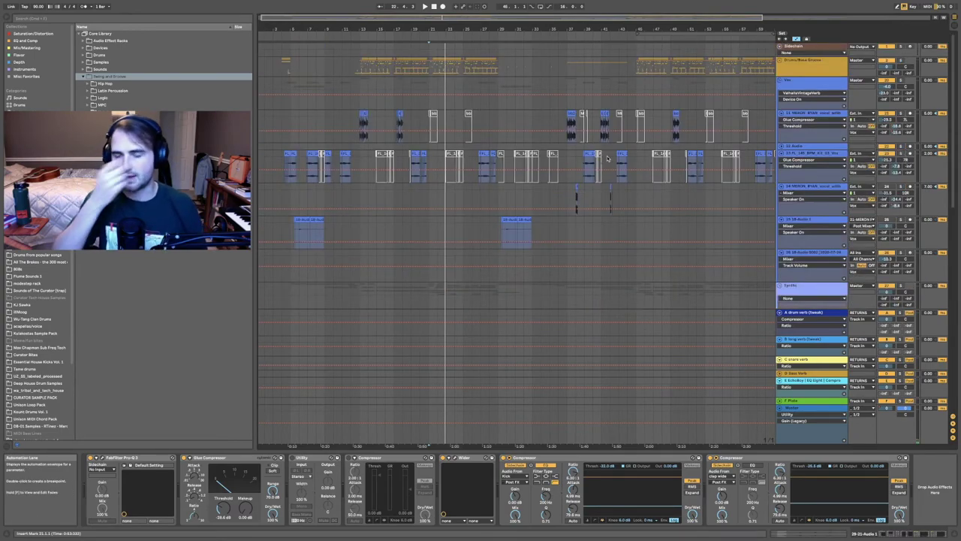
{"action": "scroll", "coordinate": [608, 158], "scroll_direction": "down", "scroll_amount": 10}
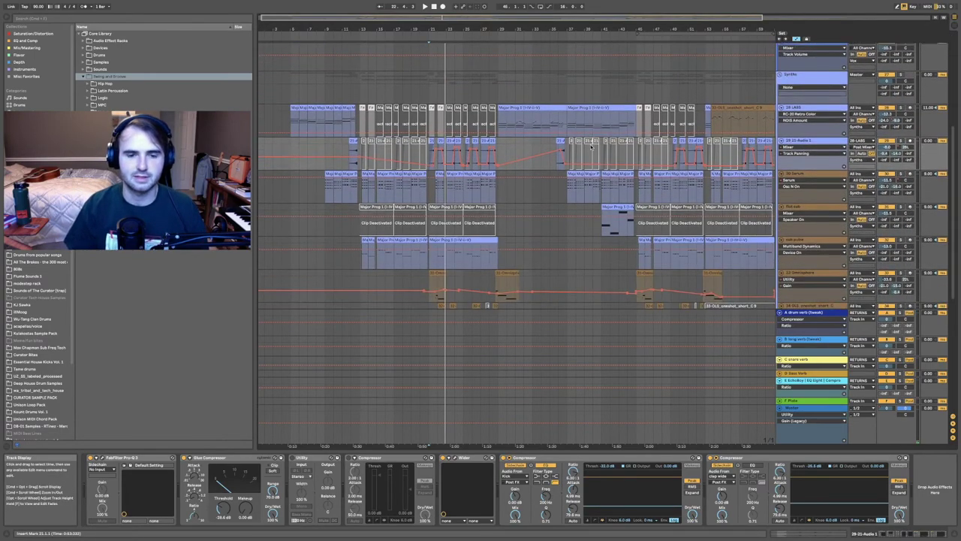
{"action": "scroll", "coordinate": [503, 194], "scroll_direction": "down", "scroll_amount": 3}
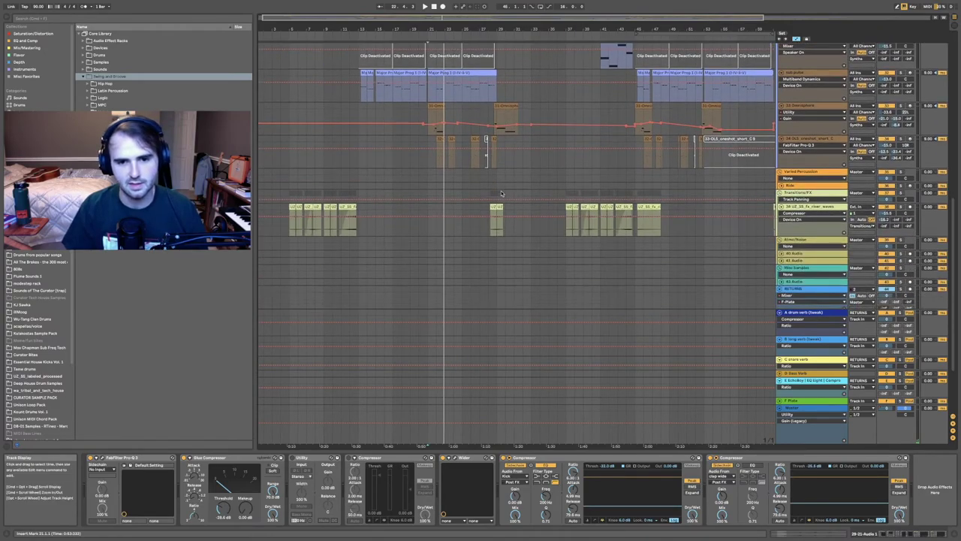
{"action": "scroll", "coordinate": [503, 194], "scroll_direction": "up", "scroll_amount": 3}
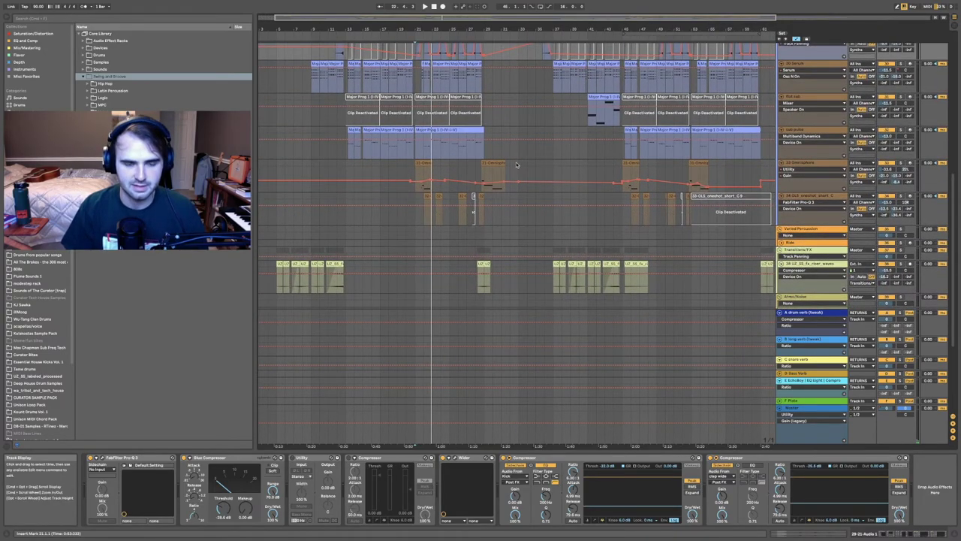
{"action": "scroll", "coordinate": [526, 150], "scroll_direction": "down", "scroll_amount": 2}
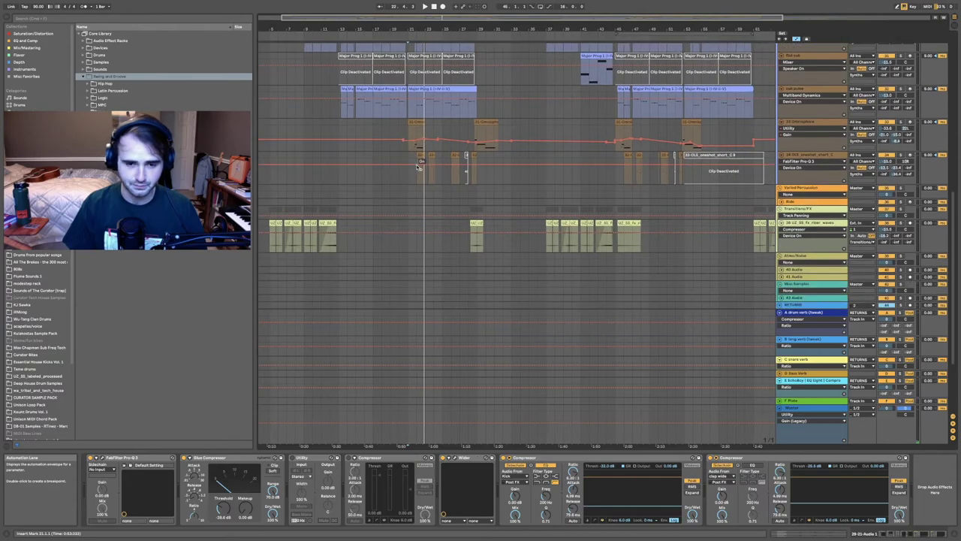
{"action": "scroll", "coordinate": [530, 138], "scroll_direction": "up", "scroll_amount": 5}
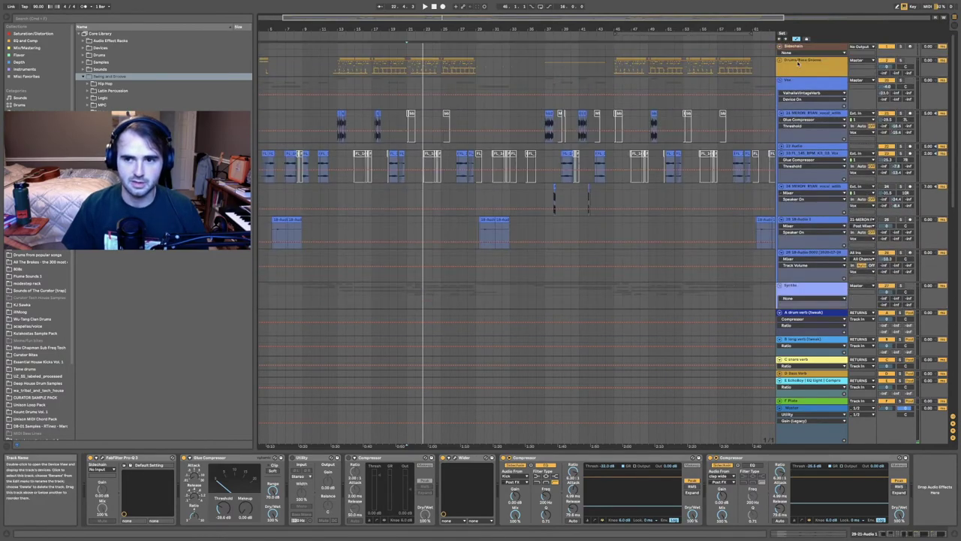
Hide the automation envelopes, collapse the Vox and Synths groups, and zoom in on bars 8–27.
{"action": "left_click", "coordinate": [796, 38]}
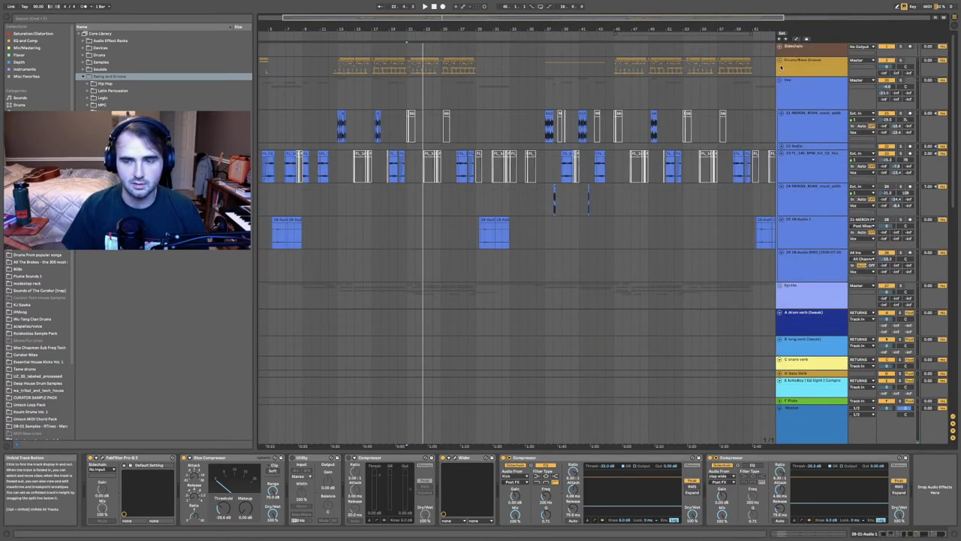
{"action": "left_click", "coordinate": [781, 81]}
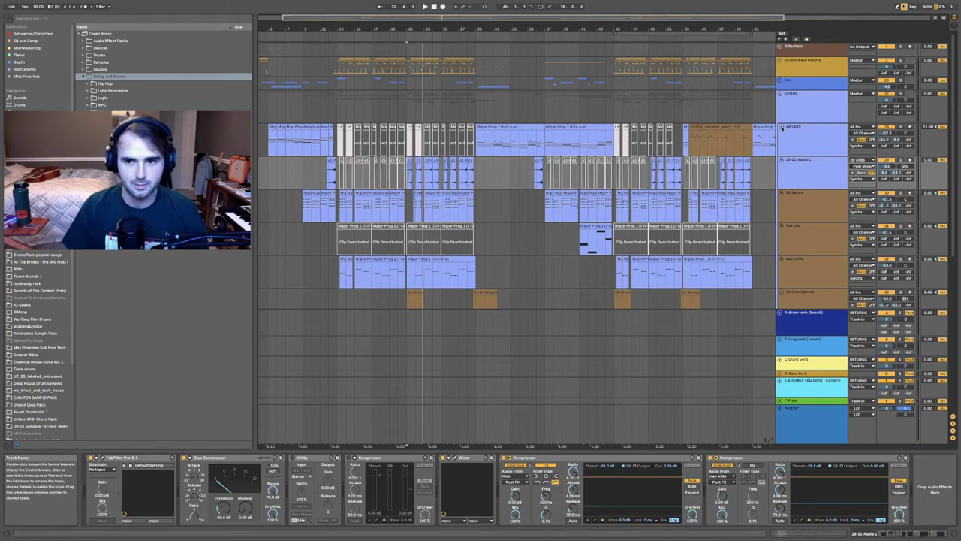
{"action": "left_click", "coordinate": [781, 93]}
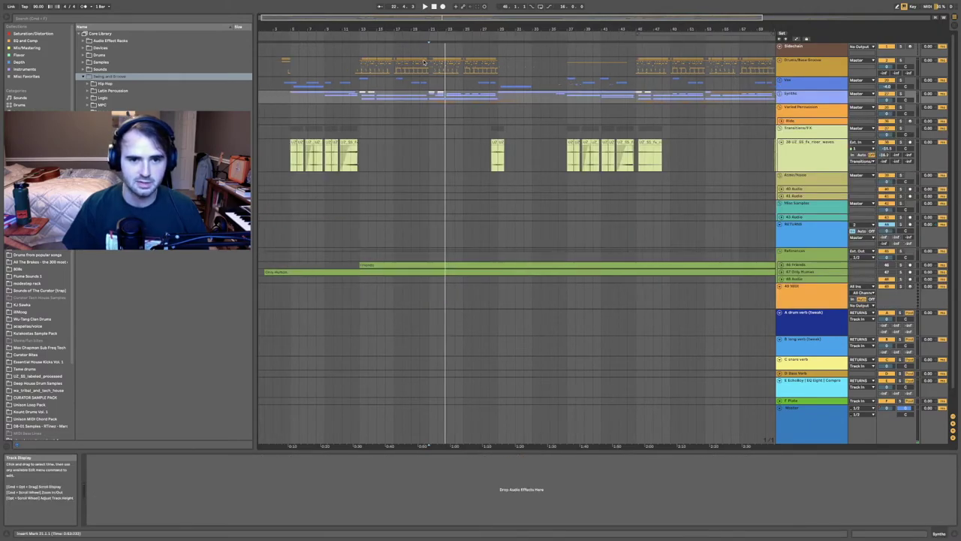
{"action": "left_click_drag", "start_coordinate": [405, 17], "coordinate": [368, 103]}
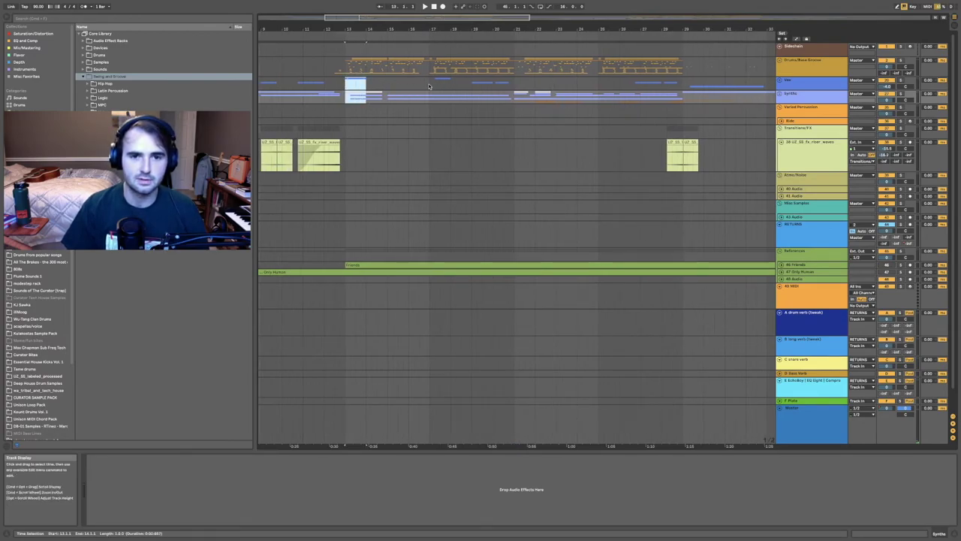
Select bars 17–19 on the Vox lane, then unfold the Synths group to see its tracks.
{"action": "left_click_drag", "start_coordinate": [430, 81], "coordinate": [449, 103]}
{"action": "left_click", "coordinate": [451, 84]}
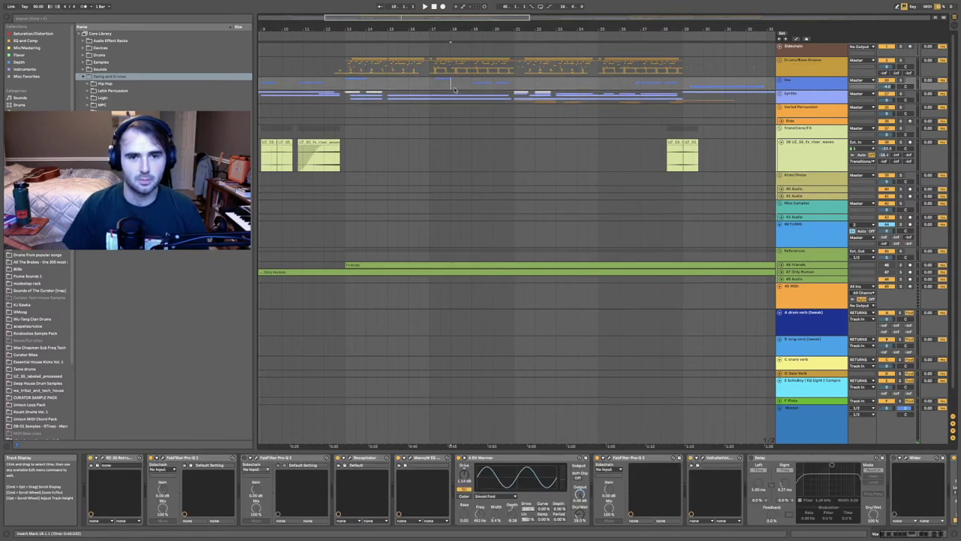
{"action": "left_click_drag", "start_coordinate": [429, 82], "coordinate": [472, 86]}
{"action": "left_click", "coordinate": [452, 85]}
{"action": "left_click", "coordinate": [780, 93]}
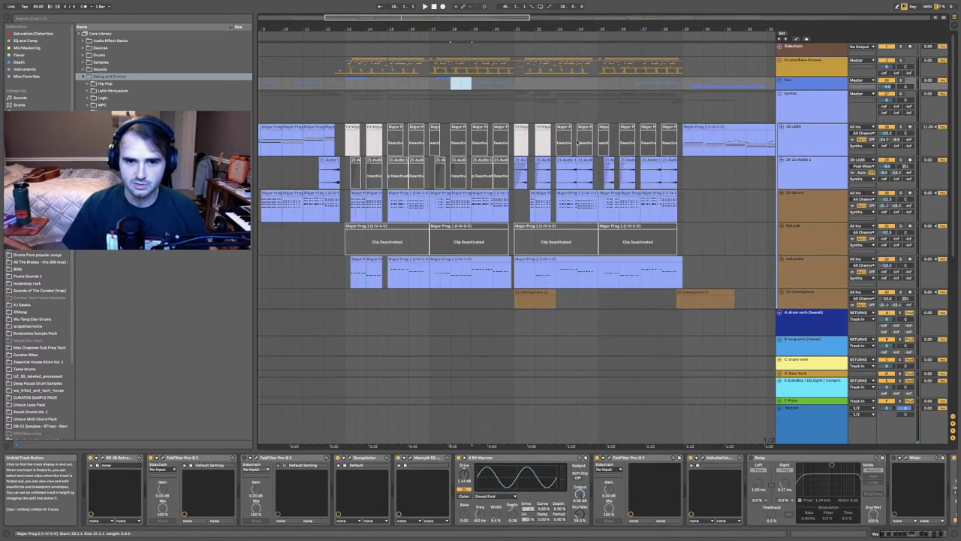
{"action": "scroll", "coordinate": [441, 214], "scroll_direction": "down", "scroll_amount": 5}
{"action": "scroll", "coordinate": [441, 214], "scroll_direction": "right", "scroll_amount": 2}
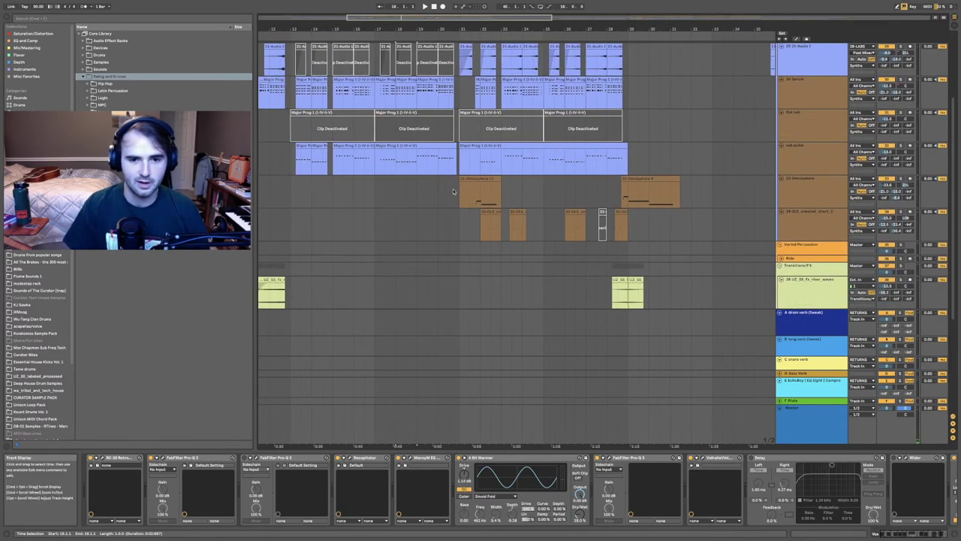
Select the orange Omnisphere clip at bars 21–23 and view the Omnisphere track's devices.
{"action": "left_click_drag", "start_coordinate": [460, 195], "coordinate": [502, 195]}
{"action": "left_click", "coordinate": [503, 196]}
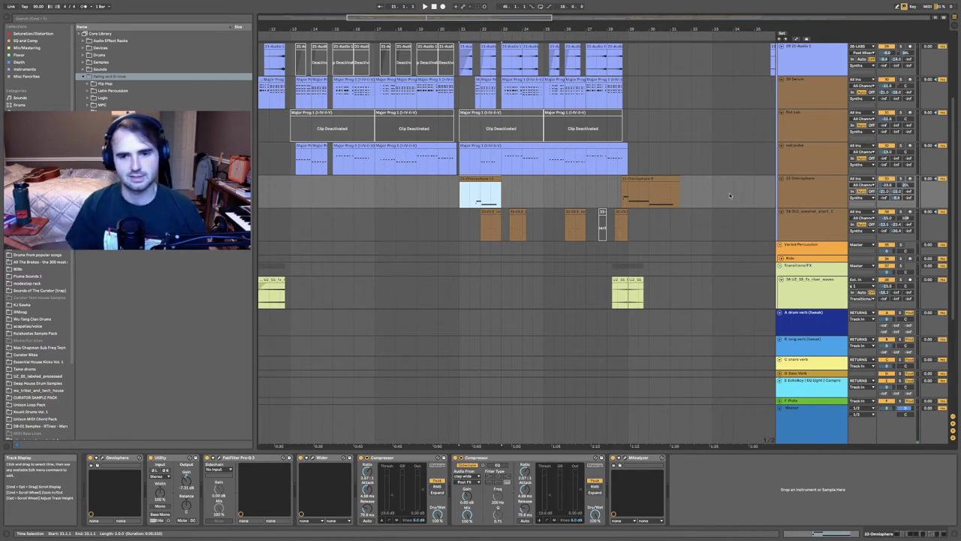
{"action": "scroll", "coordinate": [695, 178], "scroll_direction": "up", "scroll_amount": 5}
{"action": "scroll", "coordinate": [696, 178], "scroll_direction": "left", "scroll_amount": 3}
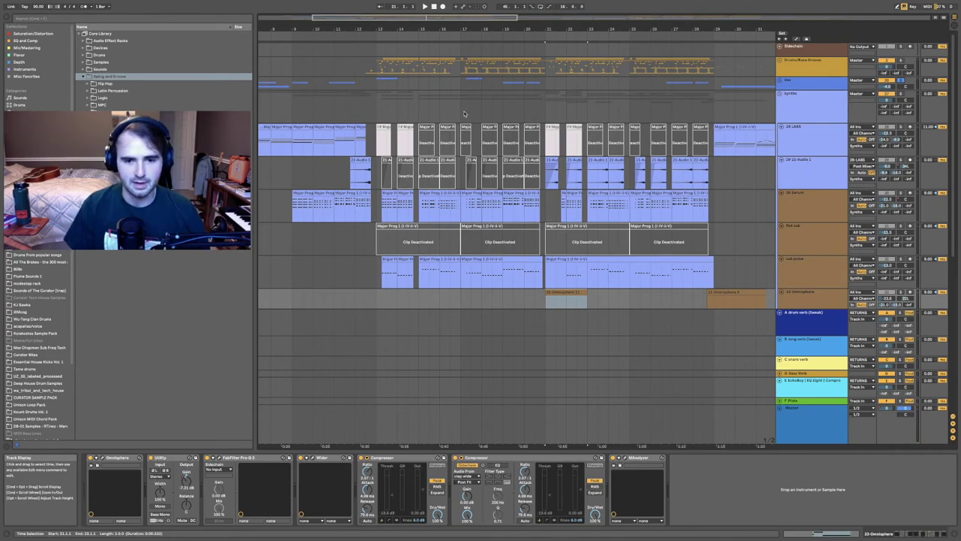
{"action": "scroll", "coordinate": [473, 115], "scroll_direction": "down", "scroll_amount": 3}
{"action": "scroll", "coordinate": [515, 127], "scroll_direction": "right", "scroll_amount": 2}
{"action": "scroll", "coordinate": [515, 128], "scroll_direction": "up", "scroll_amount": 2}
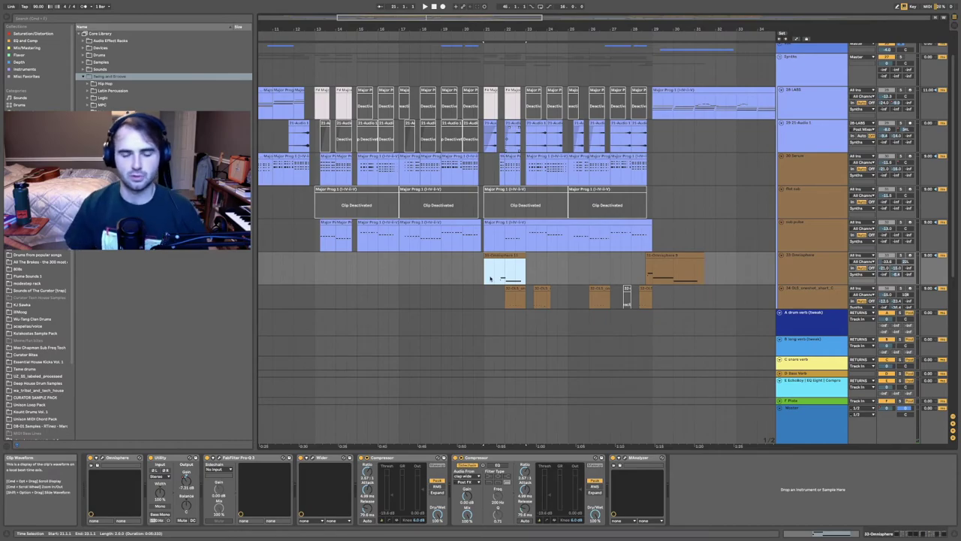
{"action": "left_click", "coordinate": [492, 278]}
{"action": "scroll", "coordinate": [830, 223], "scroll_direction": "down", "scroll_amount": 2}
{"action": "scroll", "coordinate": [830, 223], "scroll_direction": "right", "scroll_amount": 2}
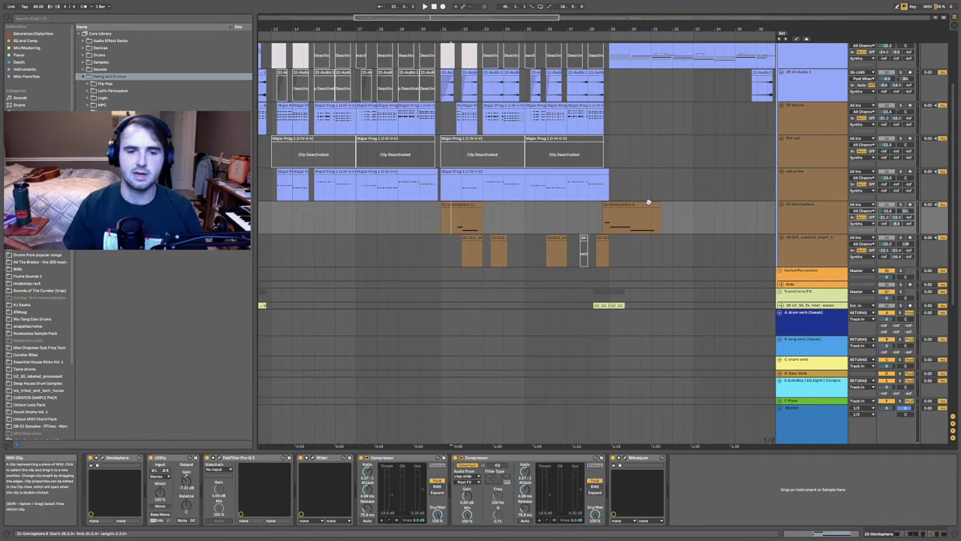
Show the one-shot track's Simpler chain and play, selecting from the Omnisphere clip down to the one-shot clip.
{"action": "left_click", "coordinate": [452, 251]}
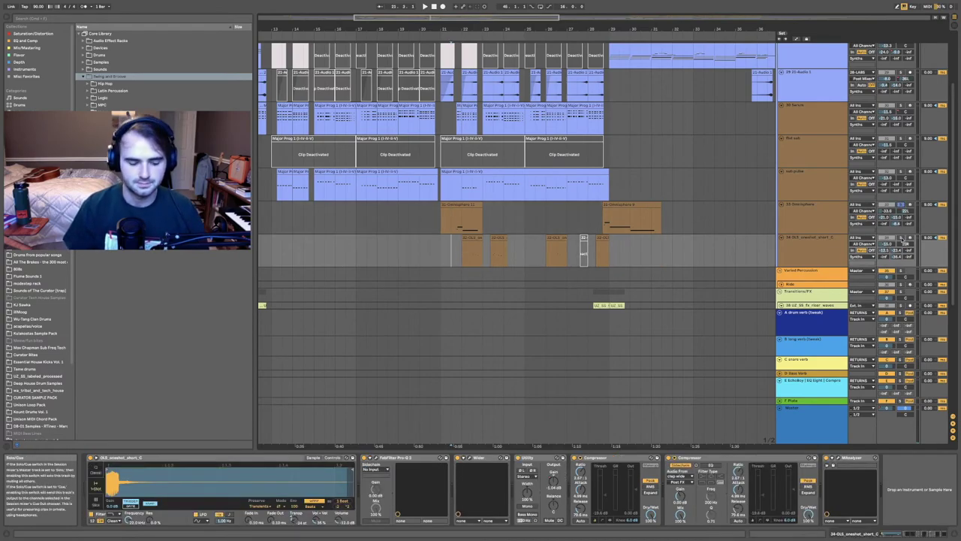
{"action": "key", "text": "space"}
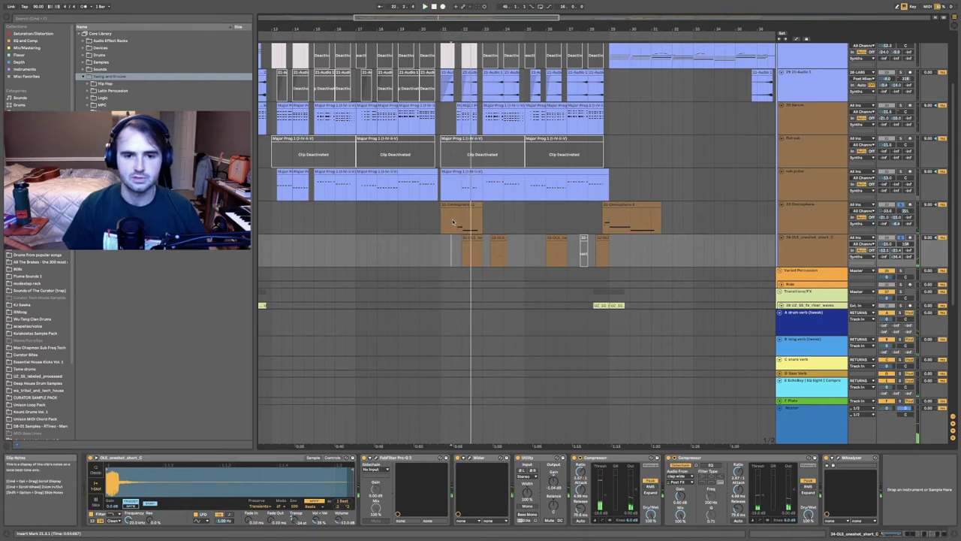
{"action": "left_click_drag", "start_coordinate": [453, 219], "coordinate": [484, 227]}
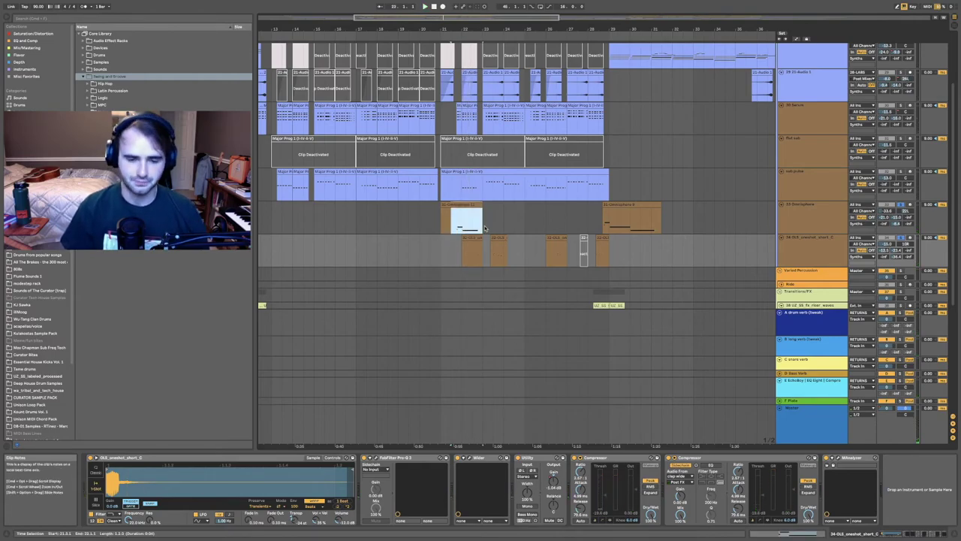
{"action": "key", "text": "Down"}
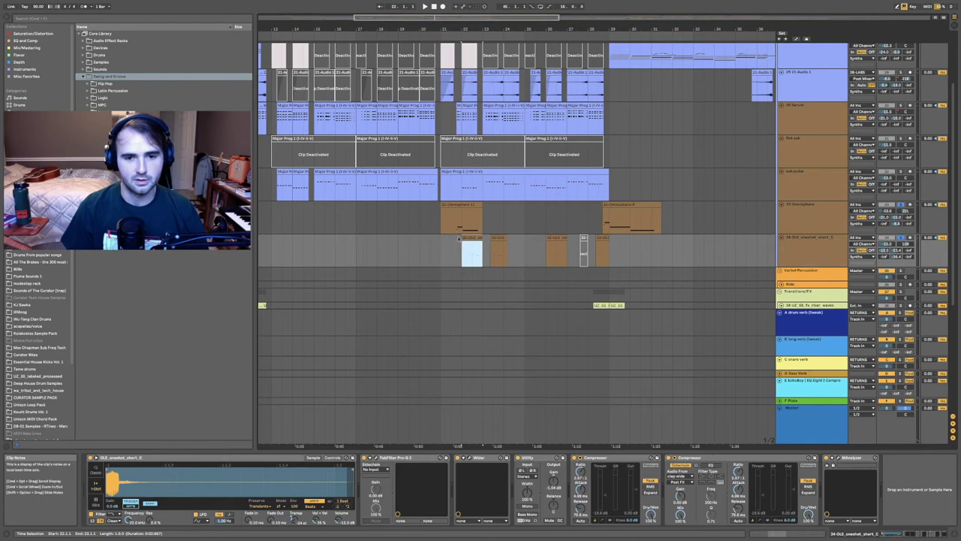
{"action": "scroll", "coordinate": [558, 247], "scroll_direction": "right", "scroll_amount": 10}
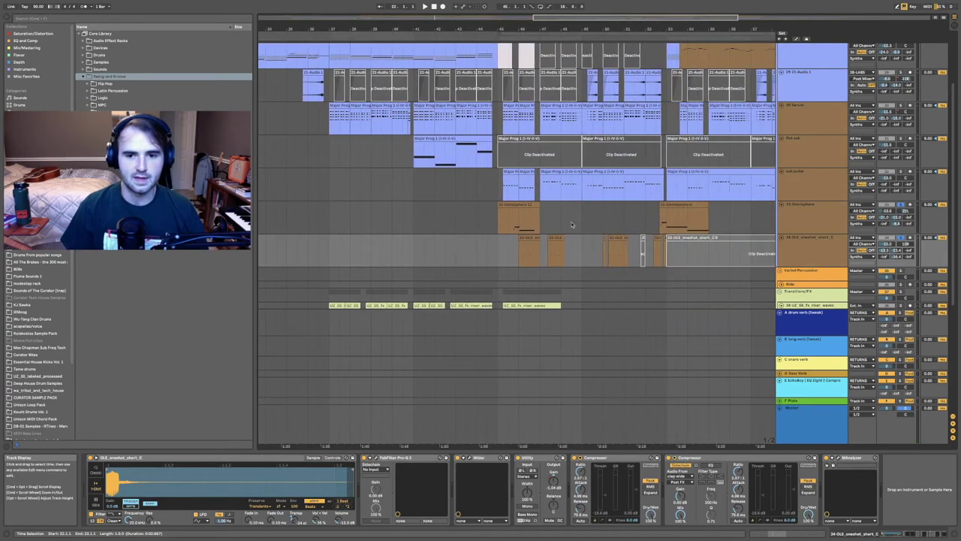
Play the arrangement from bar 53, starting at the brown clip.
{"action": "left_click_drag", "start_coordinate": [505, 221], "coordinate": [584, 255]}
{"action": "scroll", "coordinate": [575, 238], "scroll_direction": "right", "scroll_amount": 5}
{"action": "scroll", "coordinate": [575, 237], "scroll_direction": "up", "scroll_amount": 3}
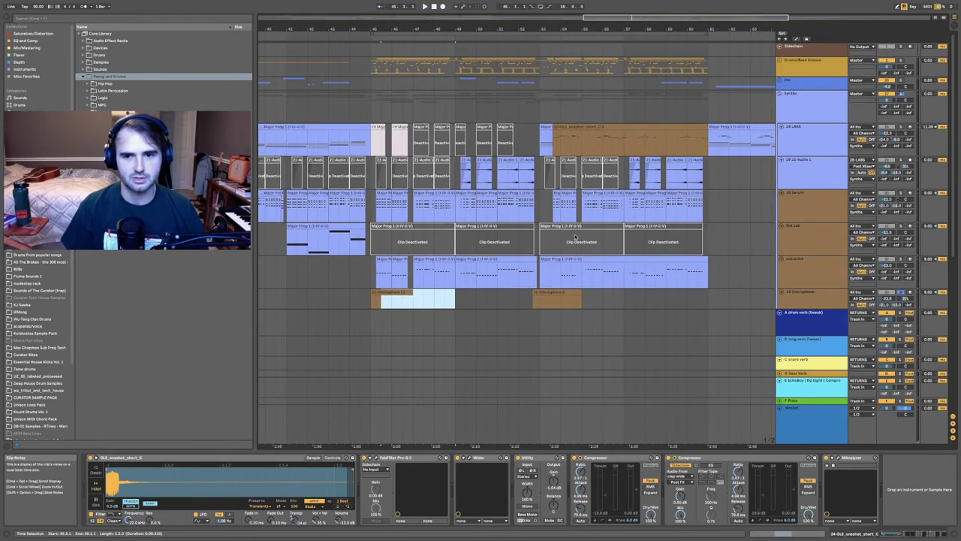
{"action": "left_click", "coordinate": [540, 142]}
{"action": "scroll", "coordinate": [535, 129], "scroll_direction": "right", "scroll_amount": 2}
{"action": "scroll", "coordinate": [535, 129], "scroll_direction": "down", "scroll_amount": 2}
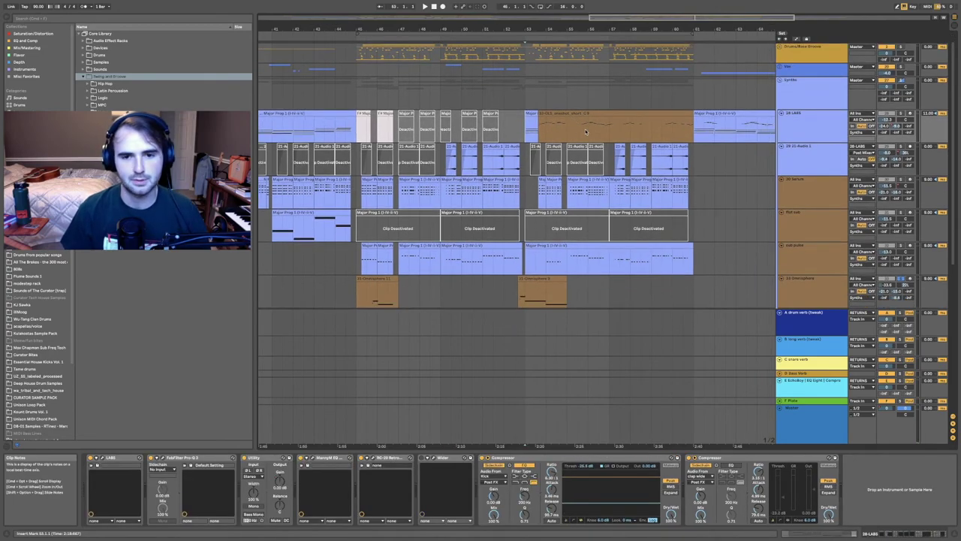
{"action": "scroll", "coordinate": [529, 116], "scroll_direction": "down", "scroll_amount": 2}
{"action": "scroll", "coordinate": [529, 117], "scroll_direction": "right", "scroll_amount": 1}
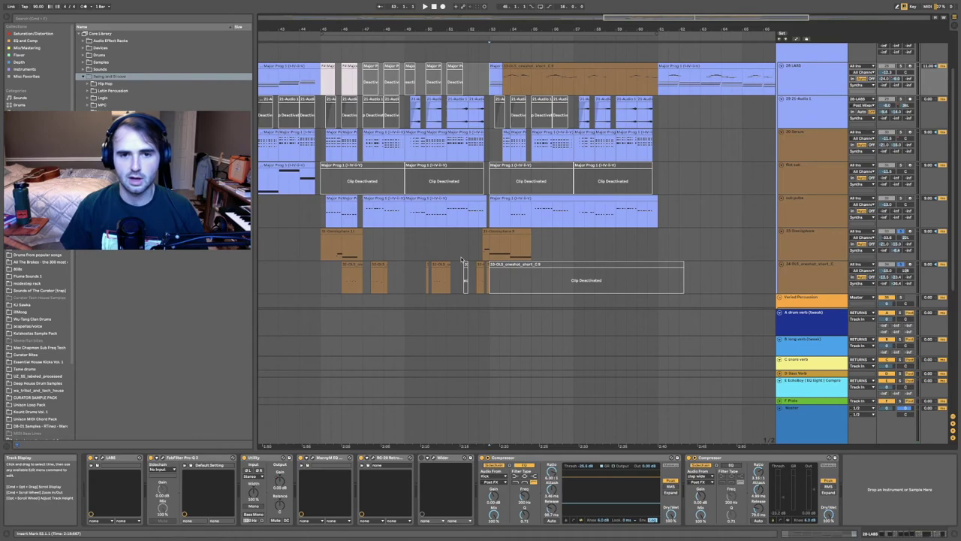
{"action": "key", "text": "space"}
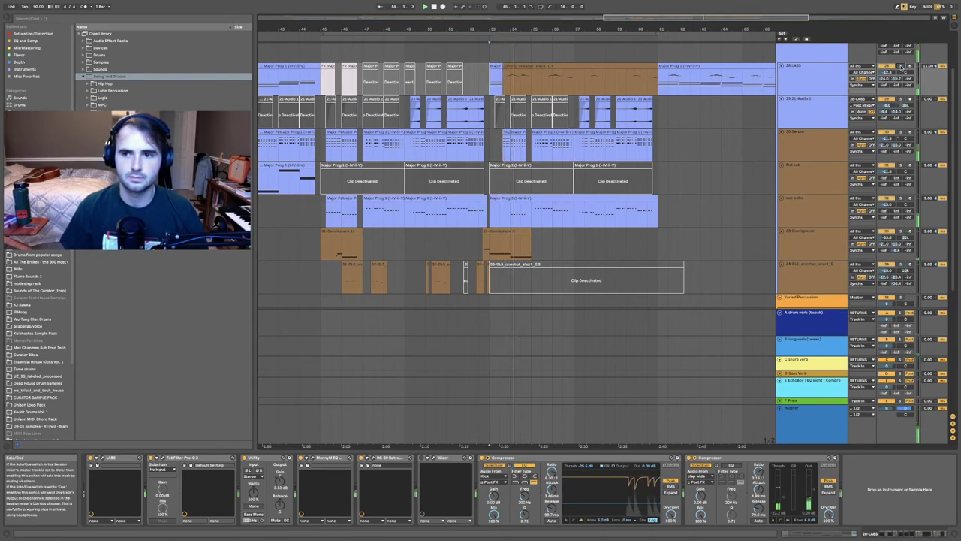
Scroll across and down the arrangement toward the riser tracks.
{"action": "scroll", "coordinate": [671, 119], "scroll_direction": "right", "scroll_amount": 3}
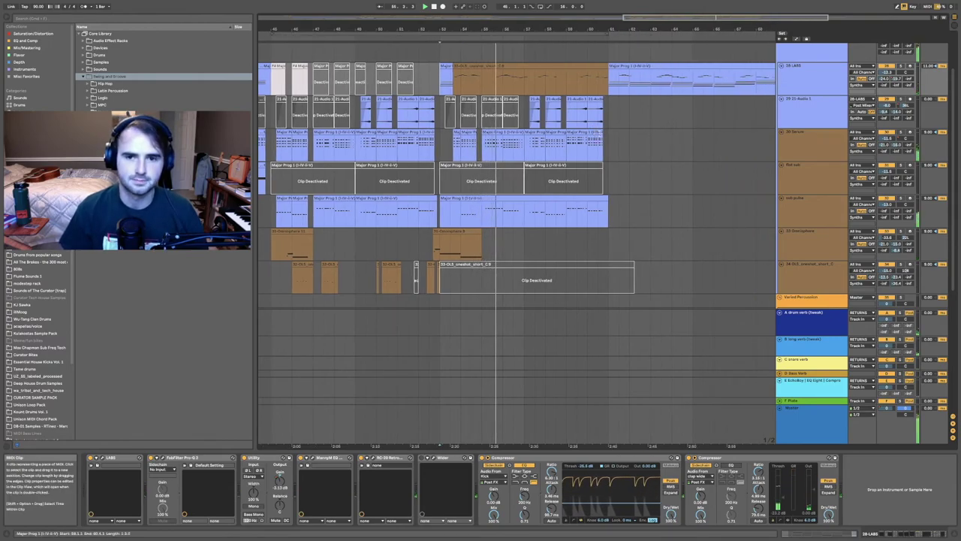
{"action": "scroll", "coordinate": [617, 139], "scroll_direction": "left", "scroll_amount": 3}
{"action": "scroll", "coordinate": [617, 139], "scroll_direction": "up", "scroll_amount": 2}
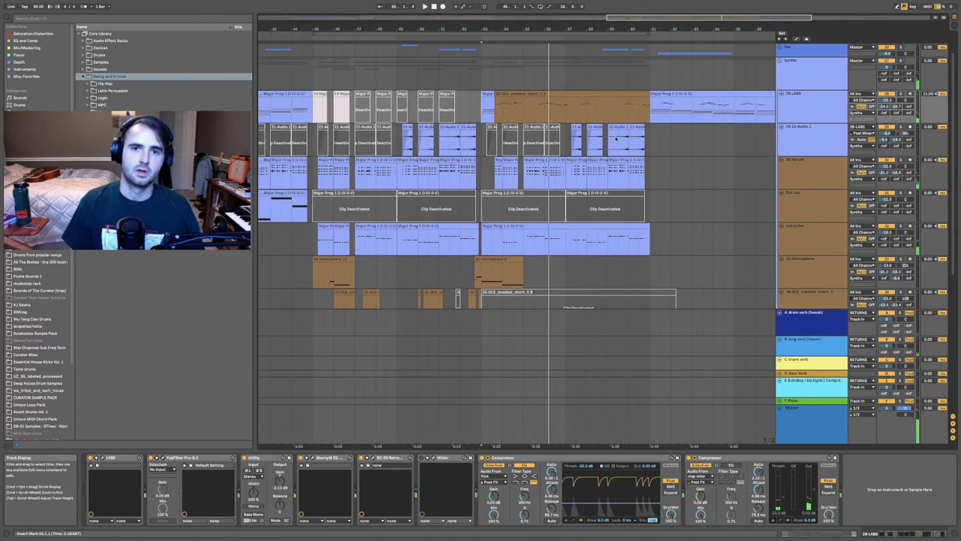
{"action": "scroll", "coordinate": [591, 160], "scroll_direction": "down", "scroll_amount": 5}
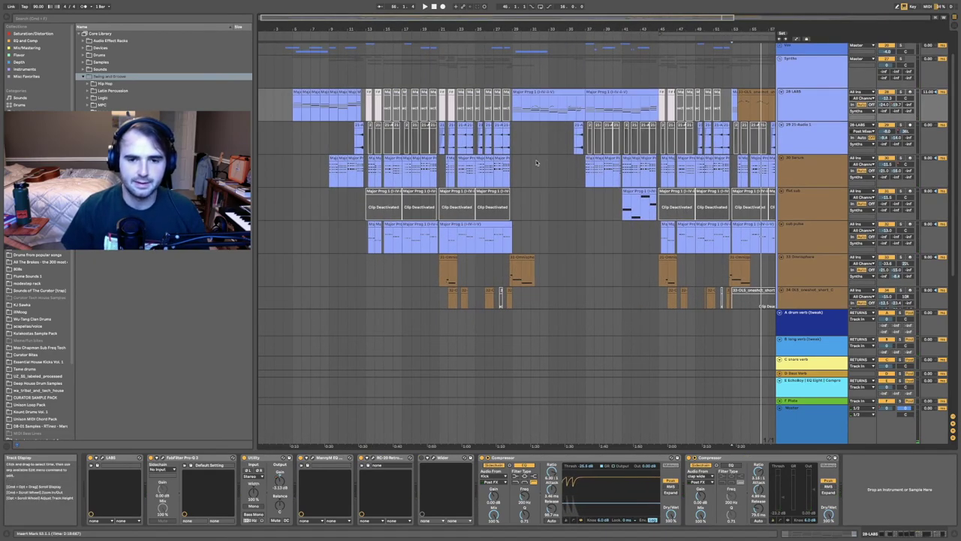
{"action": "scroll", "coordinate": [536, 162], "scroll_direction": "right", "scroll_amount": 2}
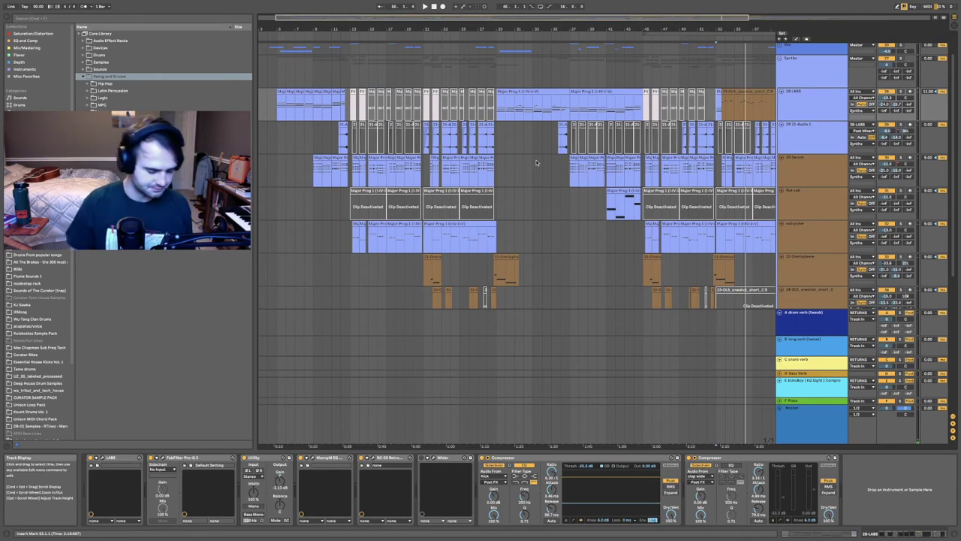
{"action": "scroll", "coordinate": [545, 192], "scroll_direction": "down", "scroll_amount": 5}
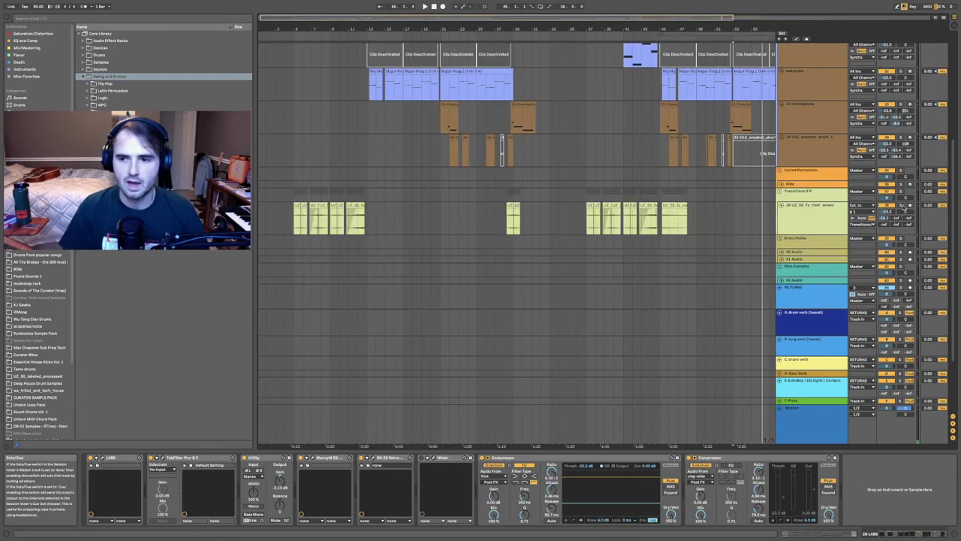
Play from bar 28 to hear the yellow riser clips.
{"action": "left_click", "coordinate": [514, 210]}
{"action": "left_click", "coordinate": [522, 204]}
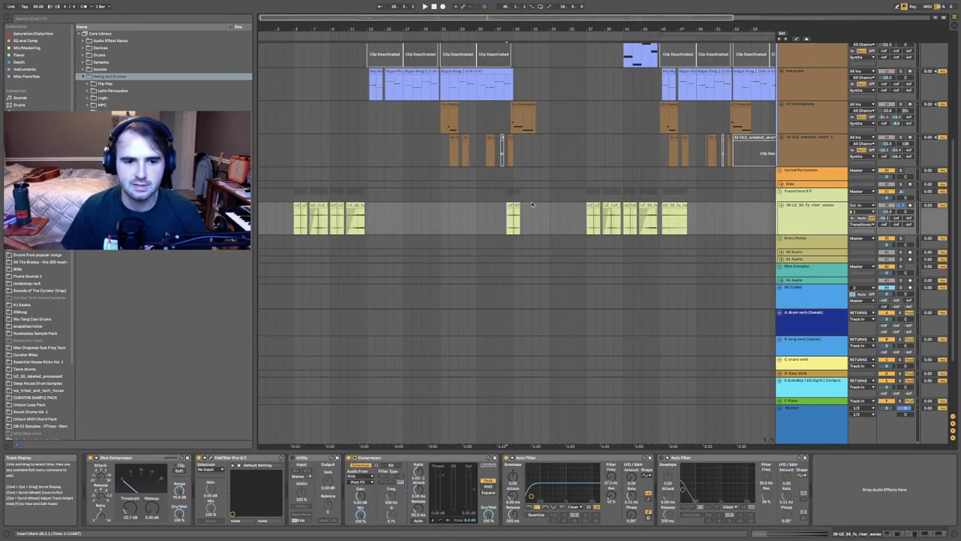
{"action": "key", "text": "space"}
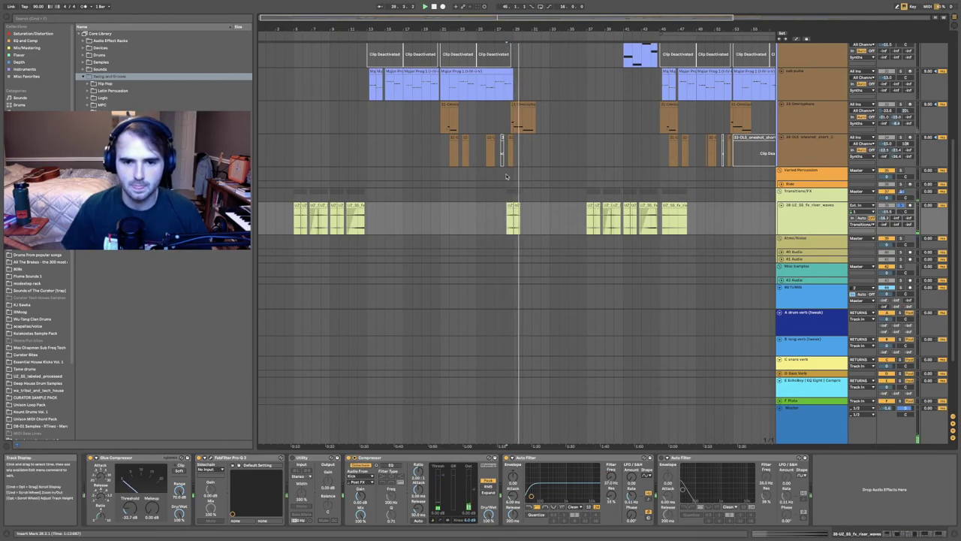
Select bars 28–36 across the riser tracks and Transitions/FX group, then clear to bar 37.
{"action": "left_click_drag", "start_coordinate": [504, 170], "coordinate": [586, 216]}
{"action": "left_click", "coordinate": [556, 194]}
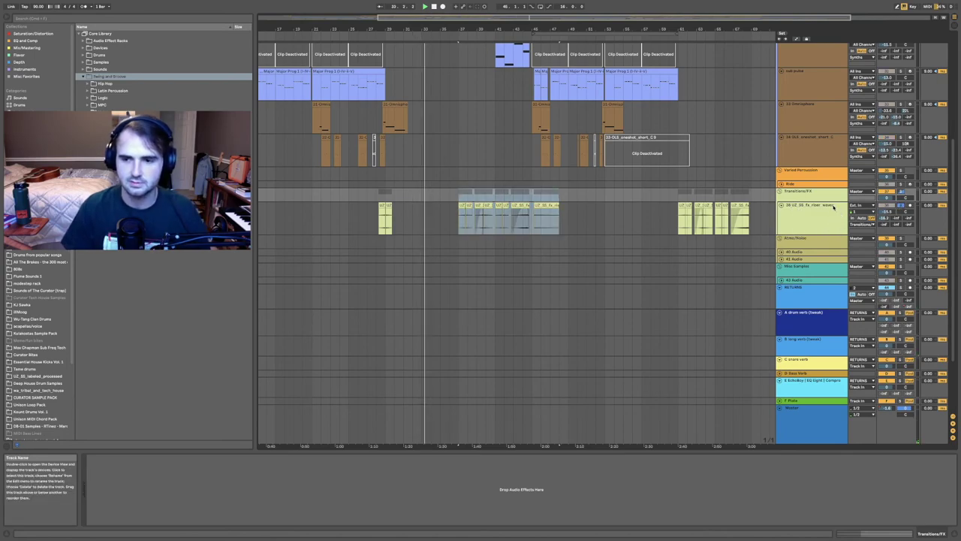
{"action": "left_click", "coordinate": [460, 195]}
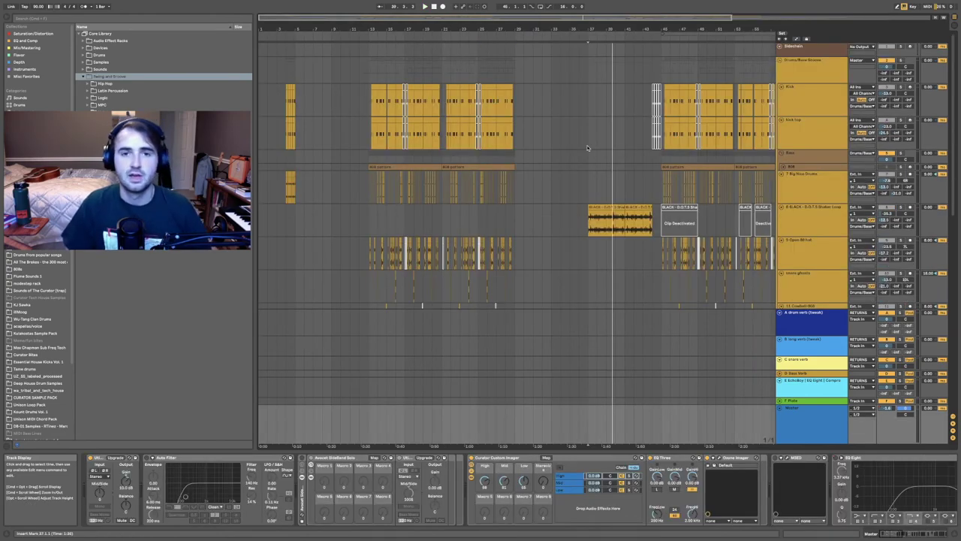